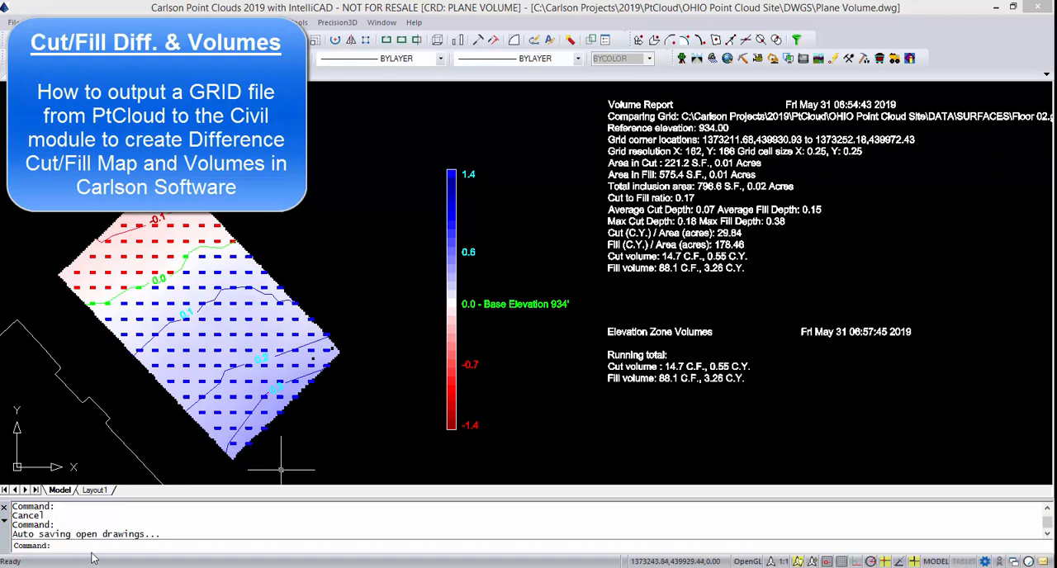
Erase the cut/fill map, its color legend and both volume report texts, enclosing the map with a window polygon.
click(94, 548)
text(e)
key(Return)
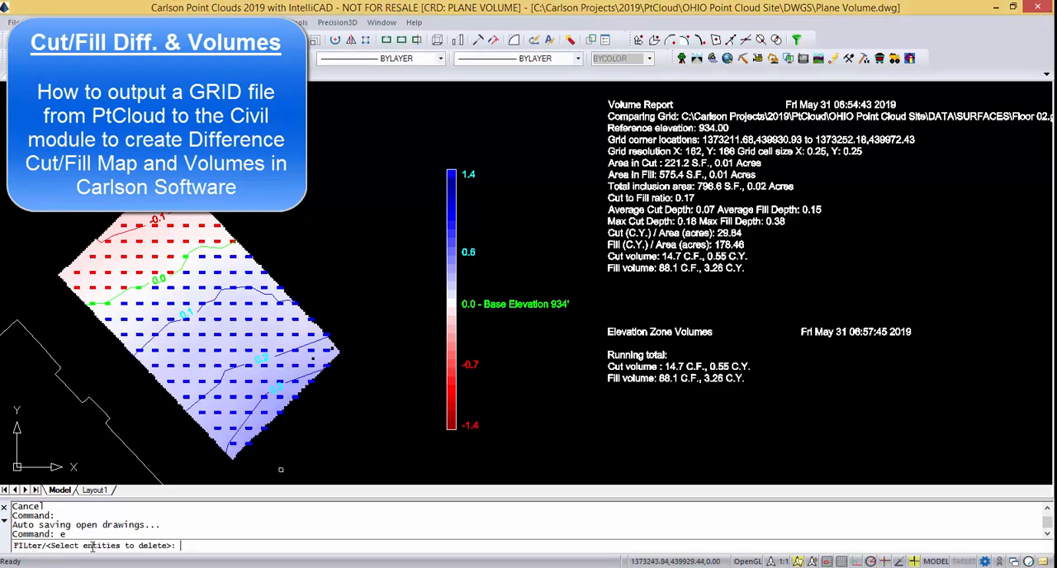
key(Return)
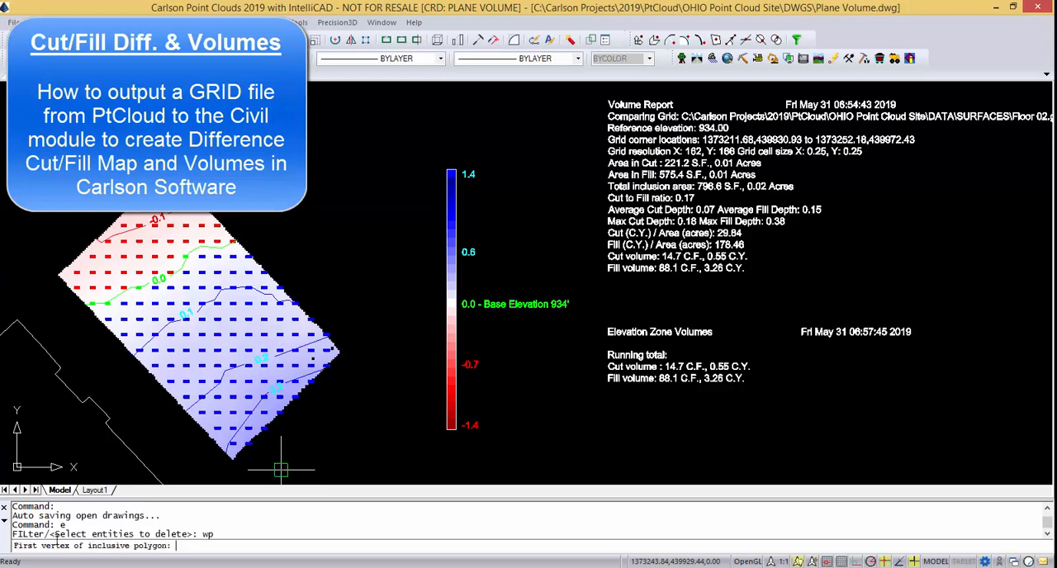
click(221, 460)
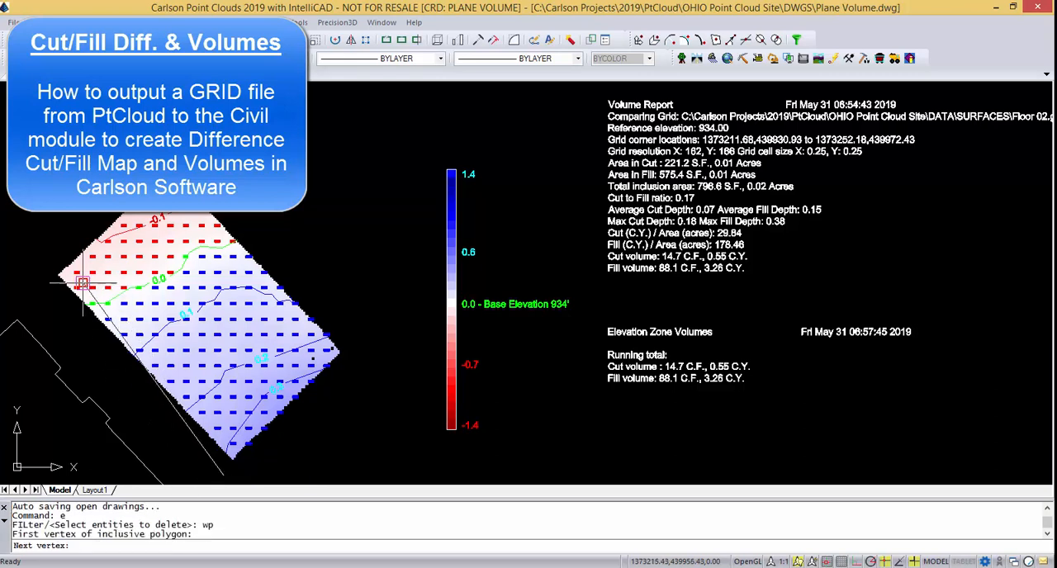
click(27, 273)
click(224, 474)
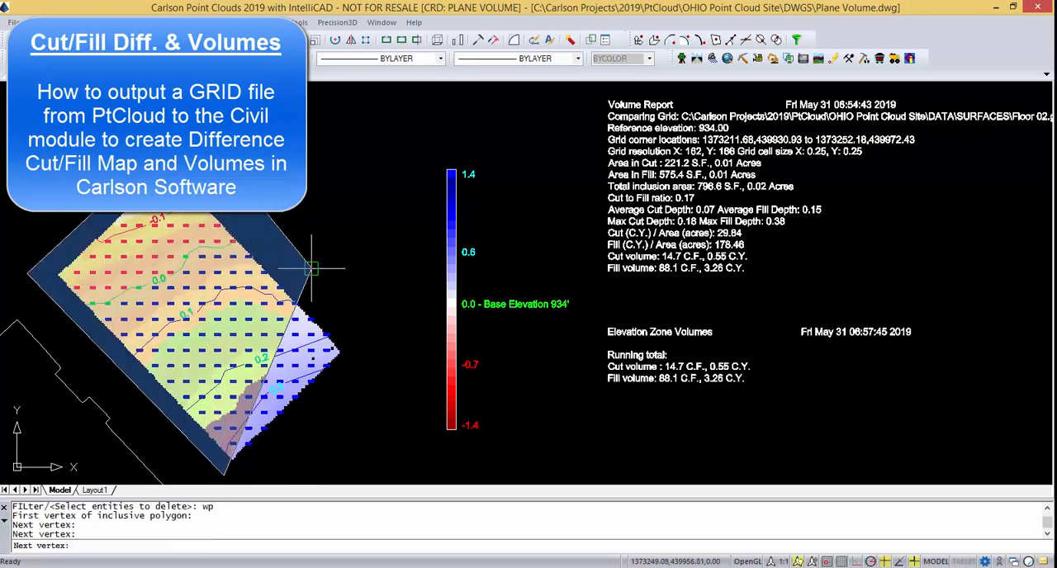
click(388, 367)
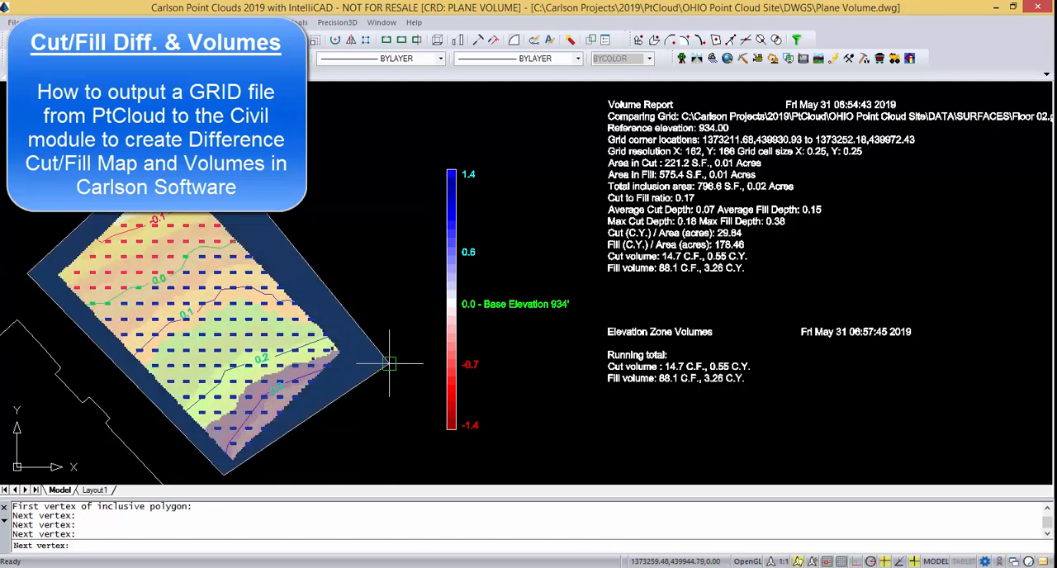
key(Return)
click(417, 454)
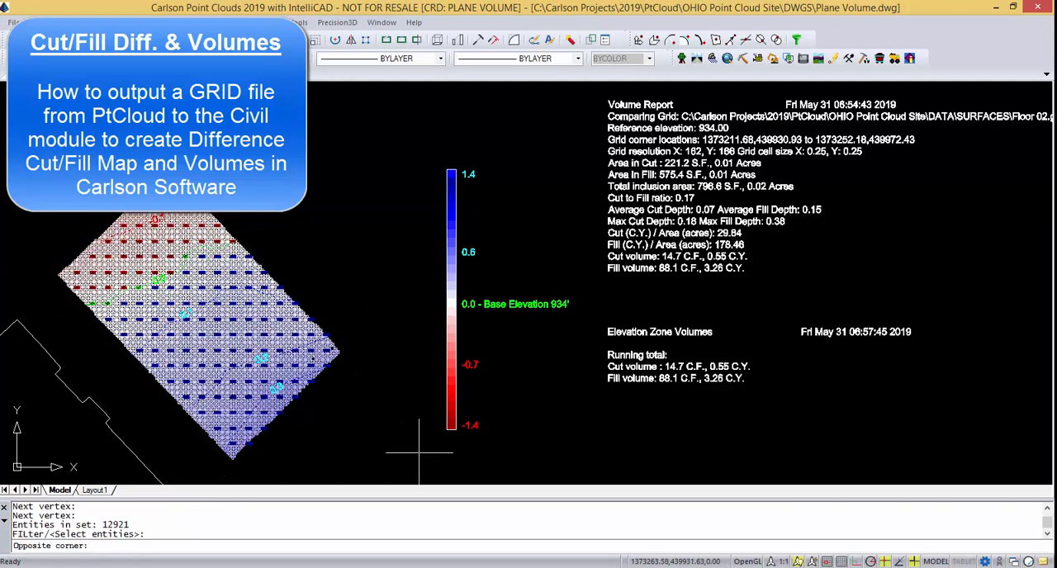
click(579, 142)
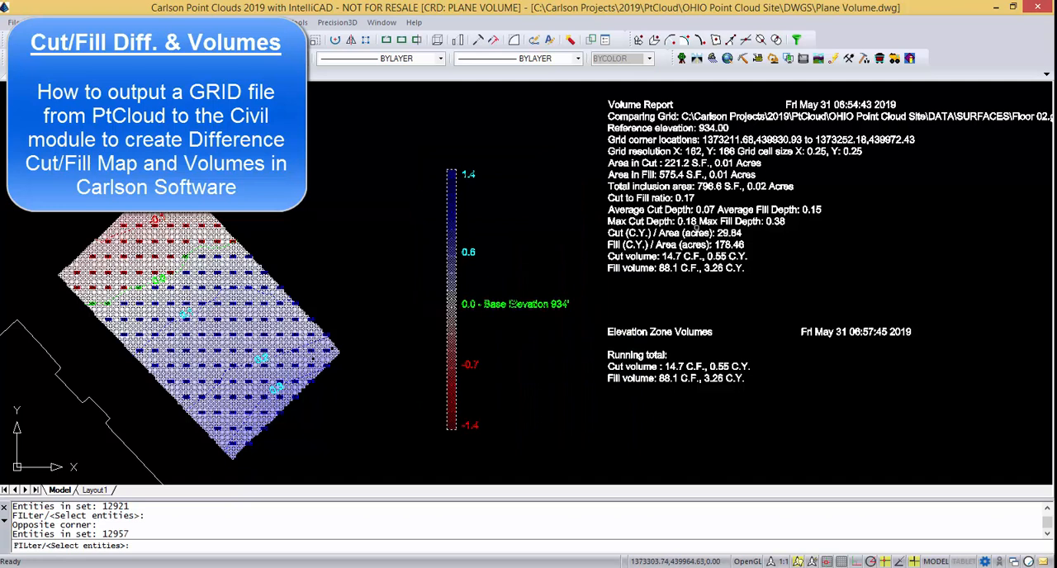
click(696, 225)
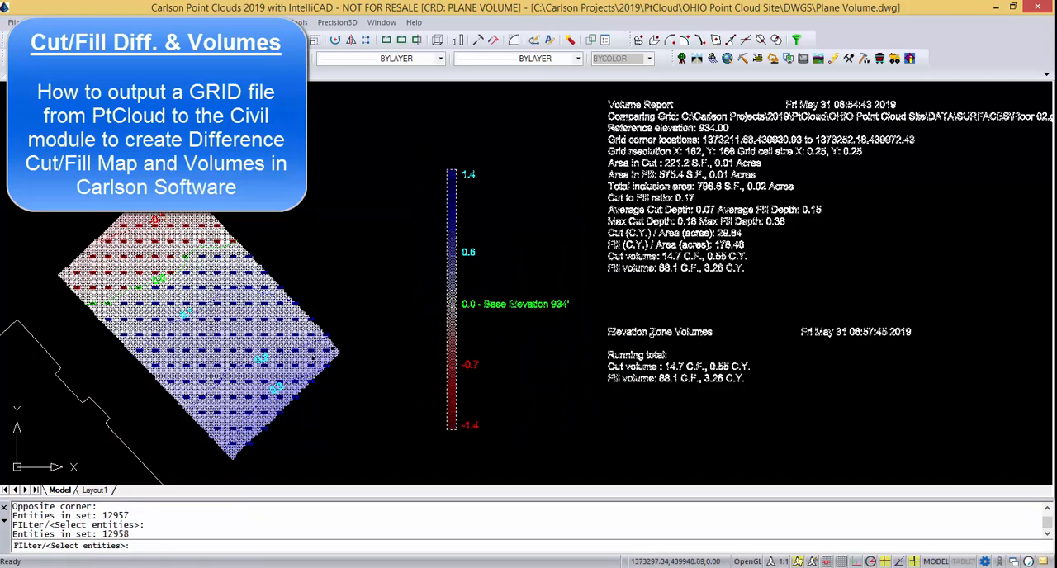
click(659, 332)
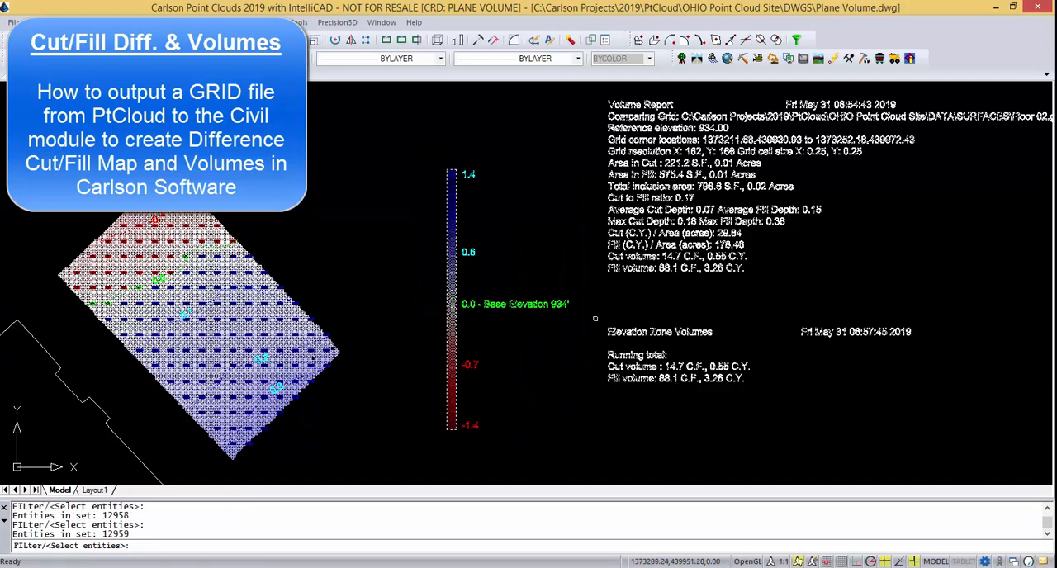
key(Return)
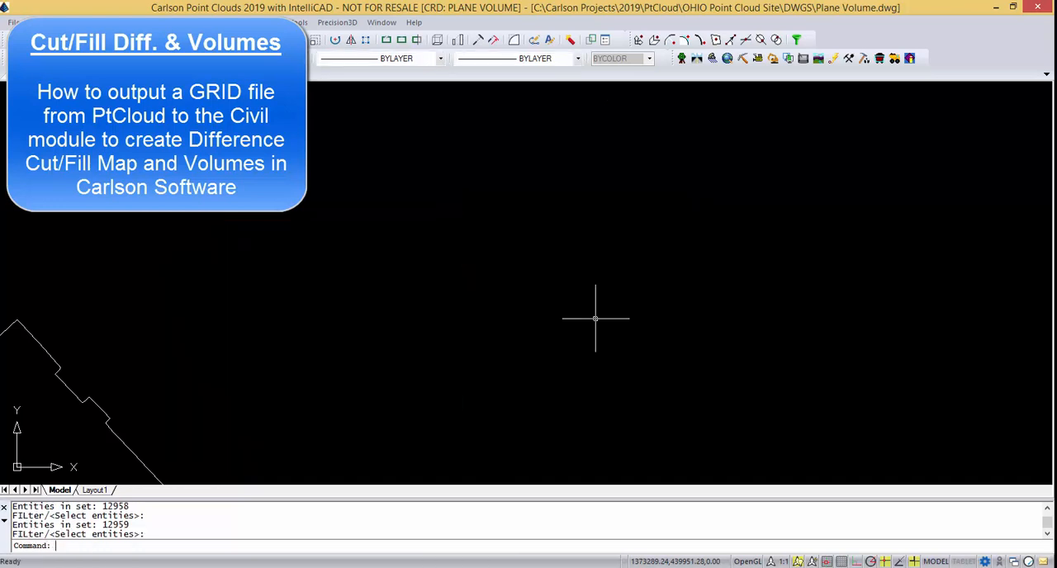
Load the Point Clouds module, open the Point Cloud Manager and create a new project named Scan 03.
click(834, 62)
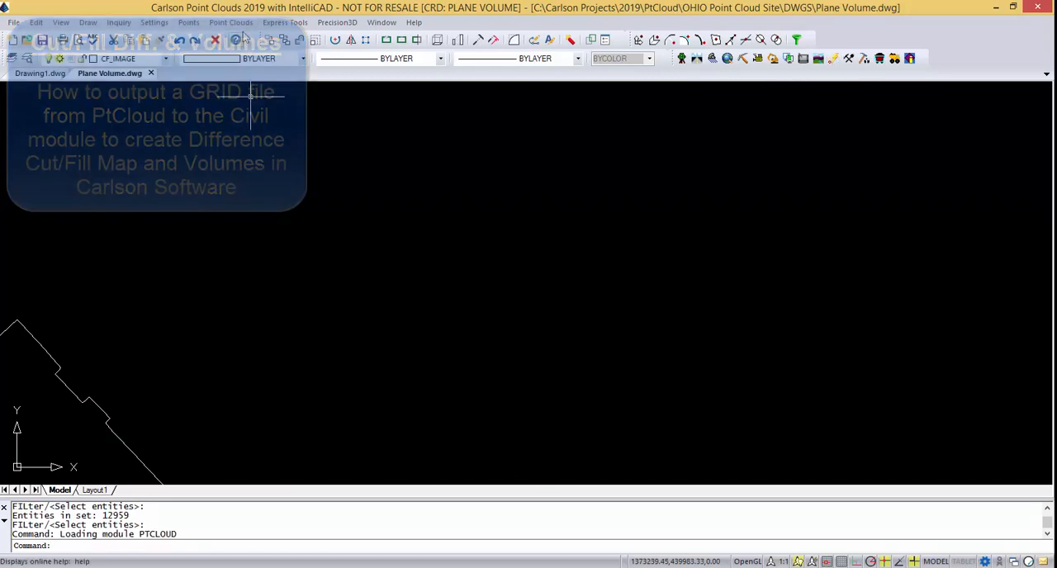
click(235, 22)
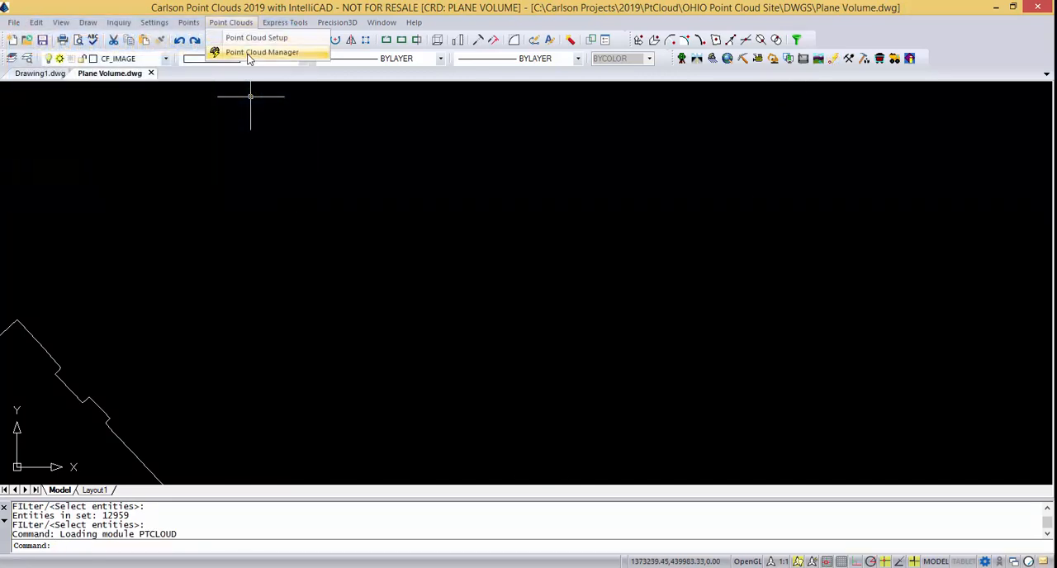
click(248, 54)
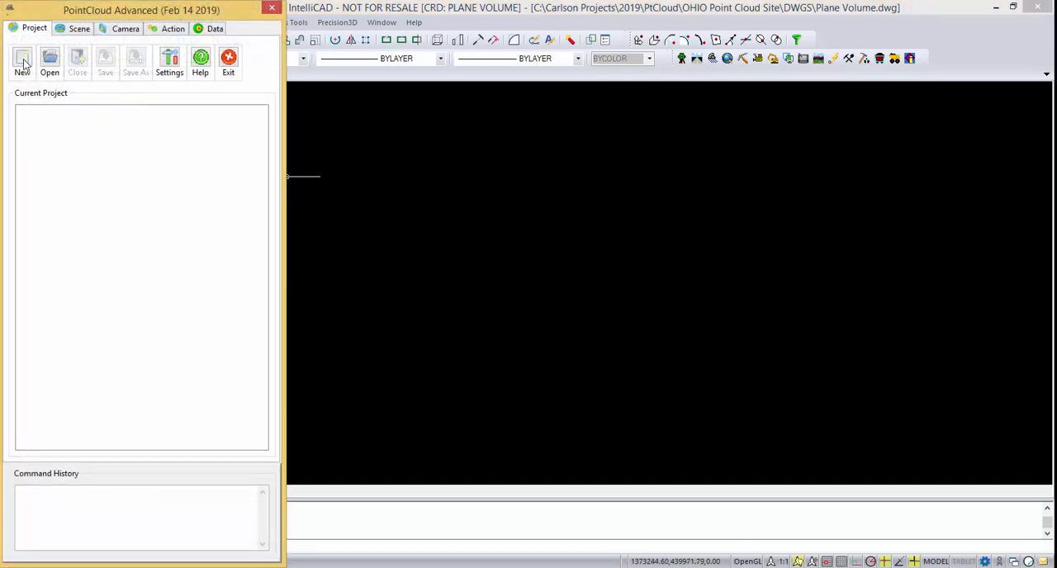
click(22, 62)
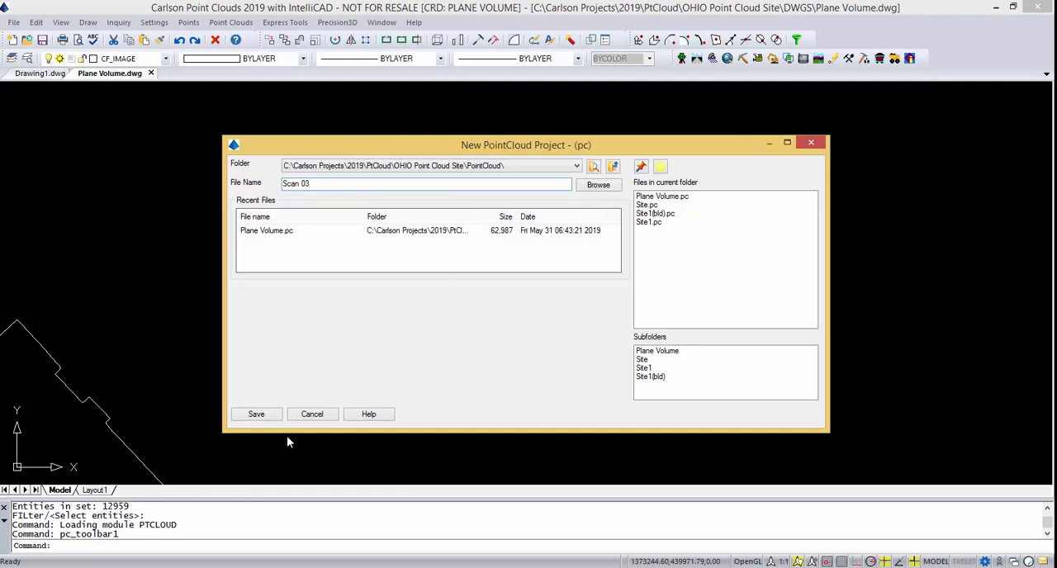
click(257, 414)
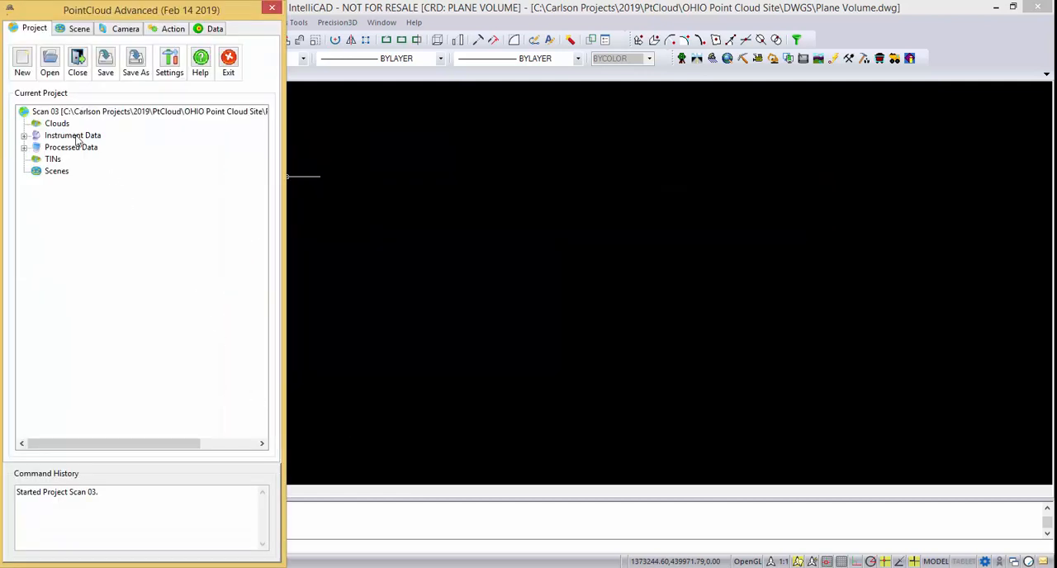
Import the LIDAR file Scan 03.las into the project's clouds with conversion type None.
right_click(57, 123)
mouse_move(99, 134)
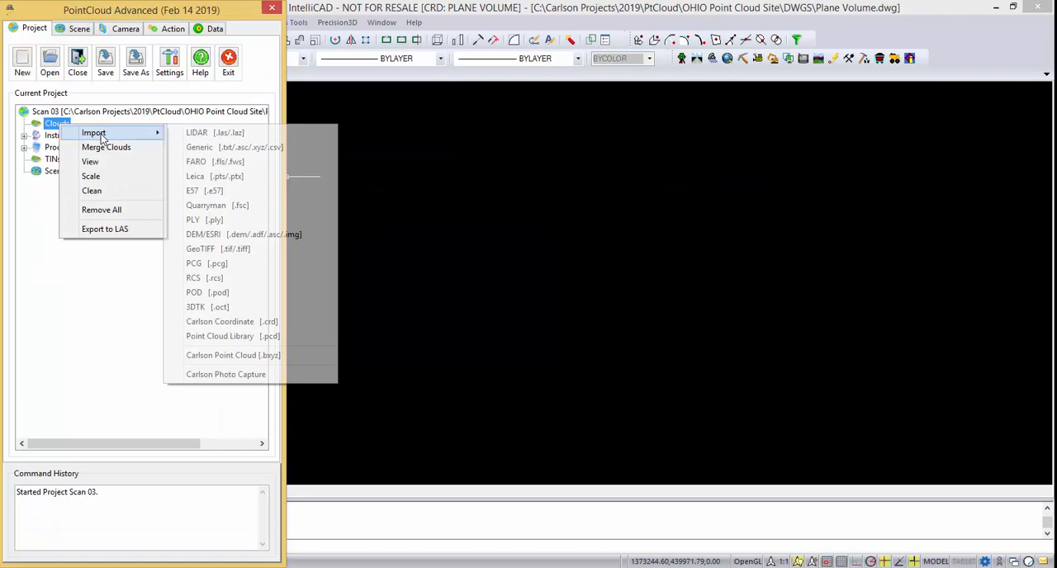
click(195, 134)
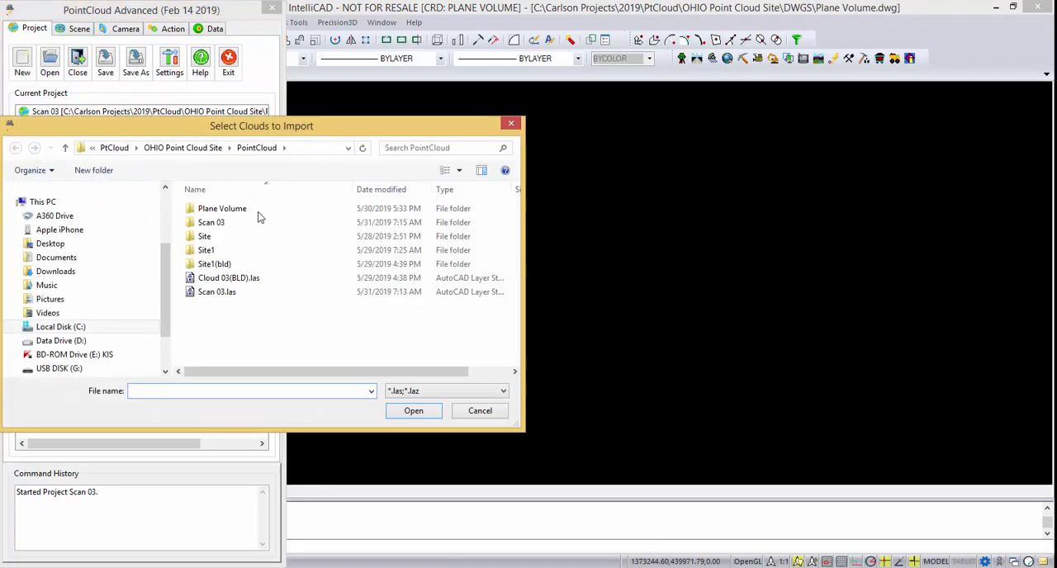
click(223, 295)
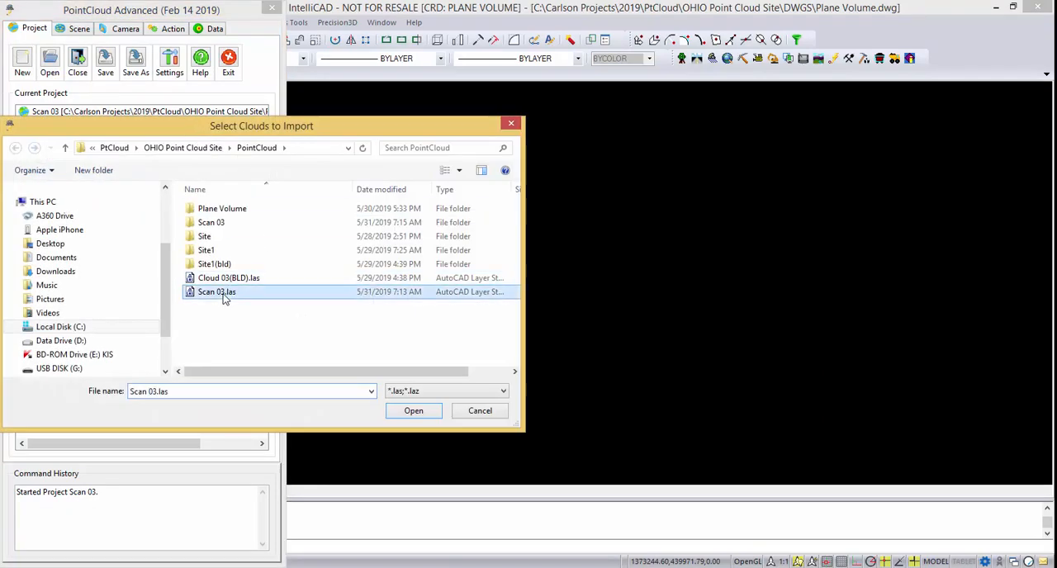
click(412, 411)
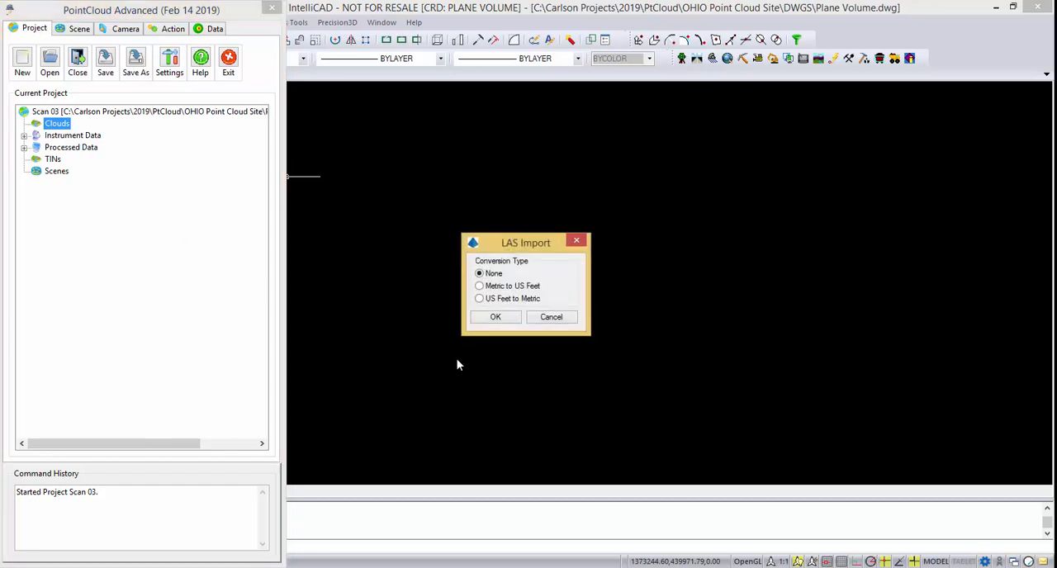
click(492, 318)
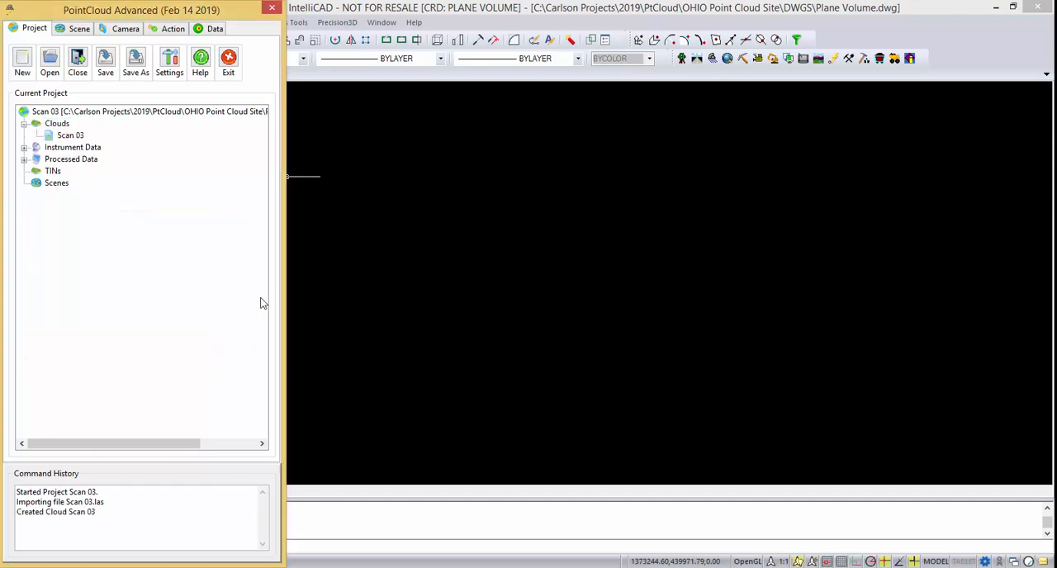
Examine the properties of the Scan 03 cloud, including its point count and coordinate ranges.
right_click(86, 137)
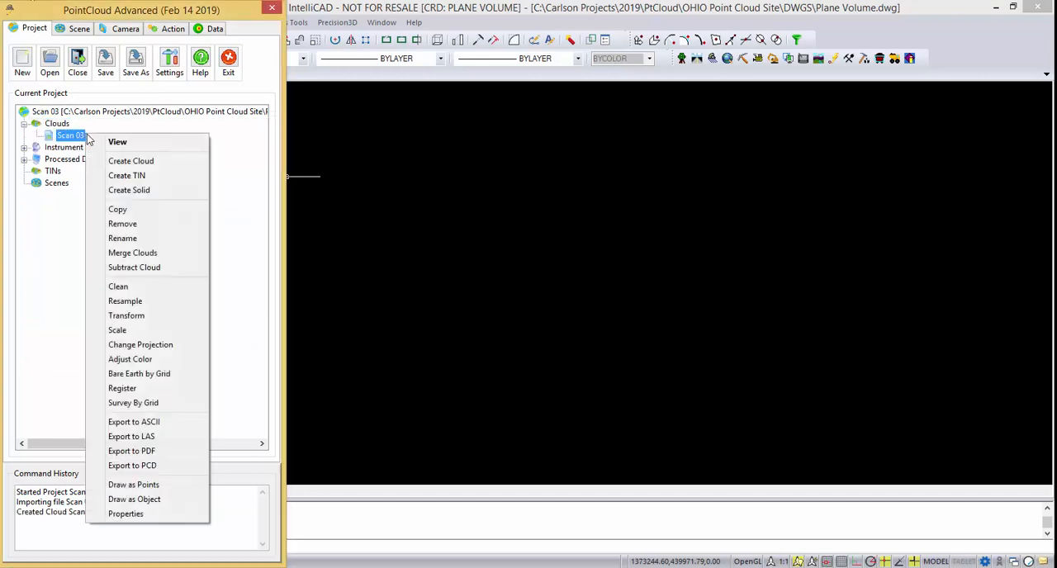
click(154, 514)
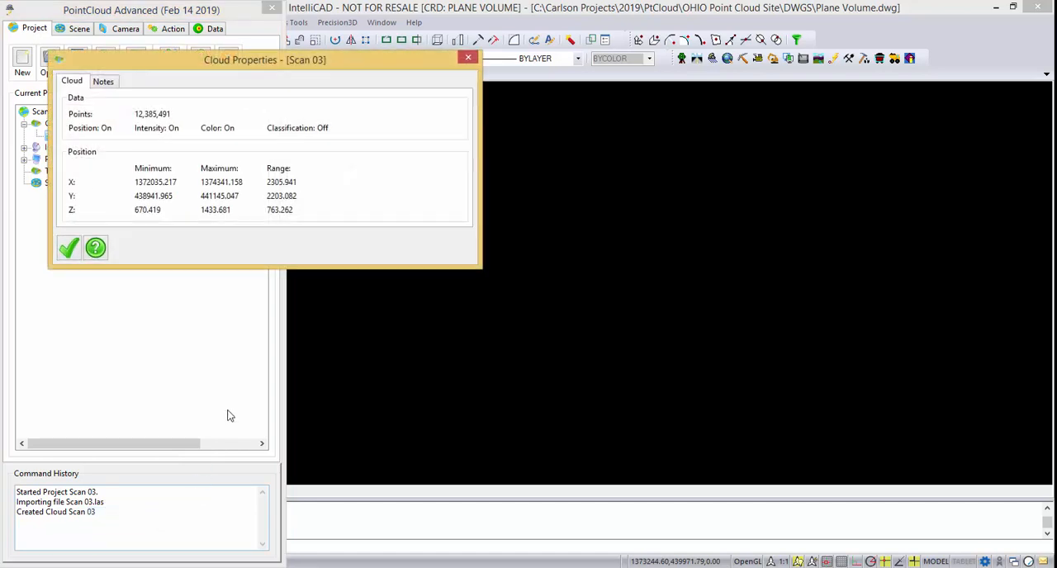
drag(209, 72, 406, 198)
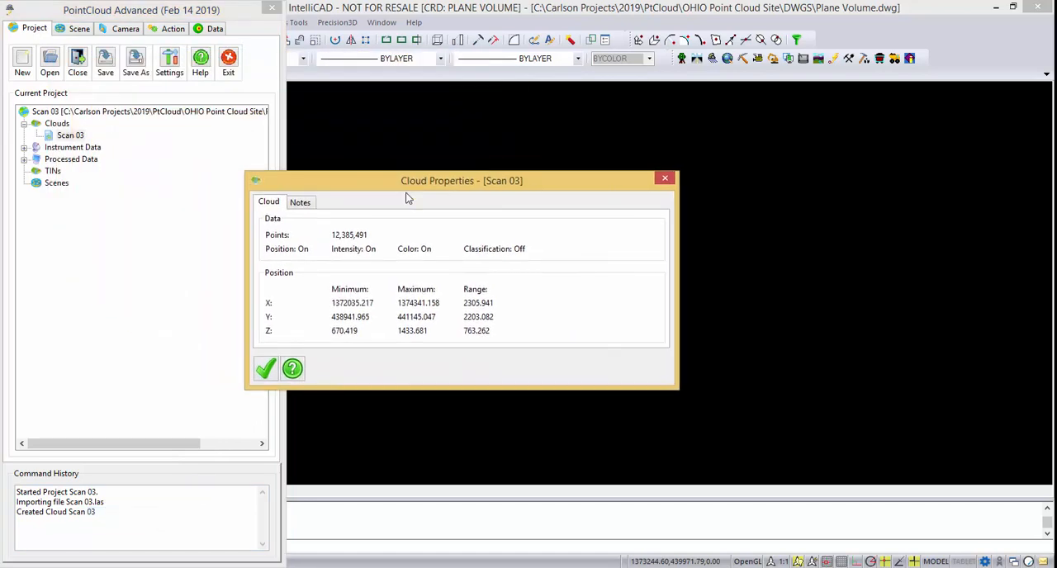
click(271, 366)
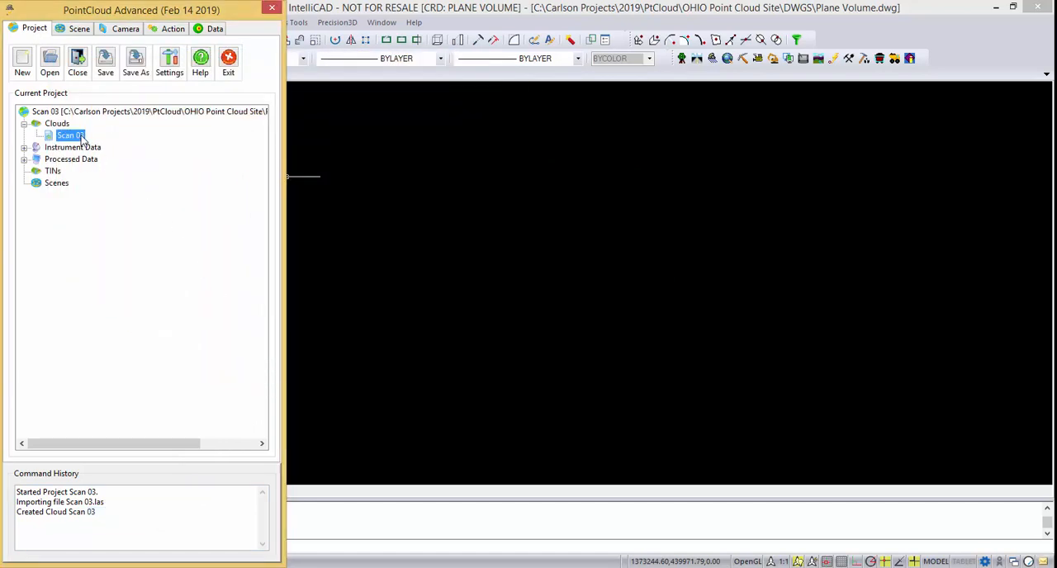
View the Scan 03 cloud in a new 3D scene with direct color and plan view orientation, framing the paved area.
double_click(82, 139)
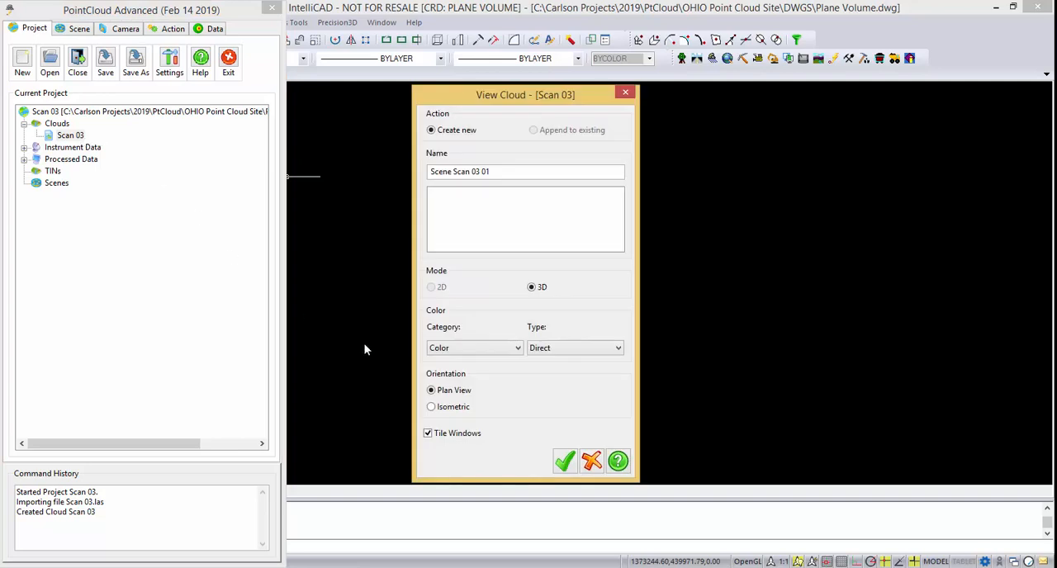
click(564, 462)
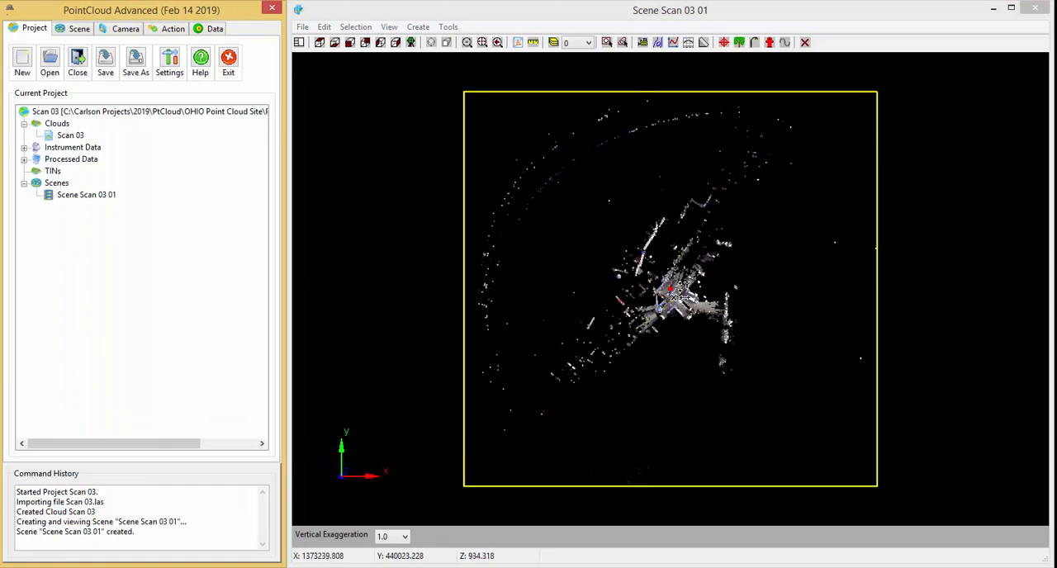
scroll(677, 291, up, 5)
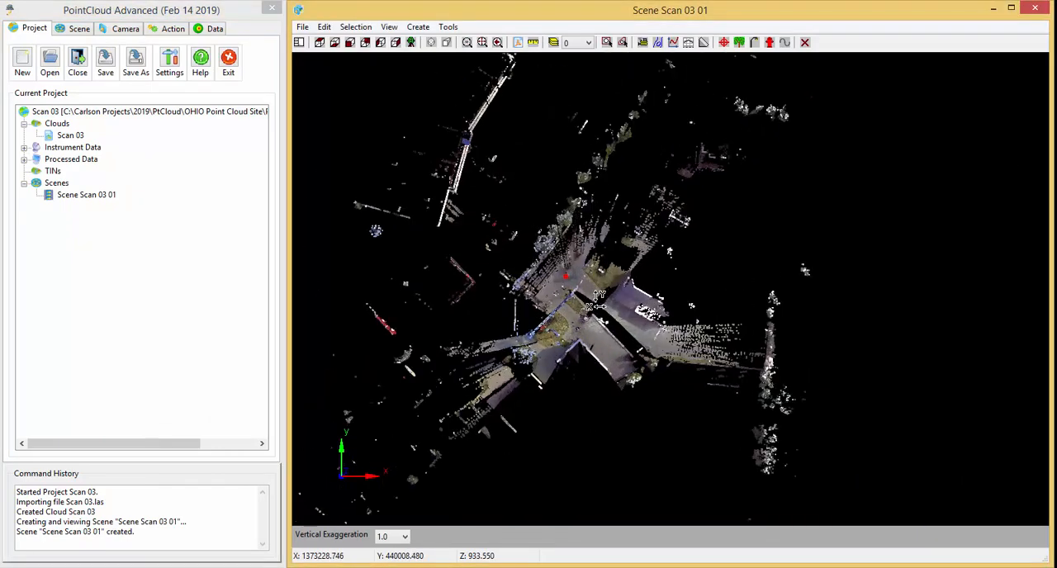
scroll(596, 305, up, 3)
scroll(617, 333, up, 3)
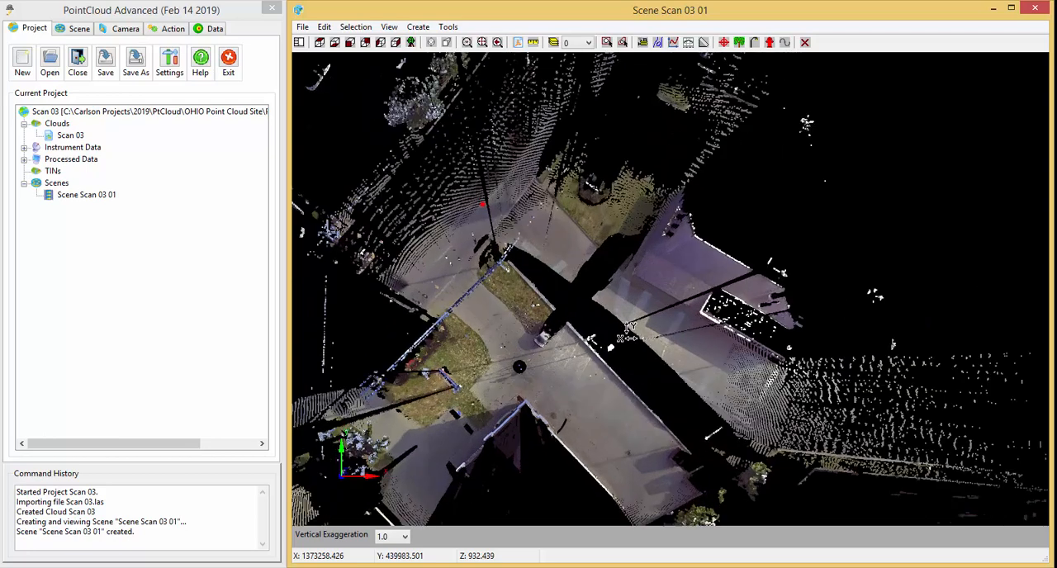
middle_drag(632, 342, 633, 221)
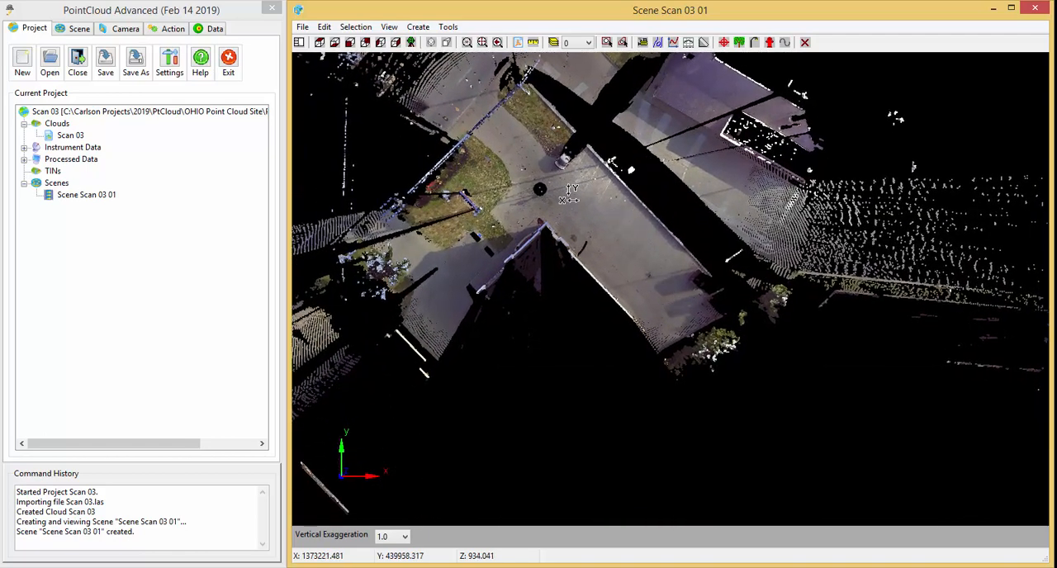
middle_drag(522, 217, 572, 292)
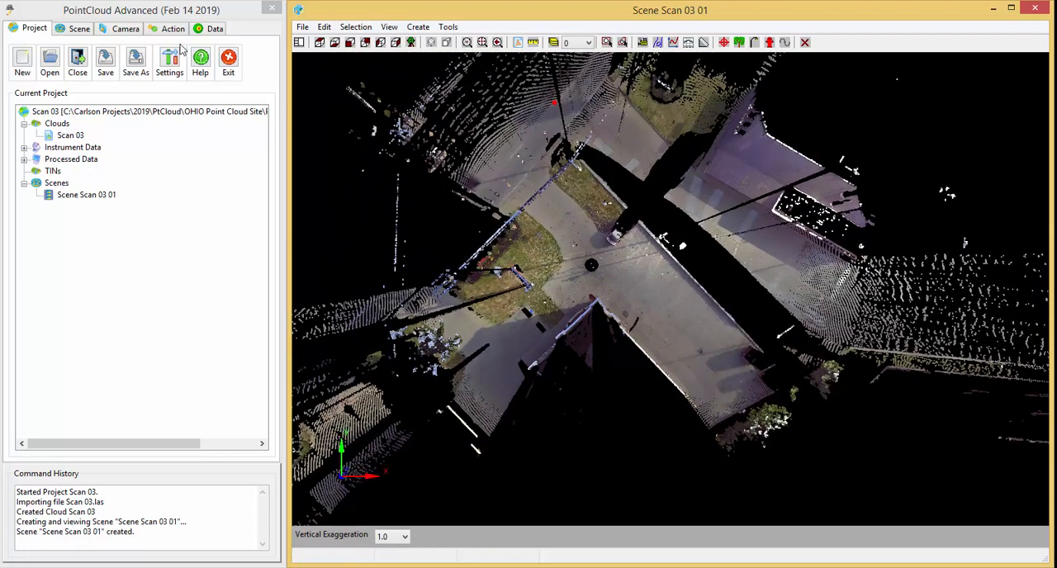
Select the cloud points inside a perimeter around the central paved lot and drive, invert the selection and hide the surrounding points.
click(172, 30)
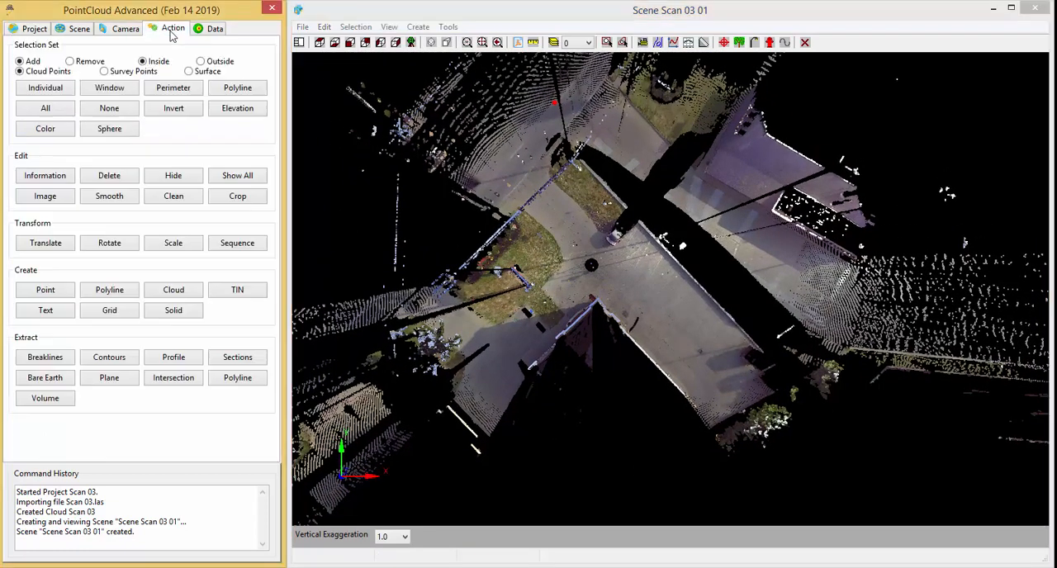
click(173, 89)
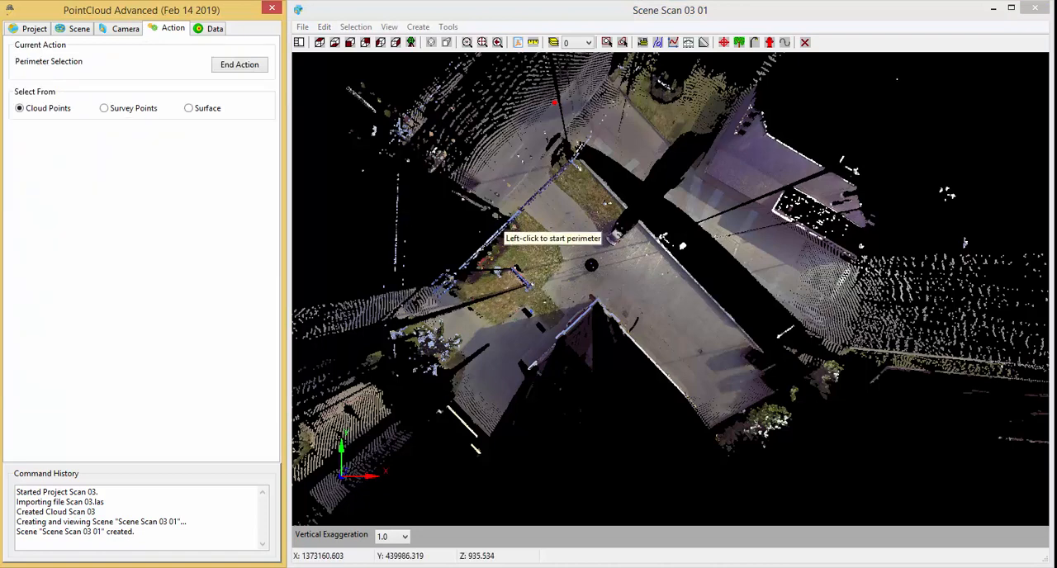
click(552, 126)
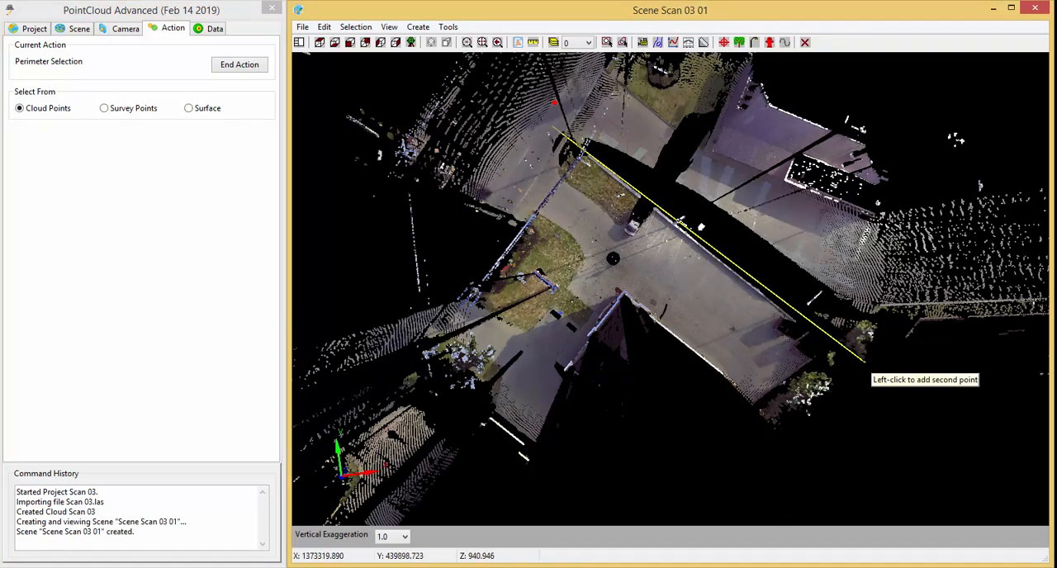
click(864, 361)
click(781, 456)
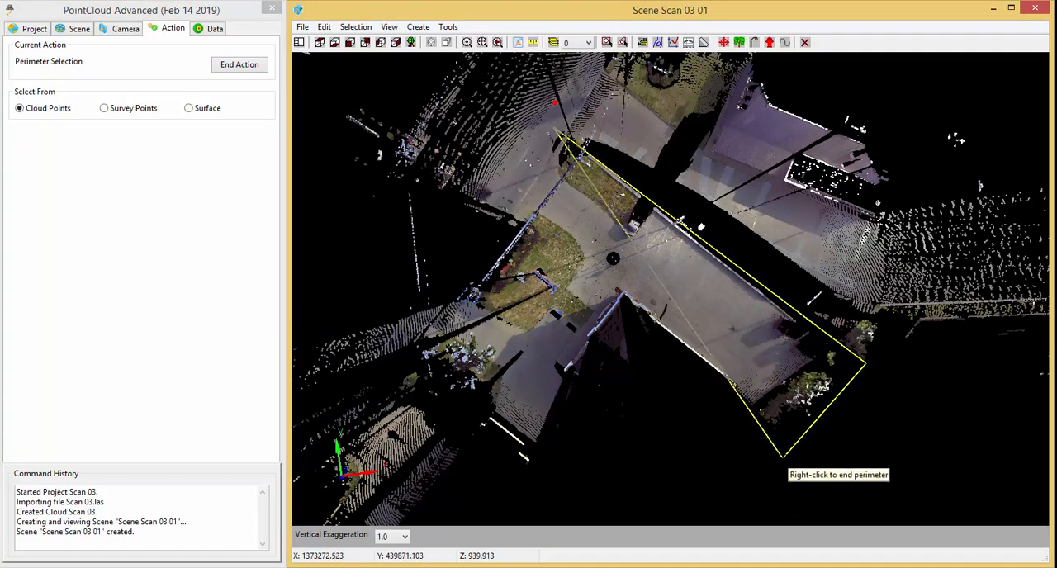
click(537, 400)
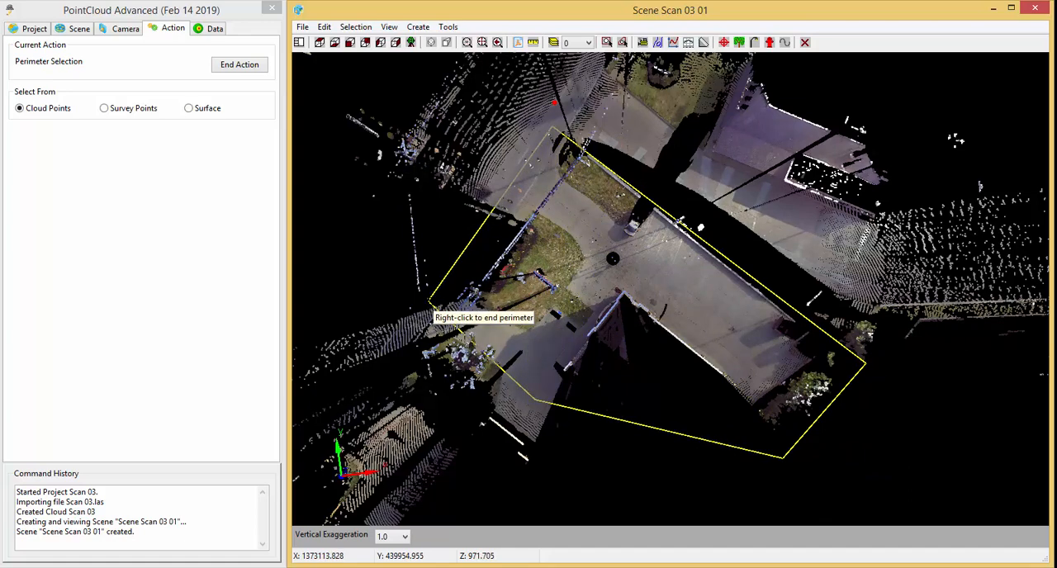
right_click(429, 304)
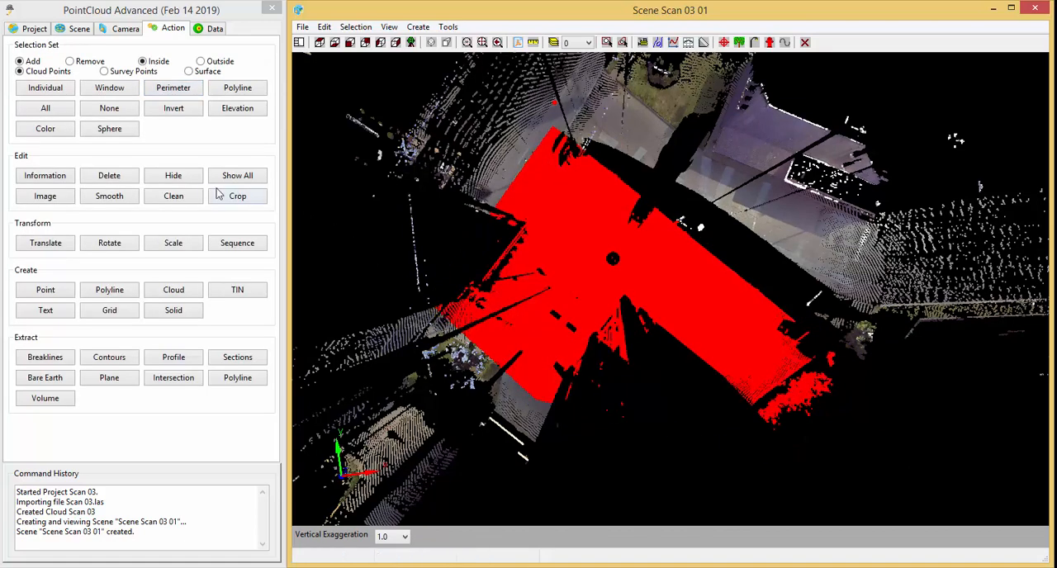
click(172, 110)
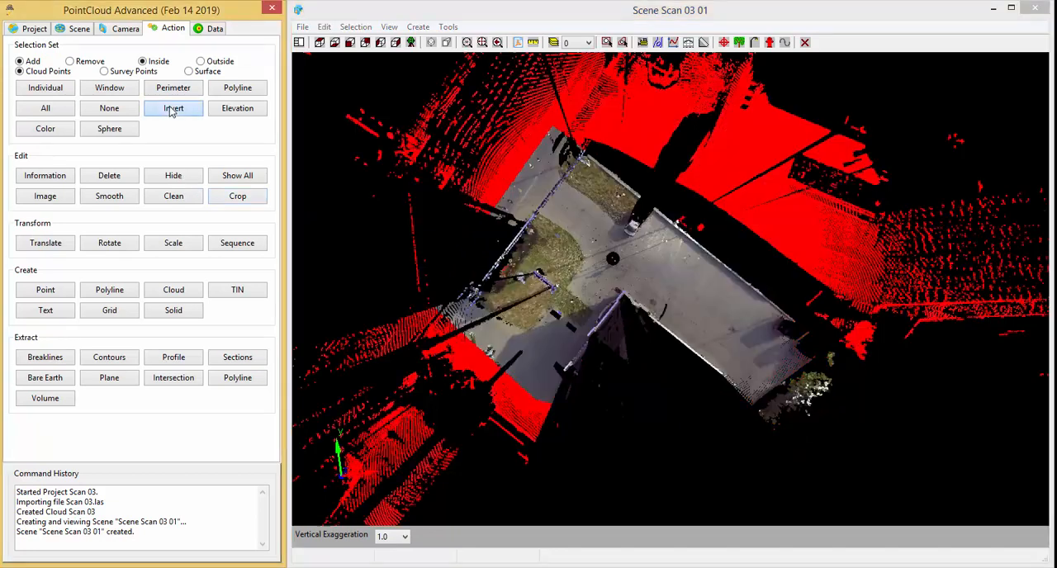
click(180, 180)
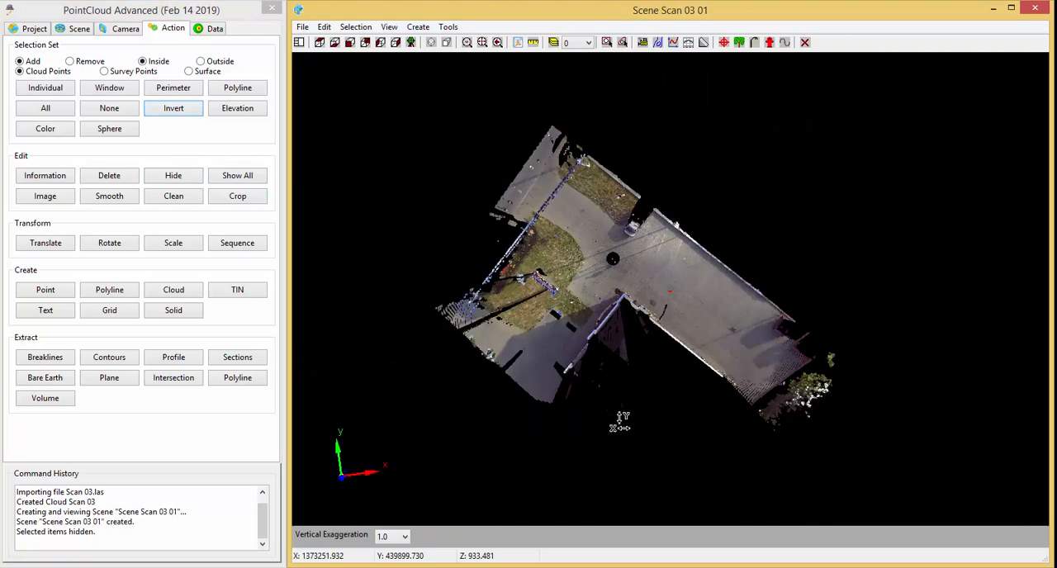
Set the displayed point size of the Scan 03 cloud to 5 in a tilted close-up of the pavement.
drag(751, 464, 675, 312)
scroll(676, 312, up, 5)
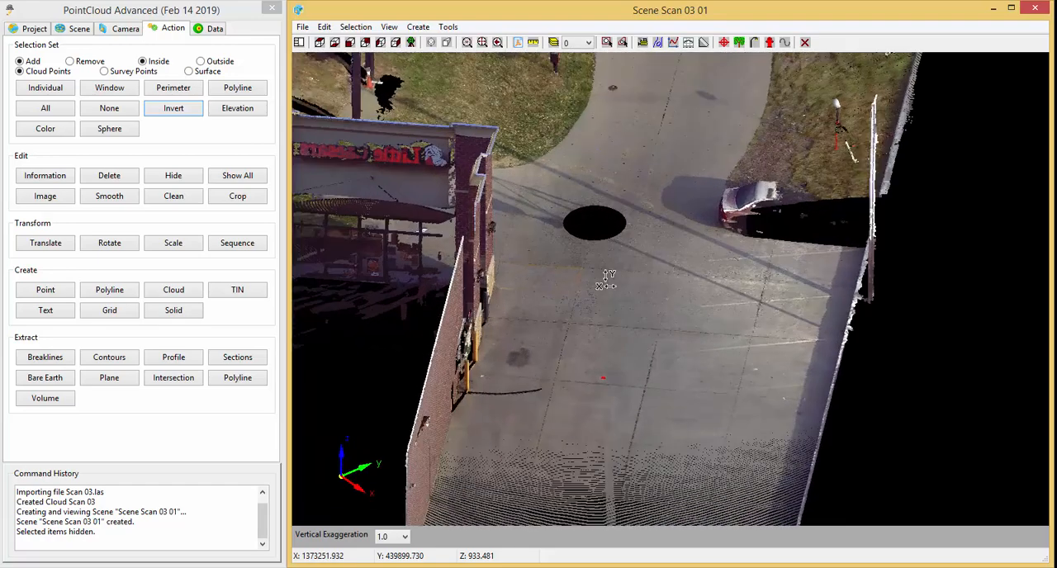
scroll(668, 407, down, 1)
scroll(668, 407, down, 1)
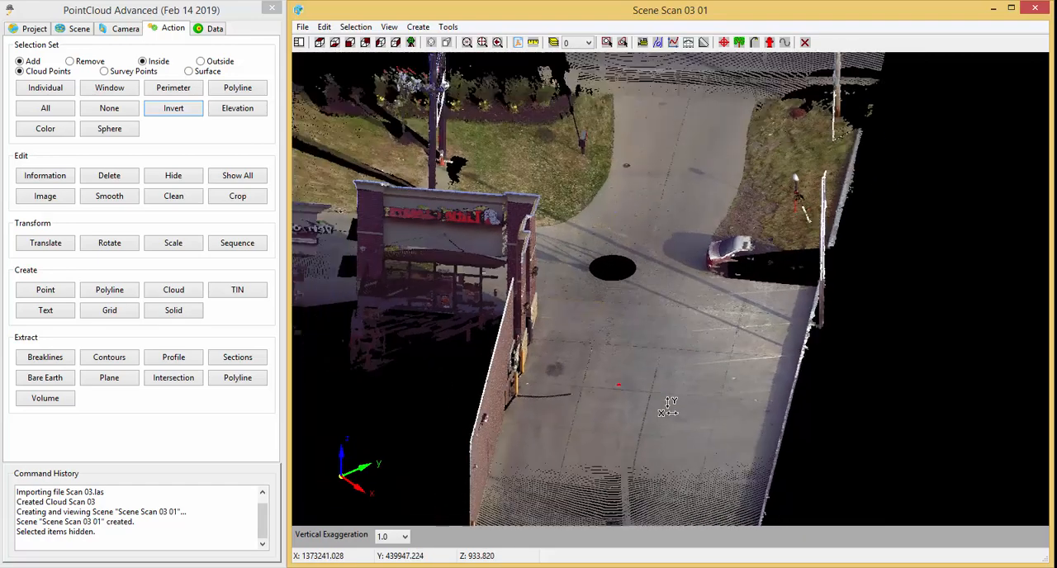
middle_drag(689, 440, 689, 393)
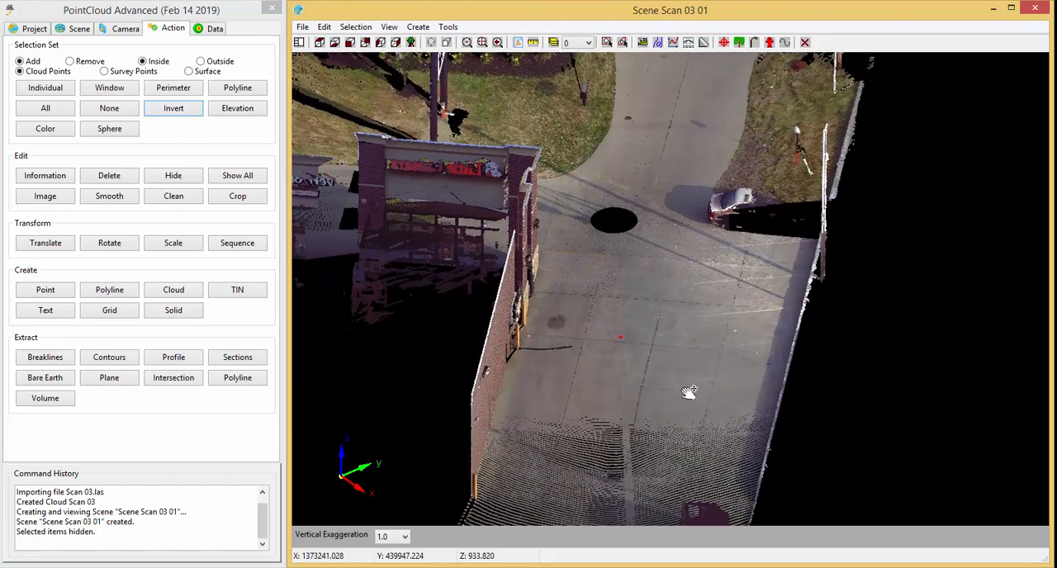
drag(679, 341, 665, 362)
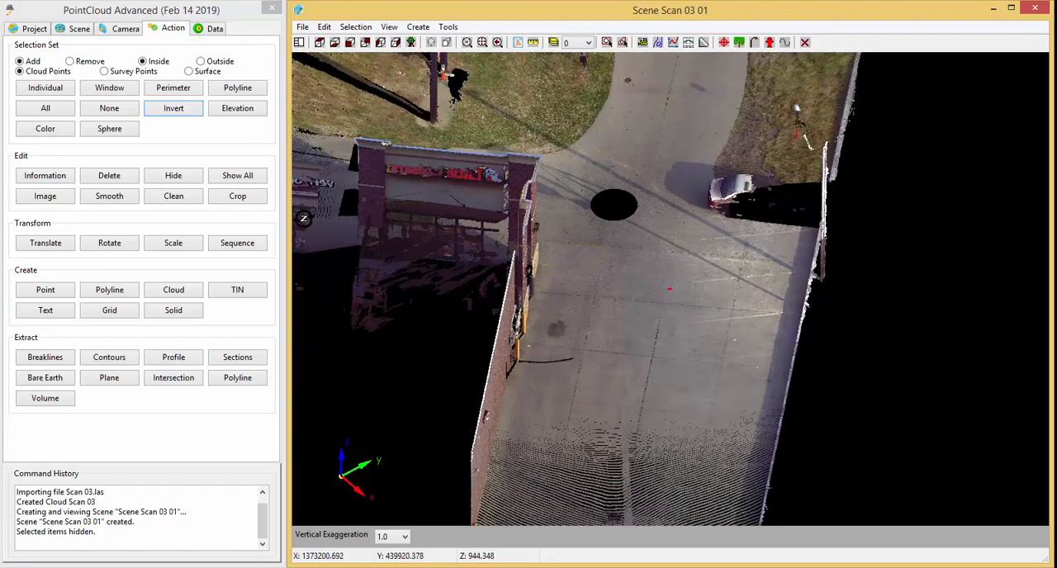
click(78, 29)
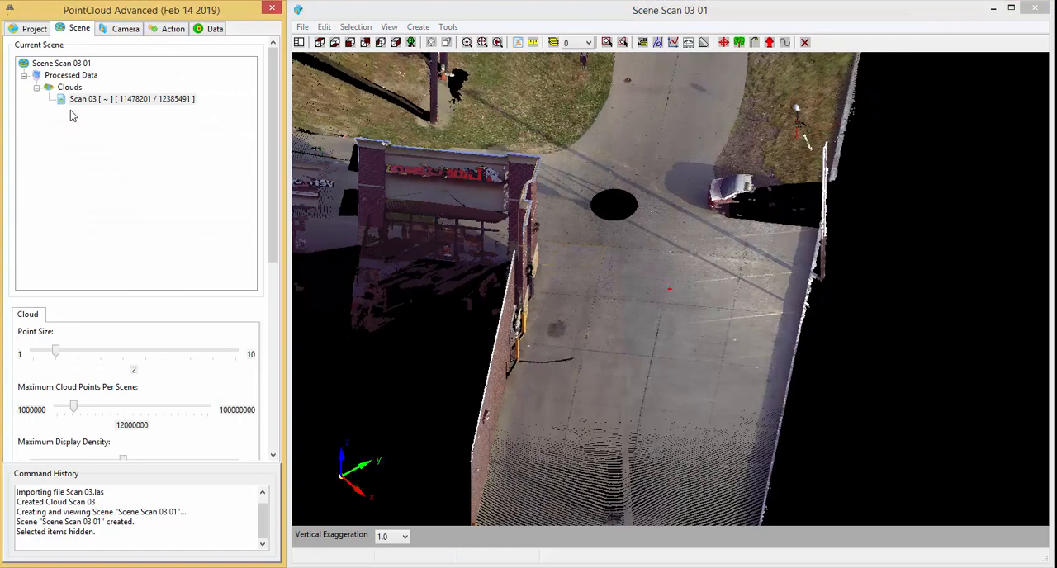
click(126, 356)
click(134, 181)
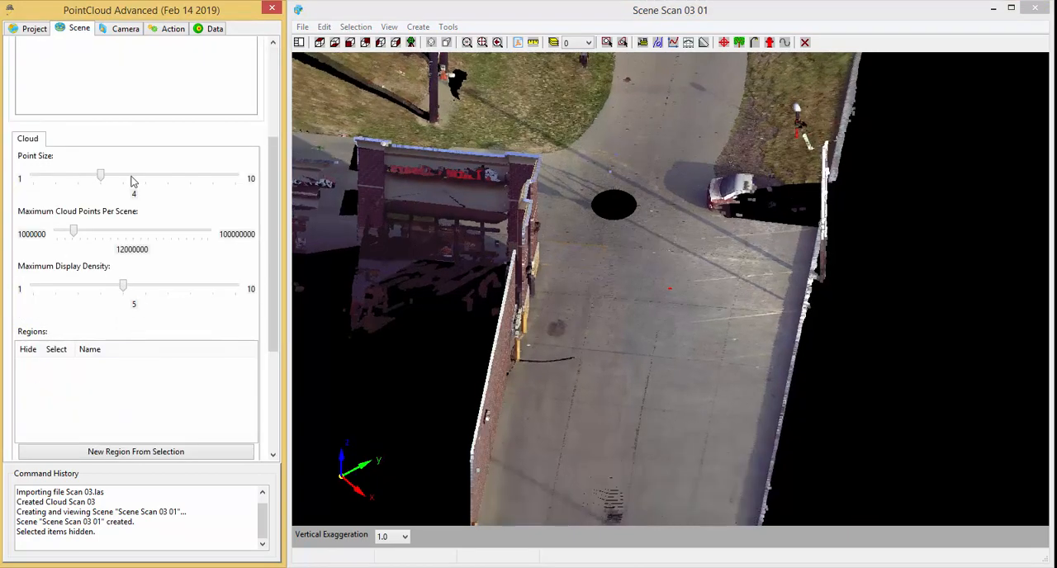
Create a new cloud named Floor 03 from a four-sided perimeter selection on the open pavement between the walls, and clear the selection.
middle_drag(617, 387, 577, 395)
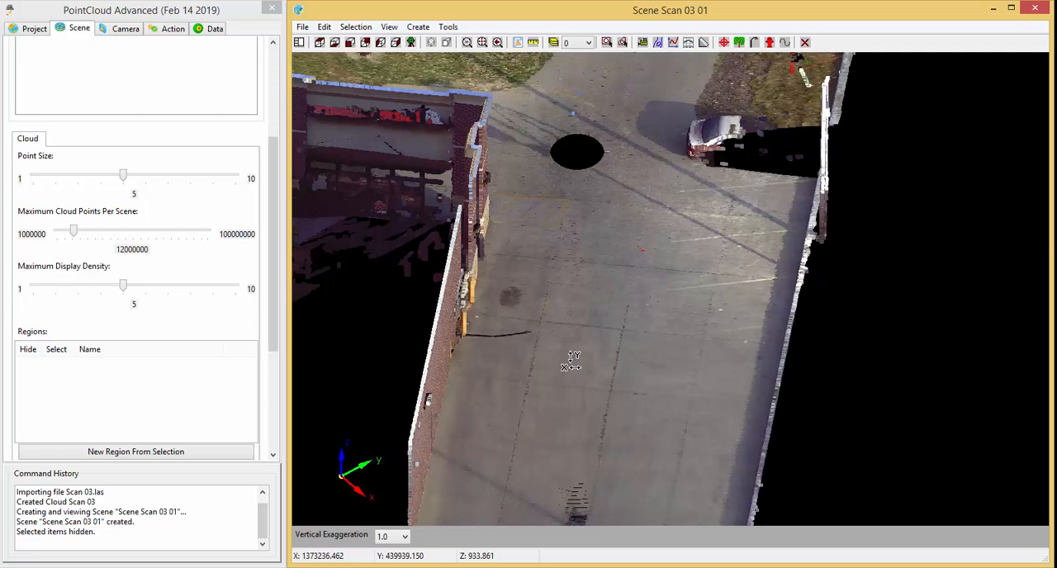
click(167, 32)
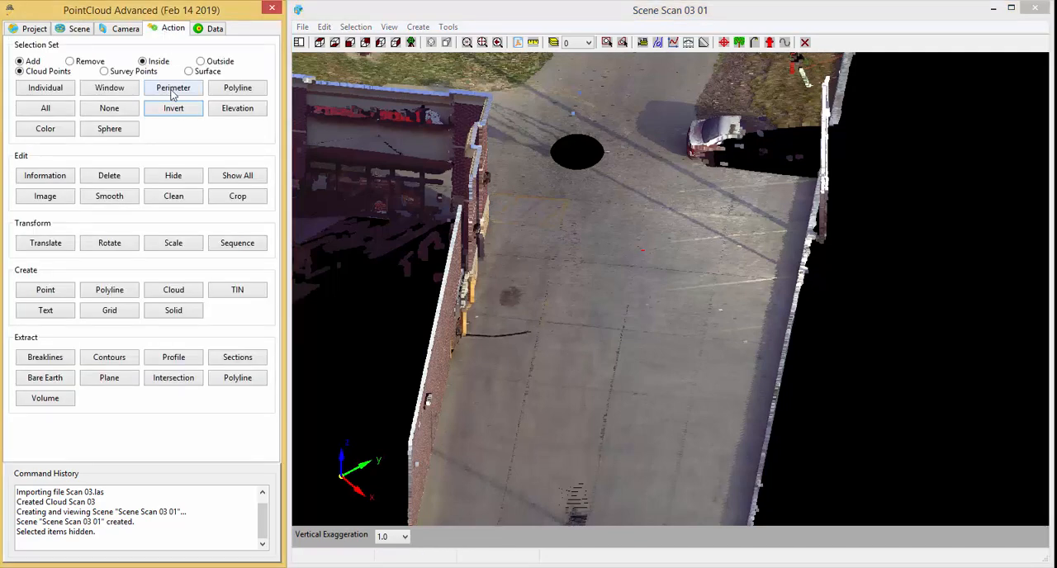
click(172, 93)
click(559, 189)
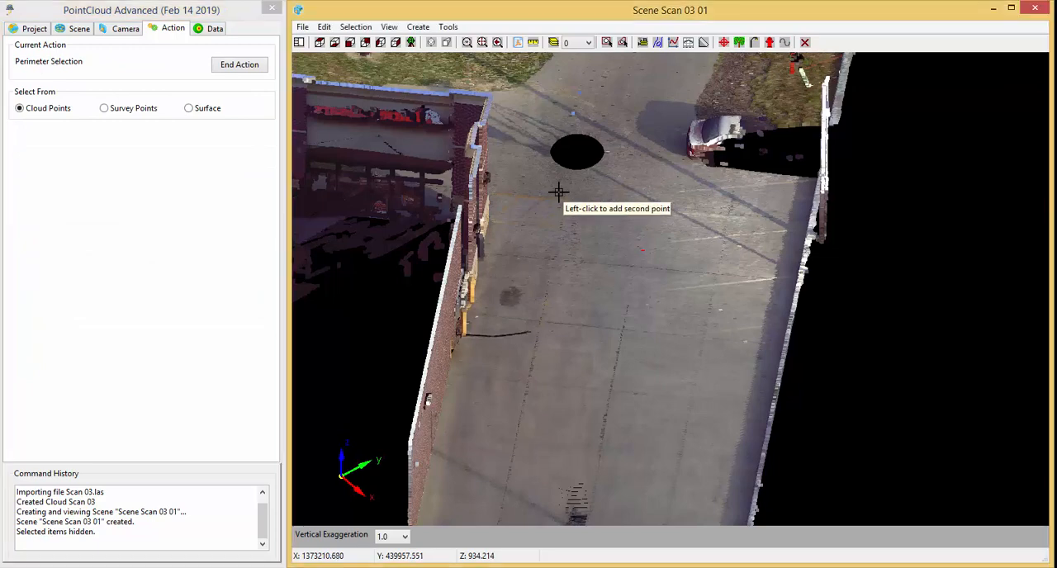
click(736, 206)
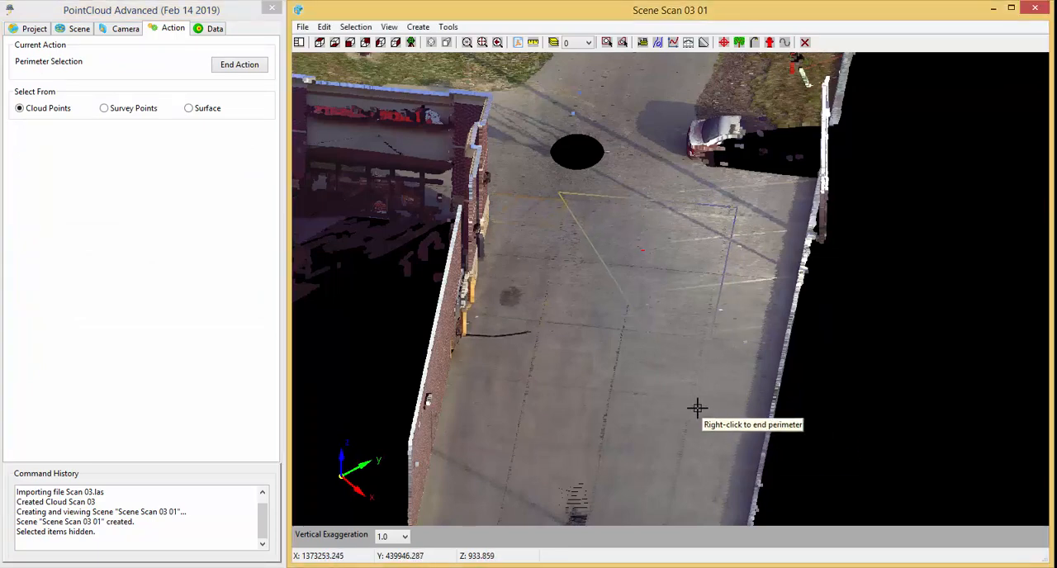
right_click(517, 385)
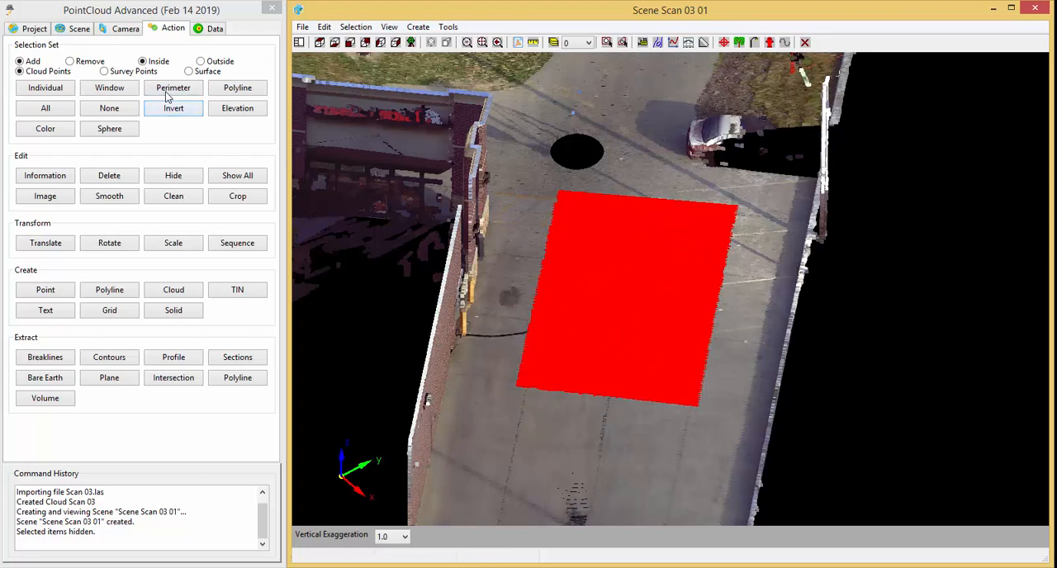
click(171, 293)
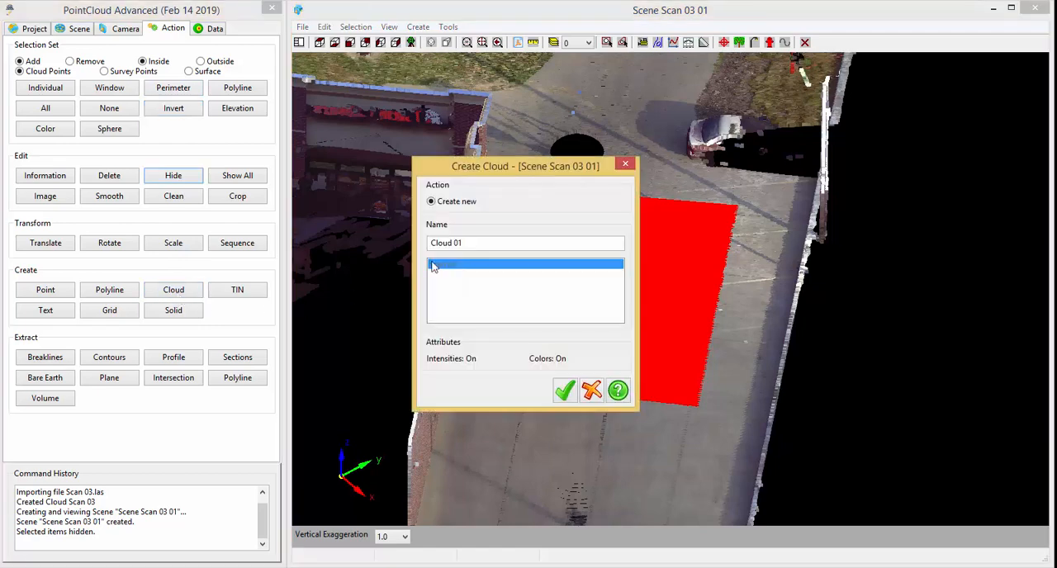
drag(438, 247, 415, 258)
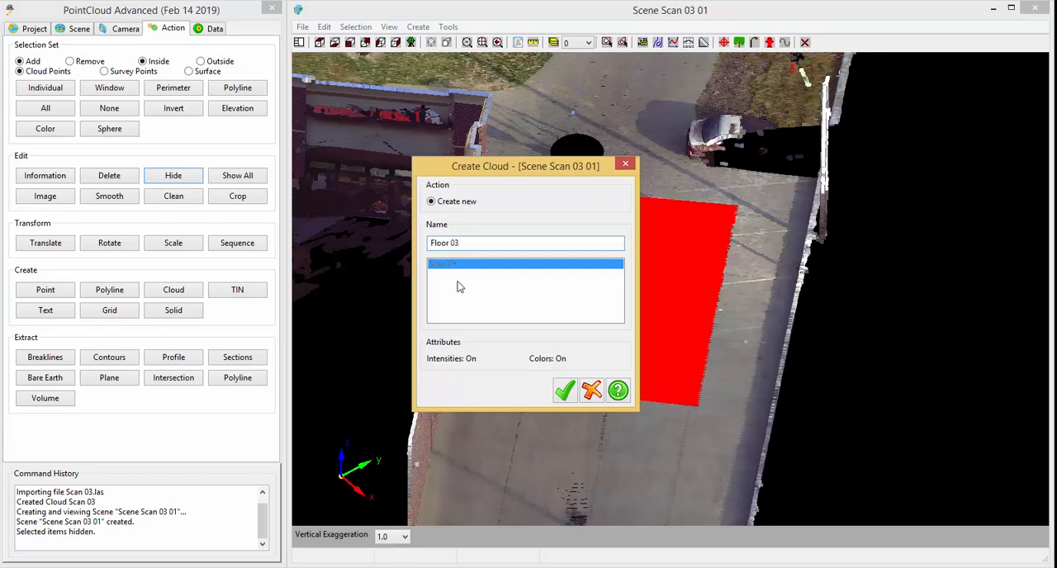
click(565, 392)
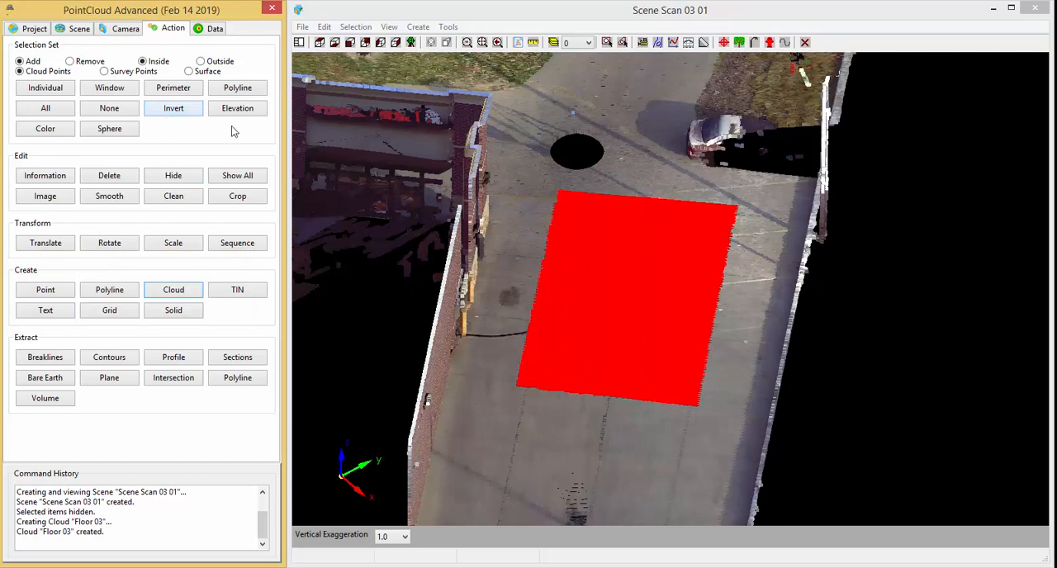
click(108, 110)
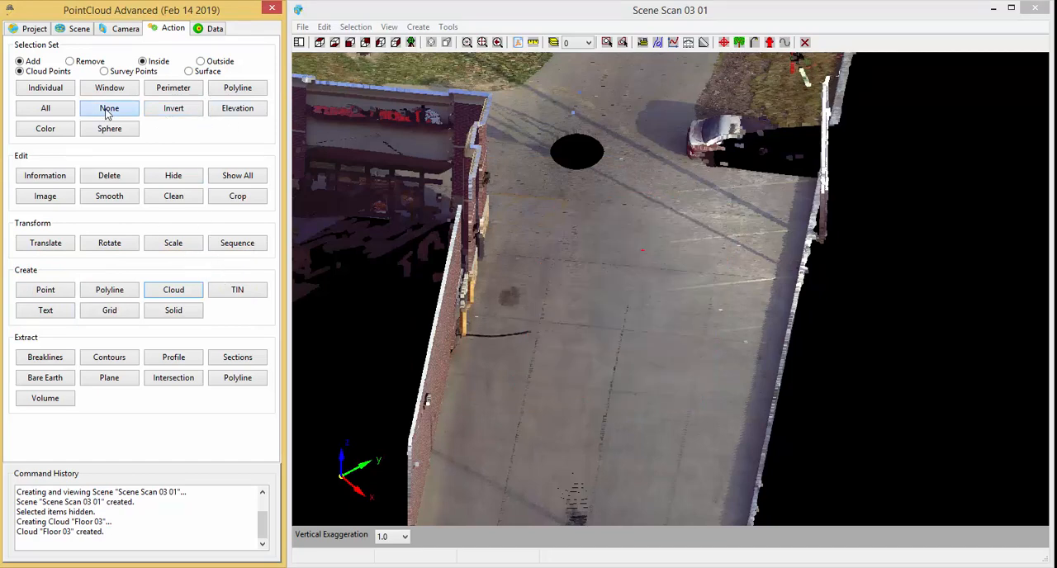
Close the Scan 03 scene and view the Floor 03 cloud in a new 3D scene with direct color and plan view orientation.
click(31, 28)
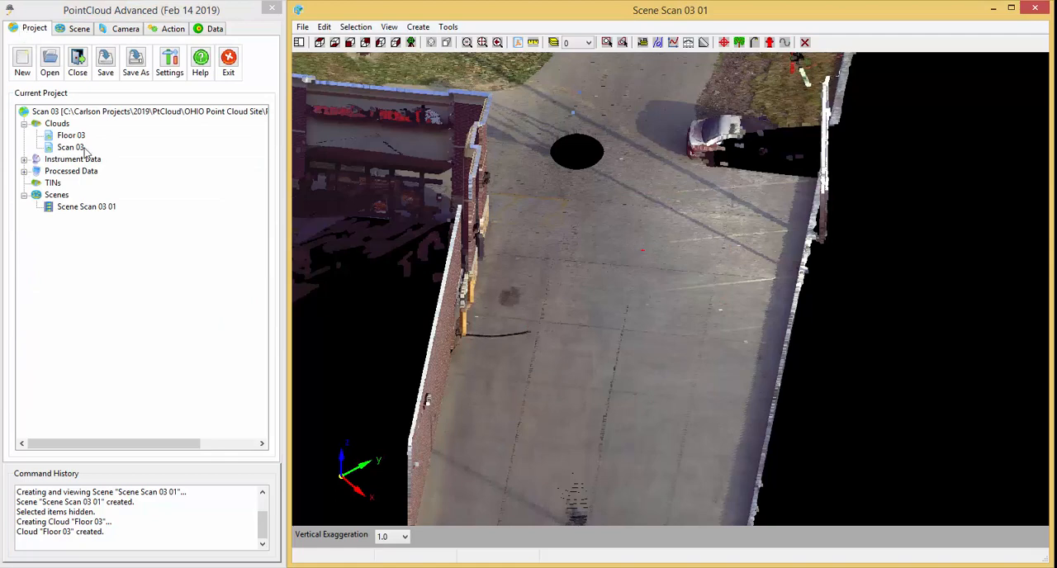
click(1032, 9)
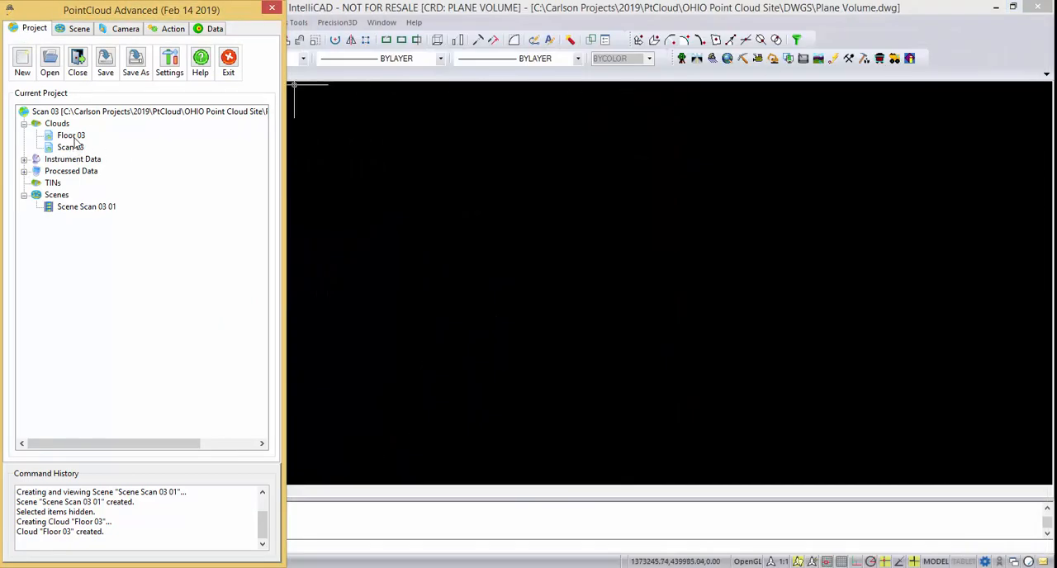
click(73, 136)
right_click(76, 137)
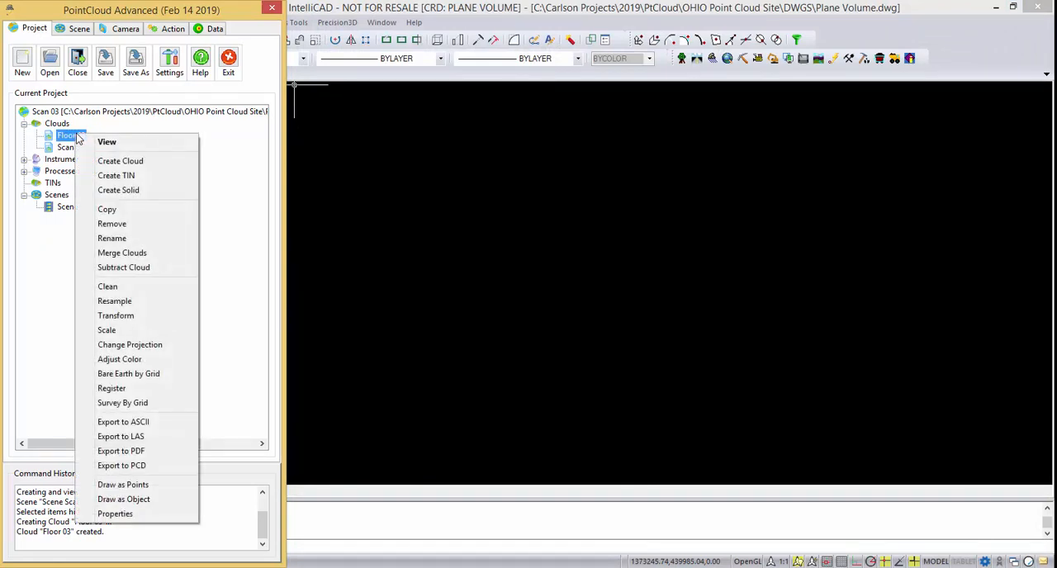
click(123, 144)
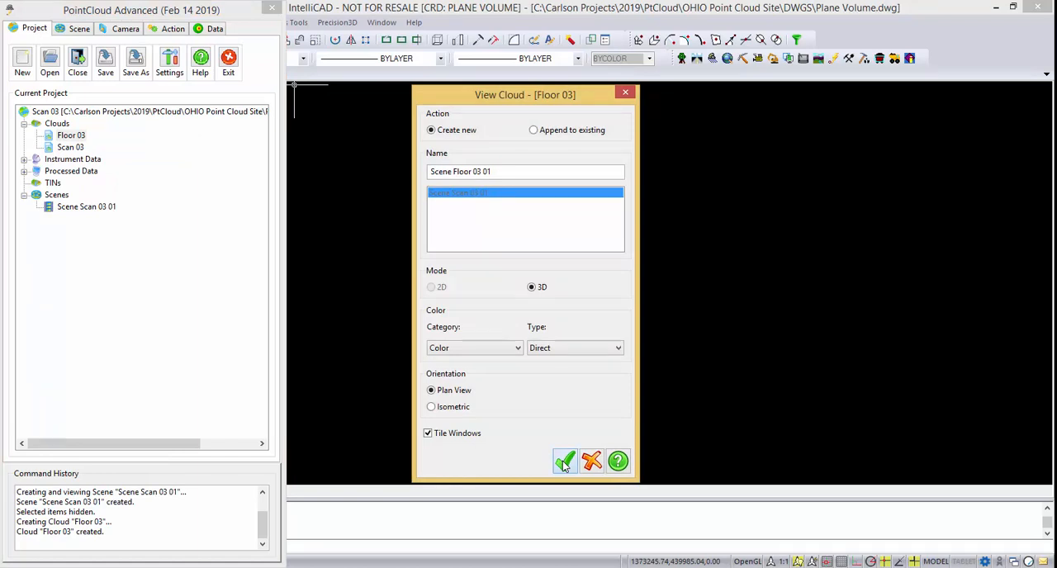
click(565, 463)
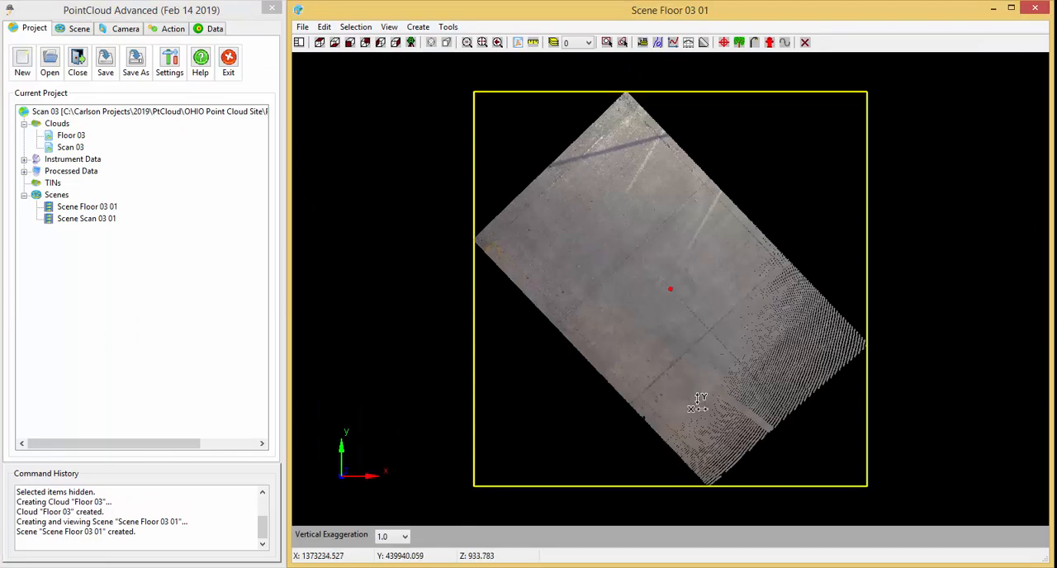
Examine the Floor 03 pavement cloud from above, edge-on and at oblique angles to check its surface and extents.
drag(719, 392, 701, 205)
drag(898, 434, 712, 438)
drag(691, 295, 680, 466)
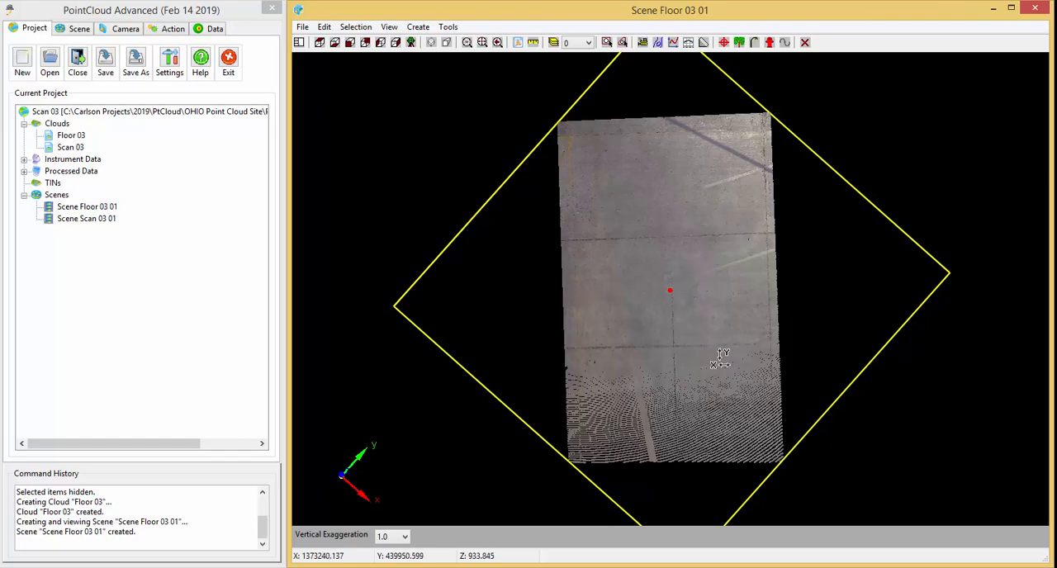
drag(703, 370, 683, 208)
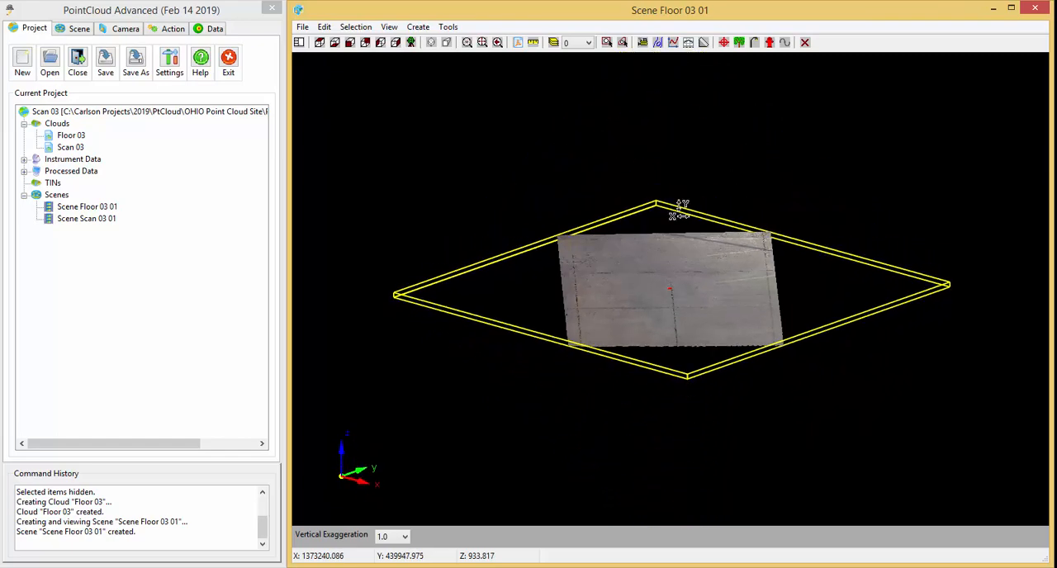
scroll(681, 294, up, 3)
scroll(664, 346, up, 1)
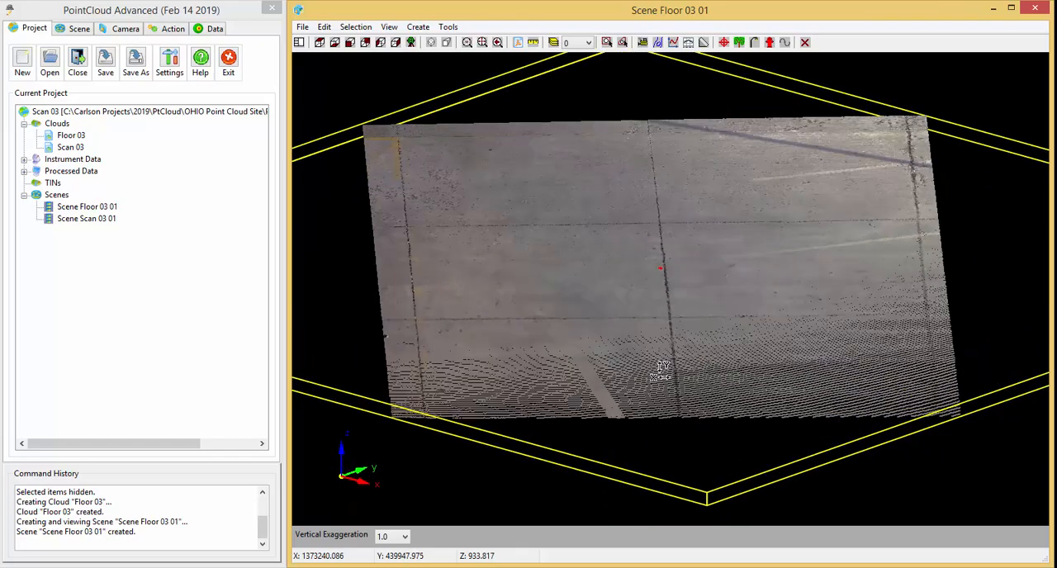
drag(660, 371, 653, 326)
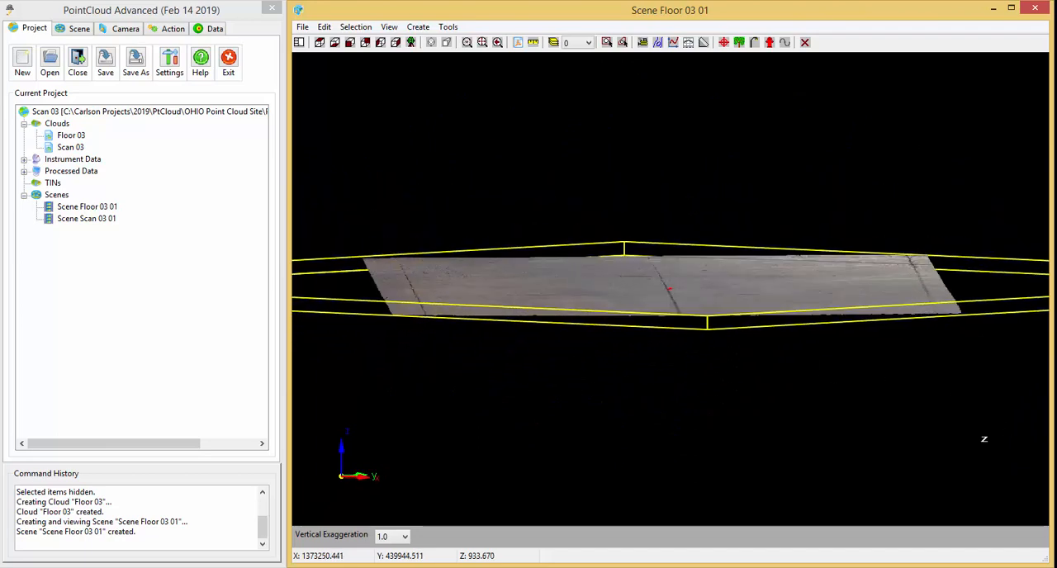
drag(990, 417, 757, 423)
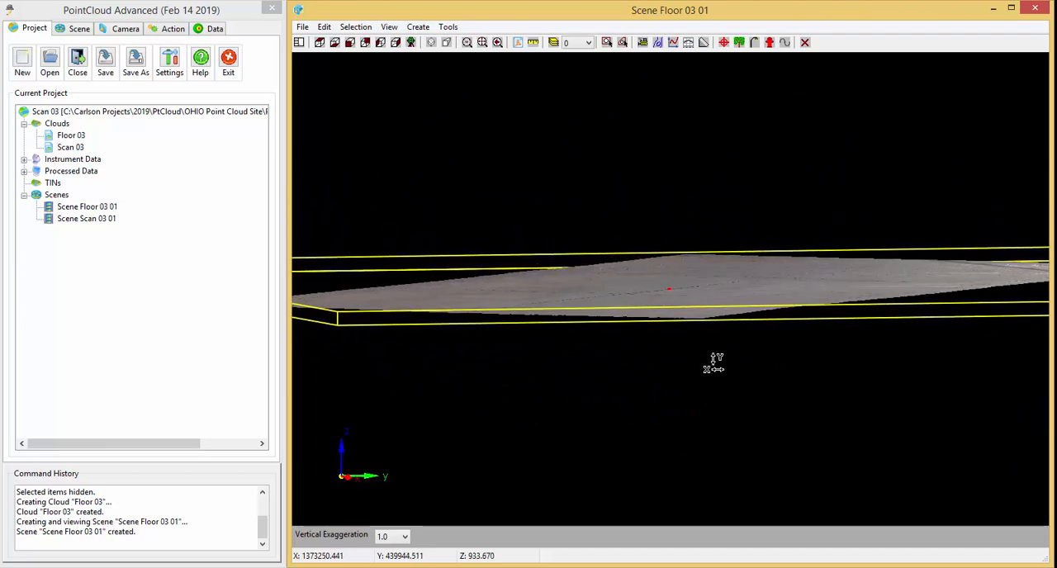
scroll(712, 364, down, 2)
drag(708, 326, 703, 364)
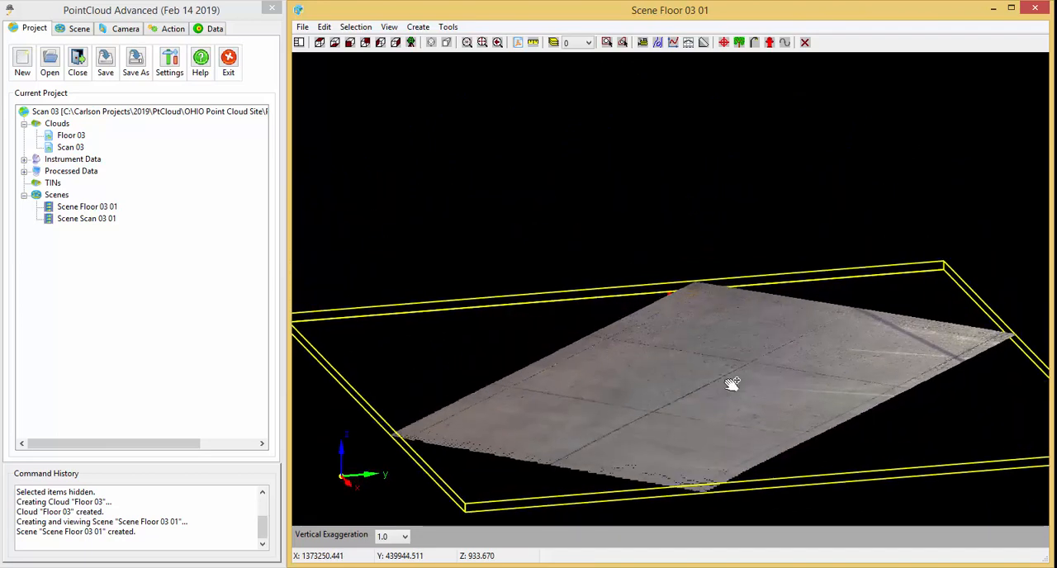
middle_drag(734, 385, 687, 359)
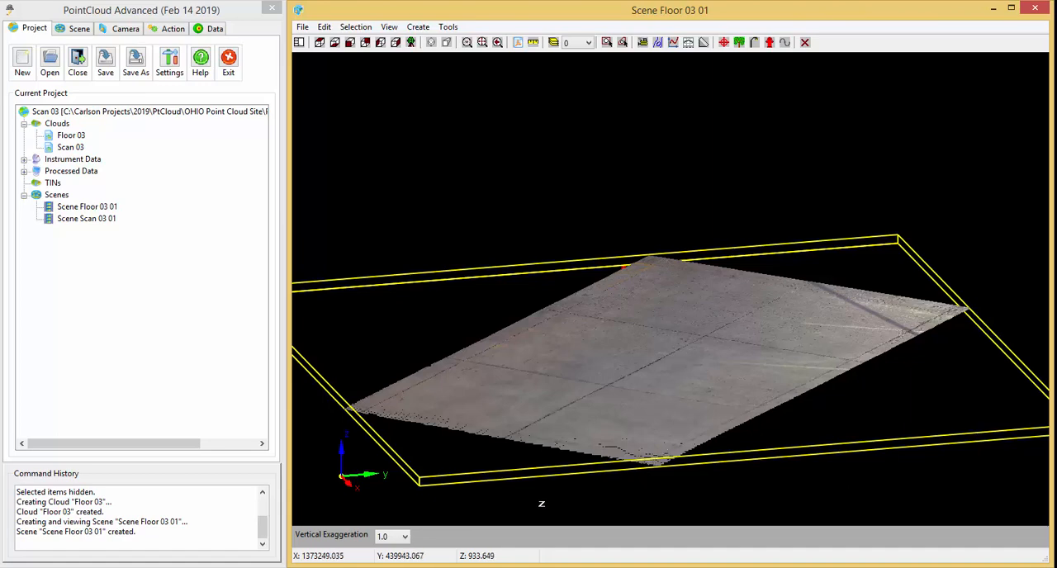
Set the scene's vertical exaggeration to 10.0 and examine the Floor 03 pavement's relief from several low angles.
drag(540, 501, 606, 349)
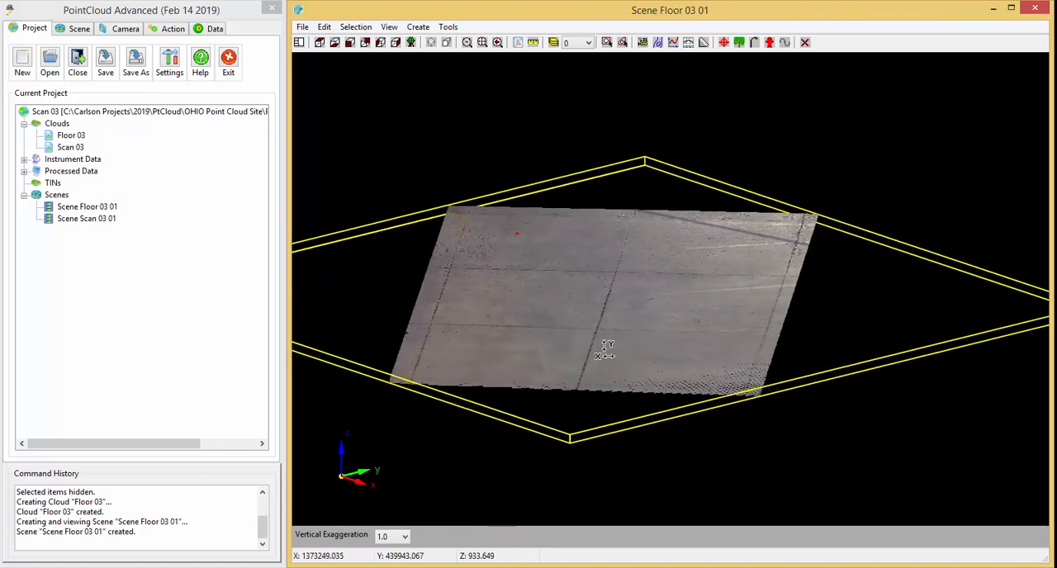
drag(479, 405, 512, 405)
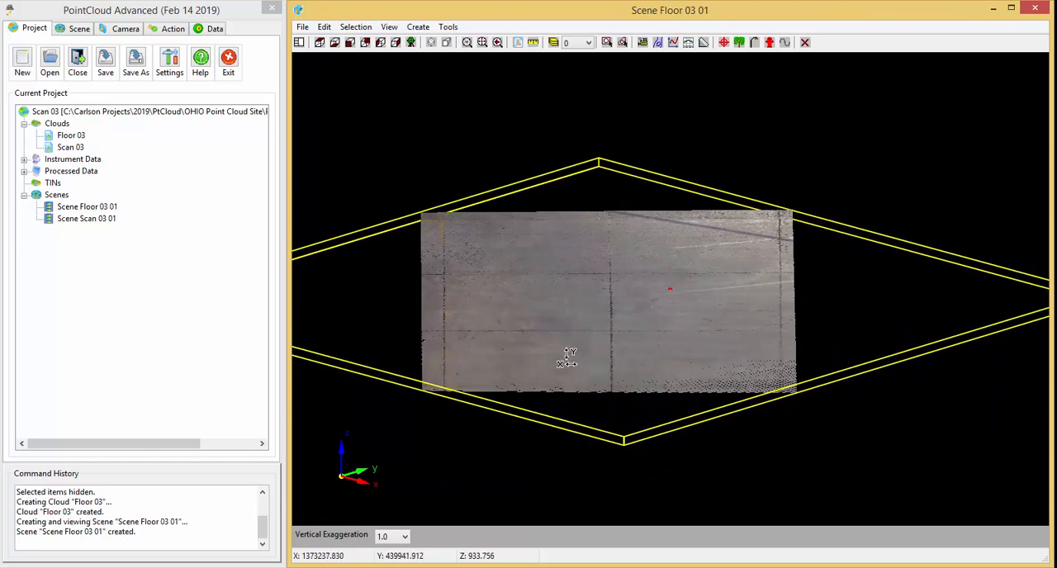
scroll(598, 361, up, 4)
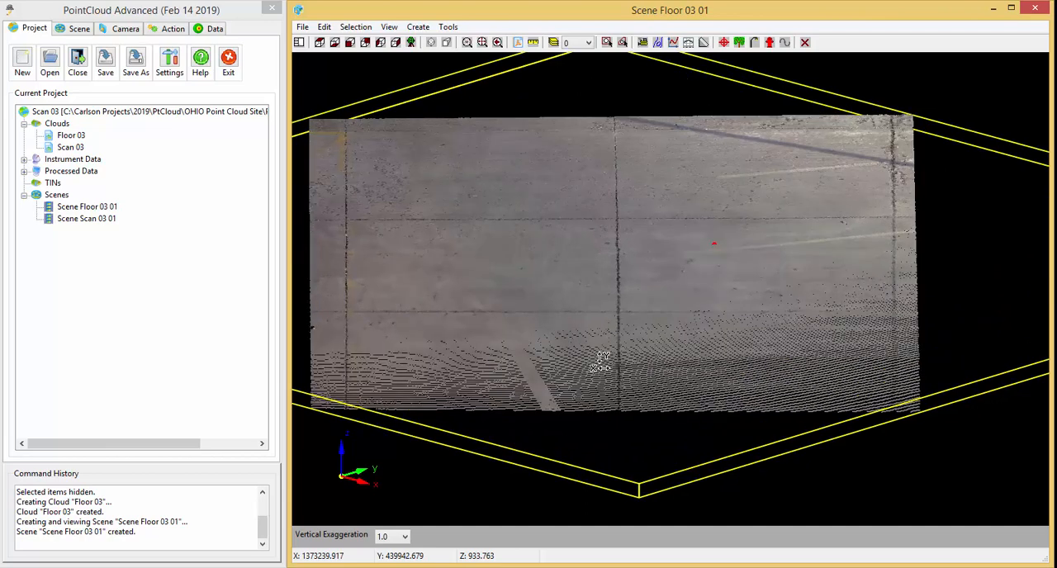
middle_drag(573, 360, 588, 365)
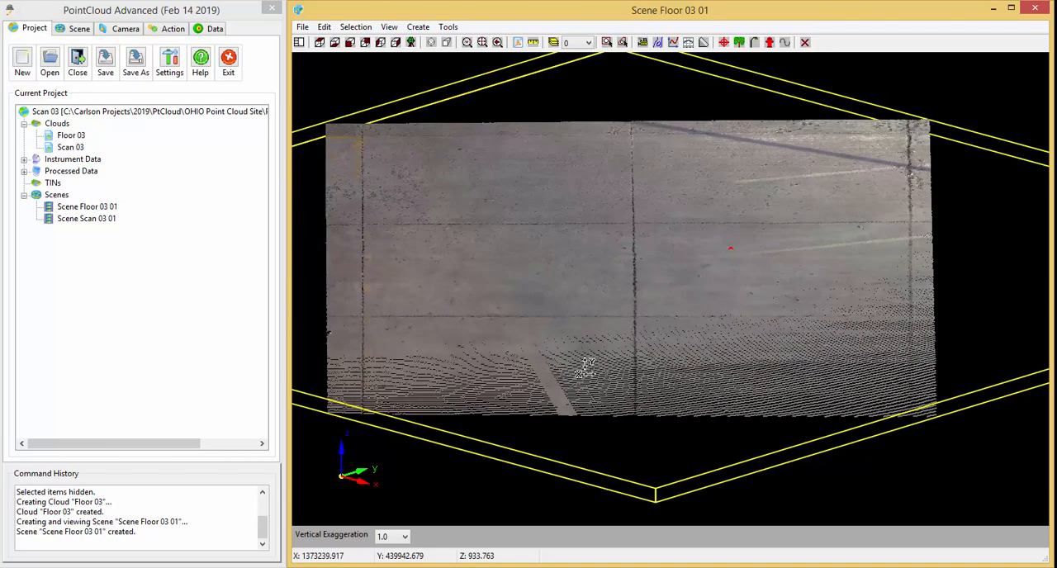
click(405, 537)
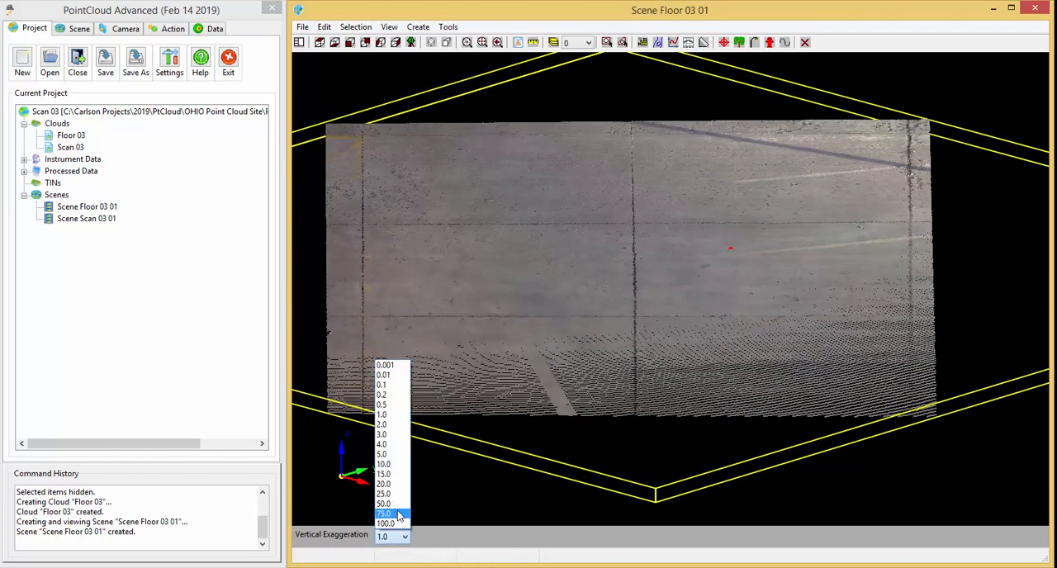
click(401, 465)
drag(463, 479, 564, 373)
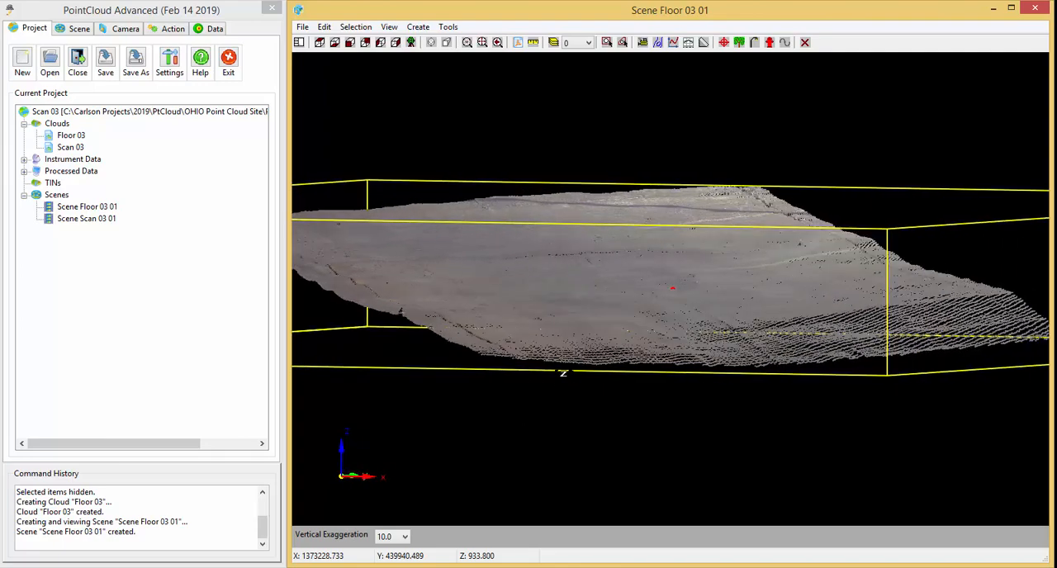
drag(686, 338, 665, 368)
drag(844, 464, 662, 254)
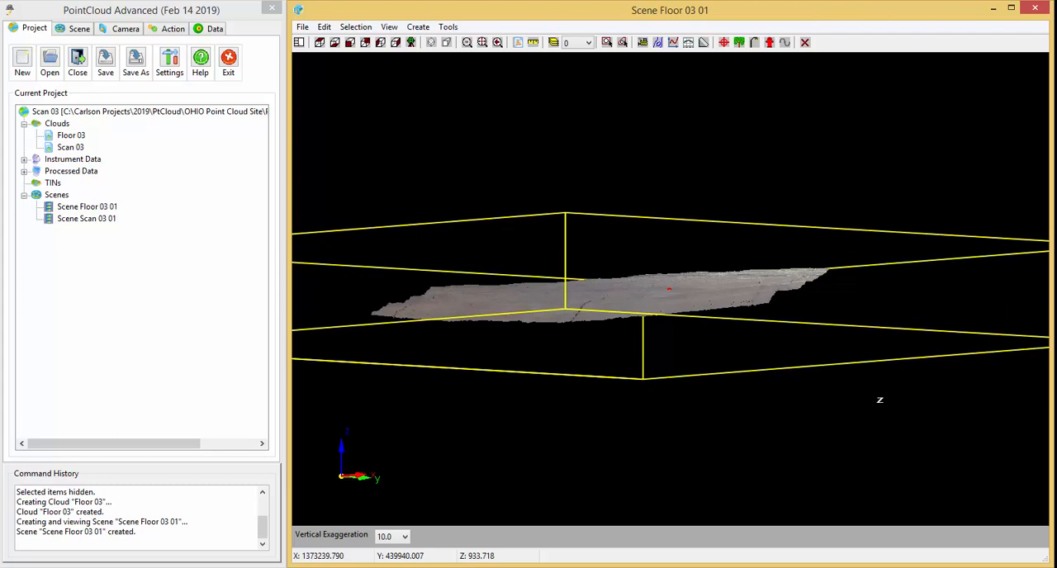
drag(878, 396, 692, 415)
Reset the vertical exaggeration to 1.0 and return the Floor 03 scene to plan view.
click(405, 537)
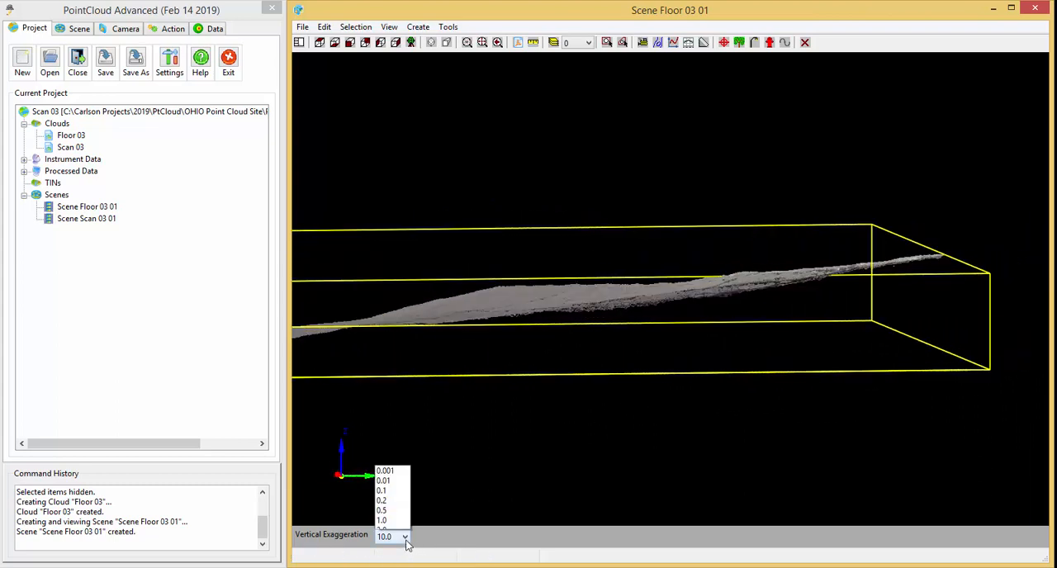
click(388, 414)
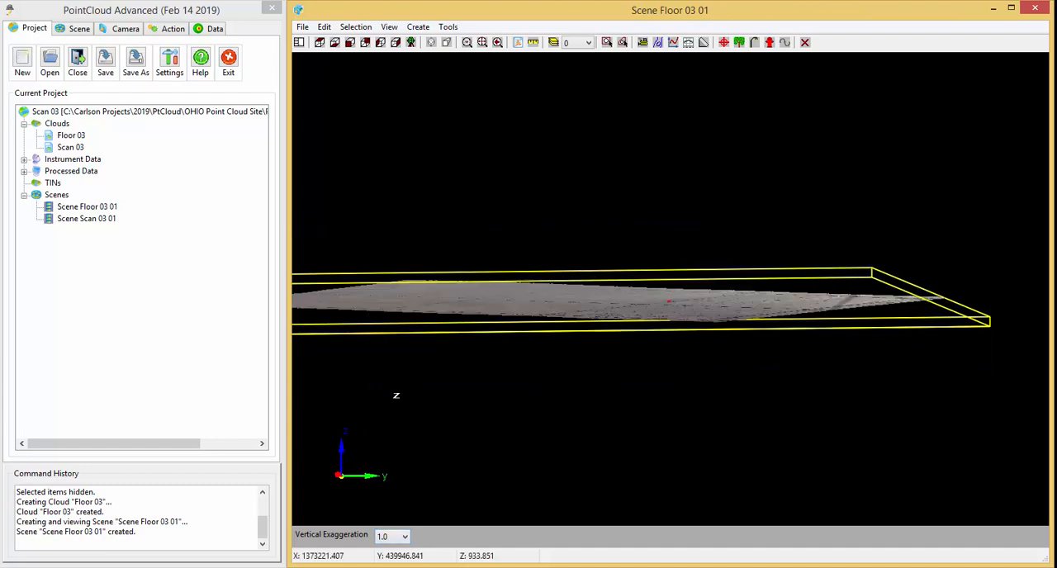
click(320, 42)
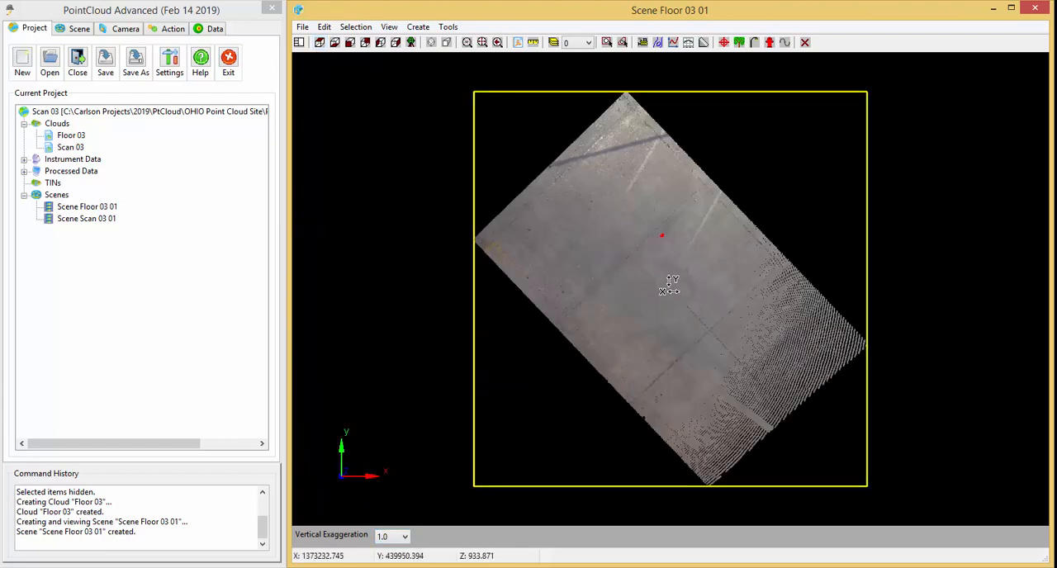
Apply a vertical exaggeration of 10.0 again and examine the pavement's undulations and scan lines close up along its sparse edge.
click(169, 29)
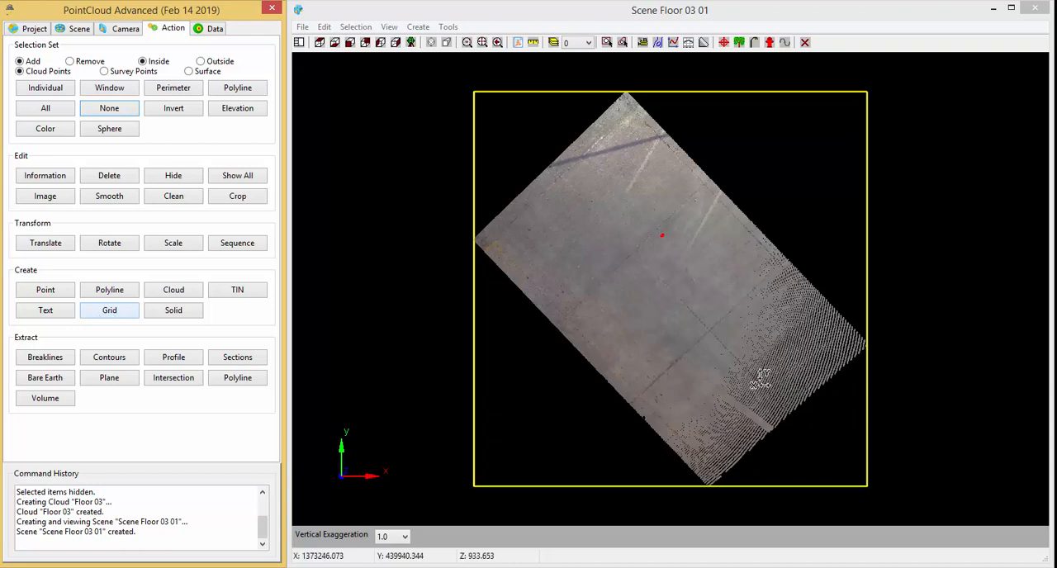
click(700, 393)
drag(713, 349, 706, 294)
drag(644, 426, 631, 345)
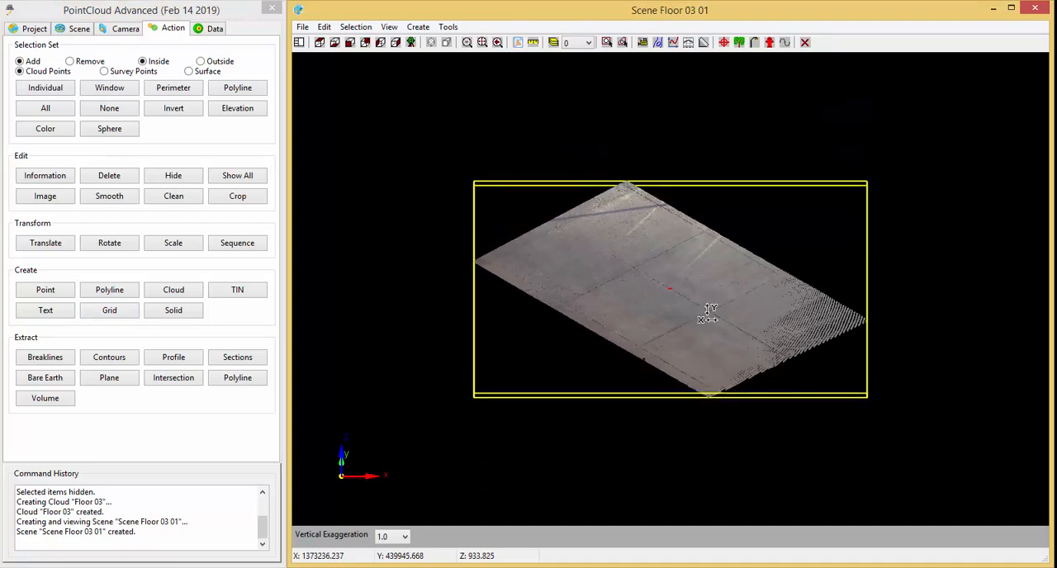
scroll(708, 313, up, 3)
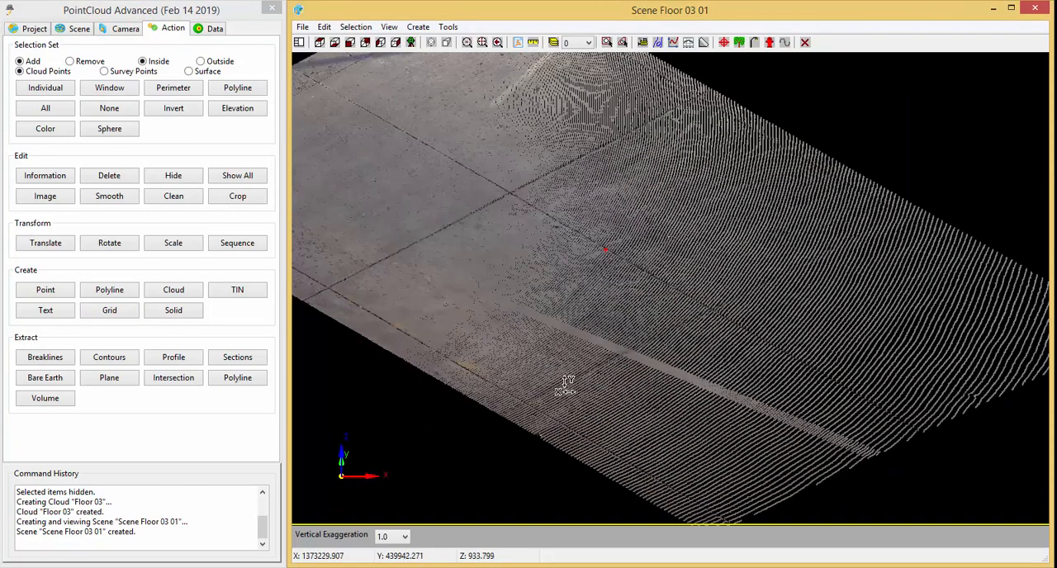
click(405, 536)
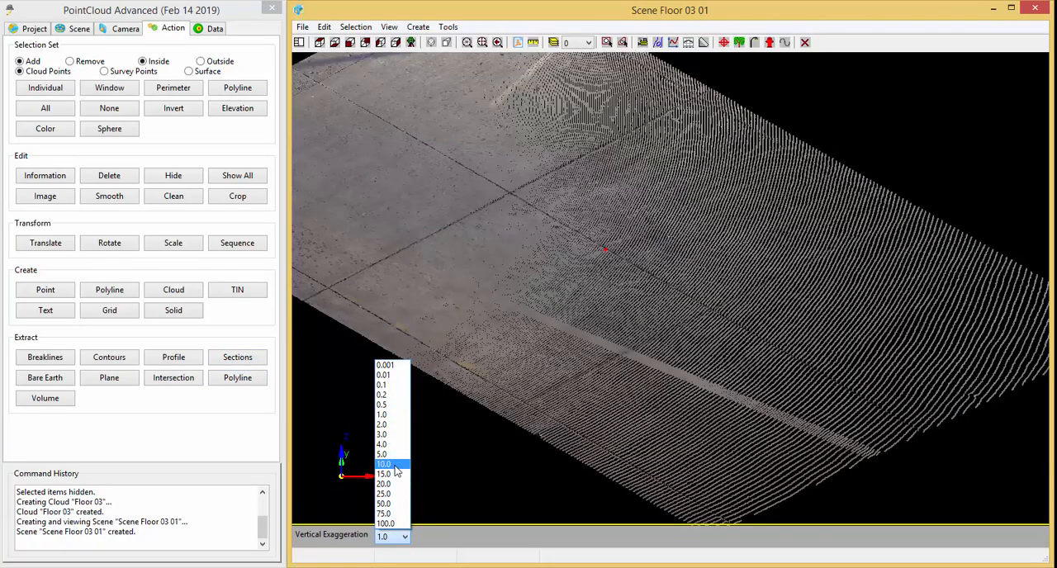
click(384, 464)
drag(510, 470, 562, 384)
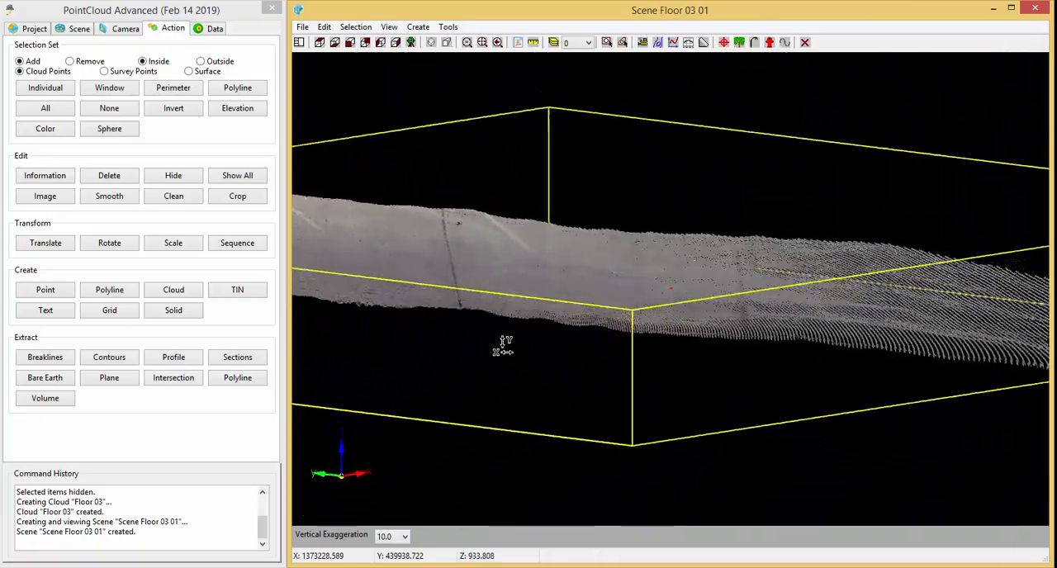
scroll(460, 297, up, 10)
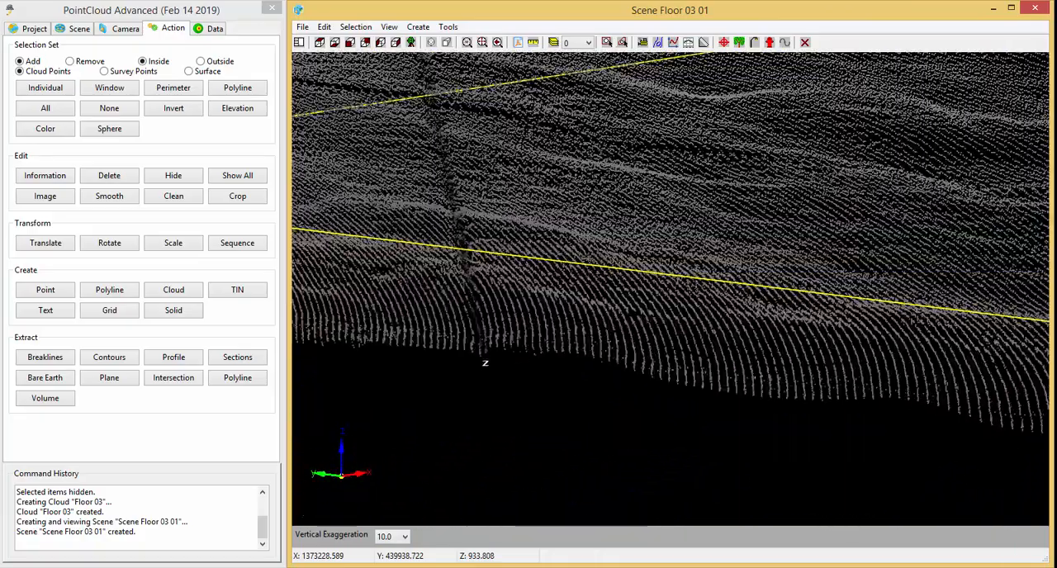
scroll(474, 364, down, 5)
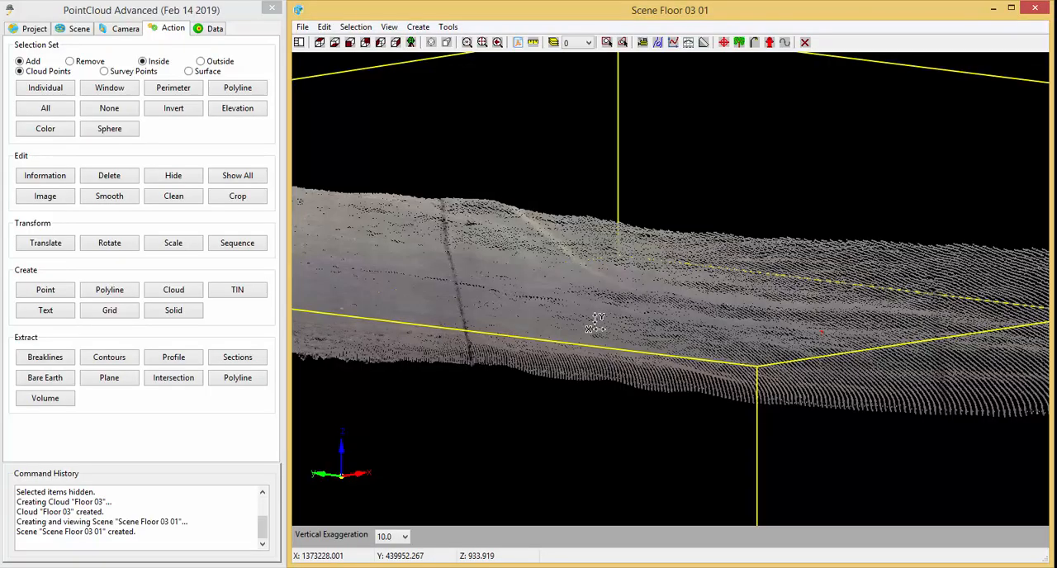
drag(944, 440, 618, 363)
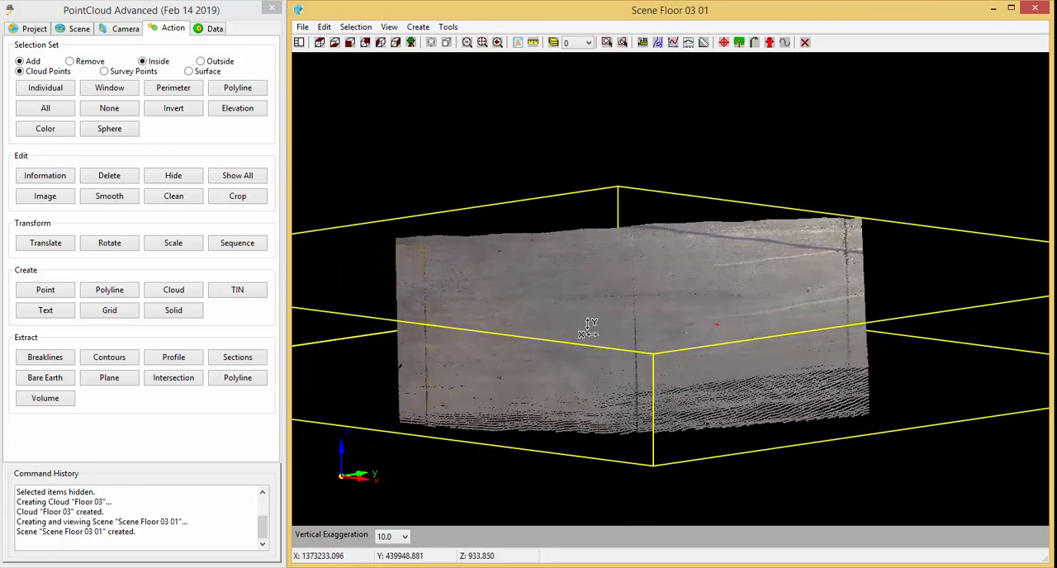
Restore the true 1.0 vertical scale and view the pavement cloud straight from above.
click(405, 538)
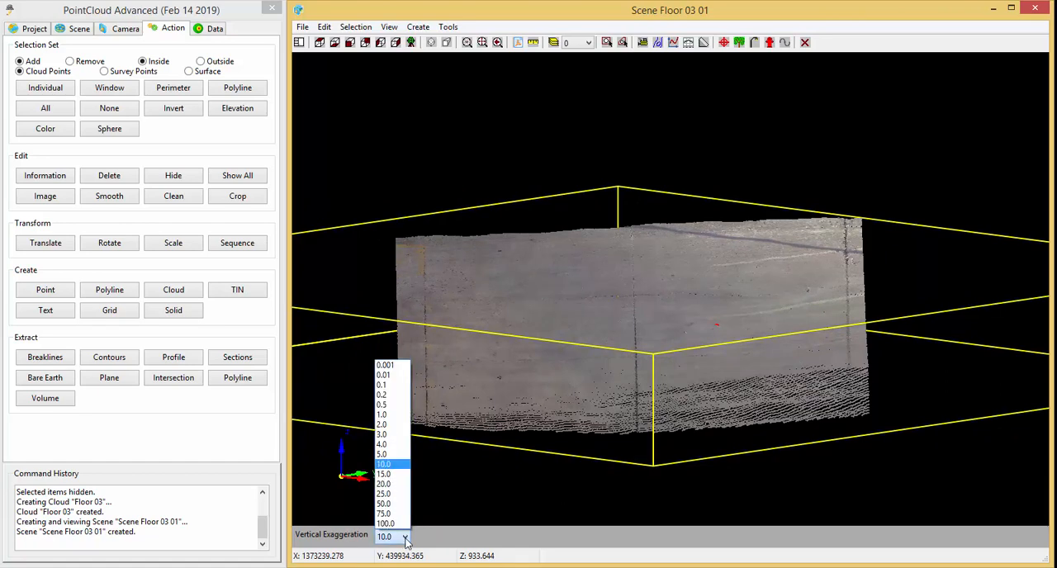
click(400, 423)
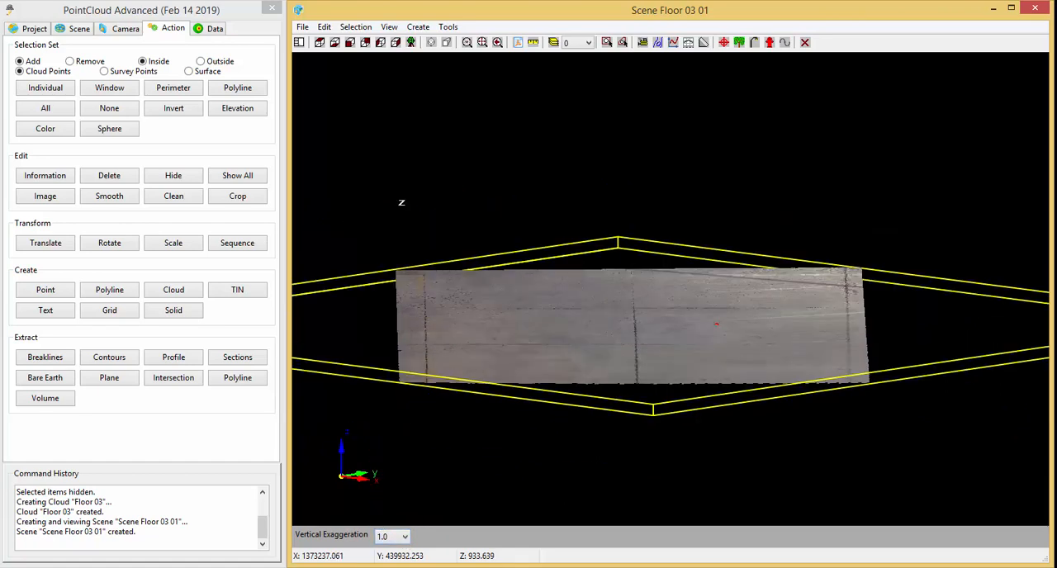
click(321, 43)
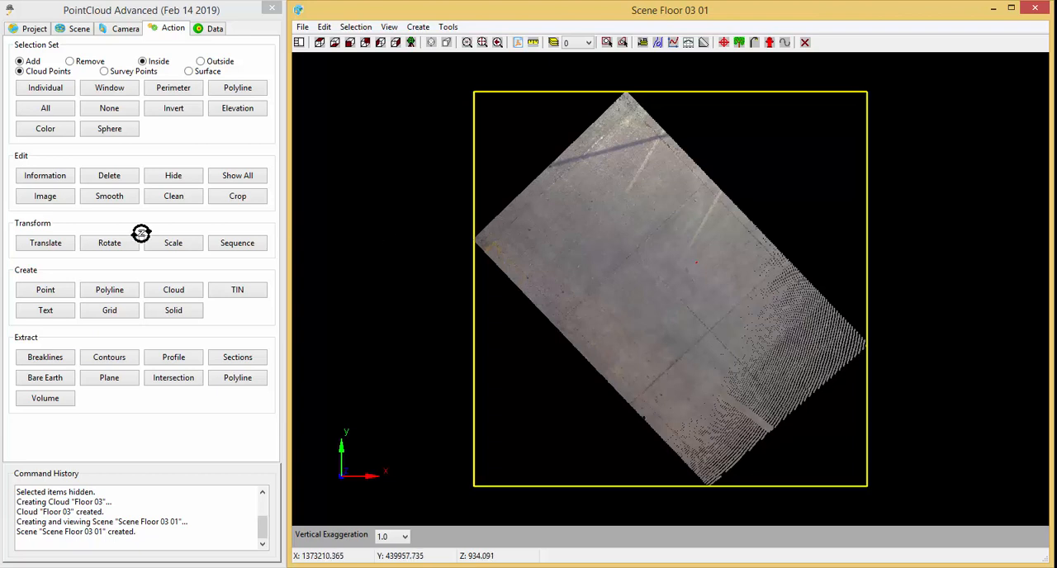
Hide the bounding box through the viewer options of the project settings.
click(109, 312)
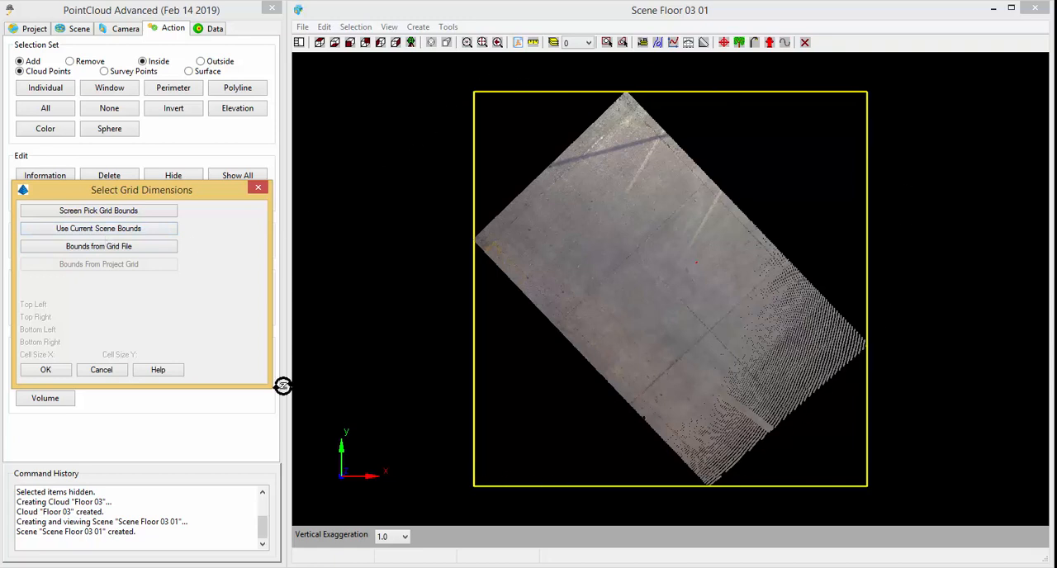
click(105, 373)
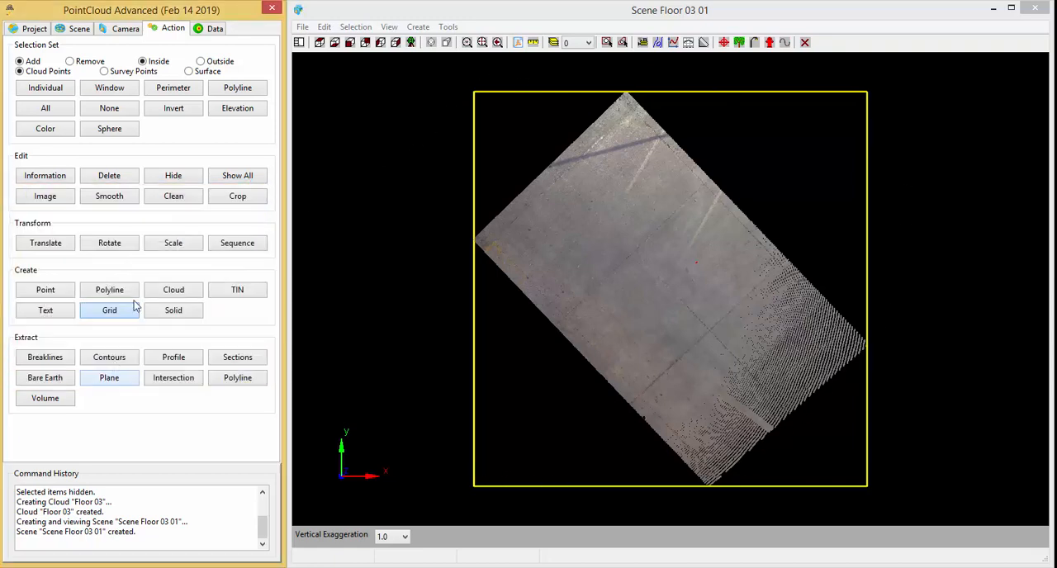
click(34, 27)
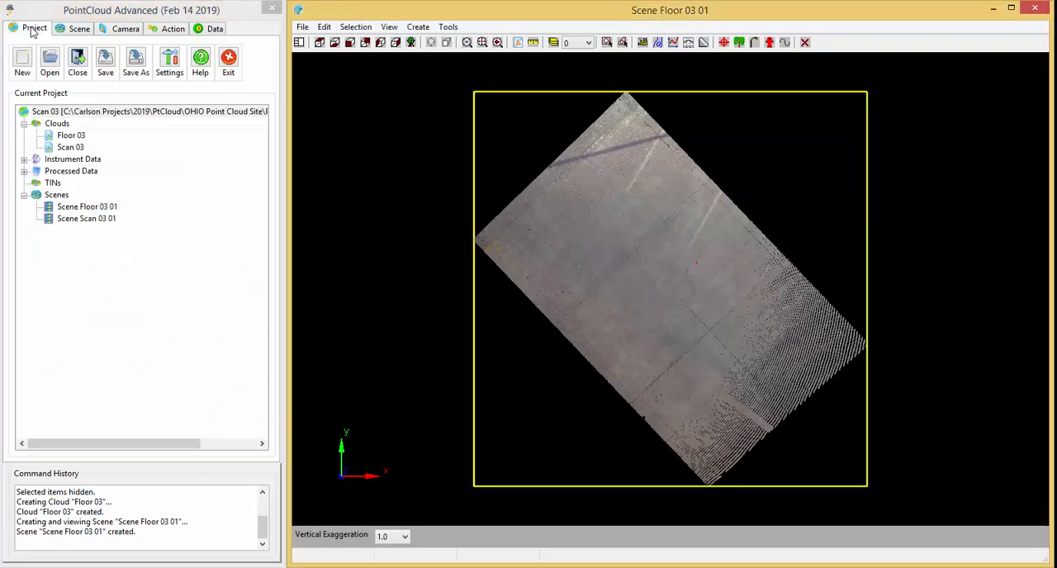
click(169, 62)
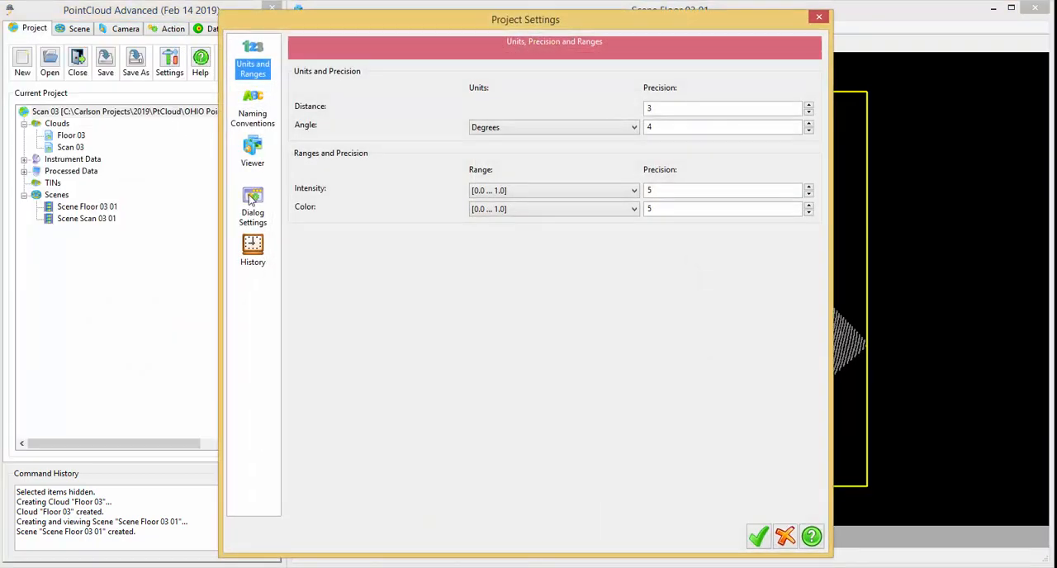
click(263, 155)
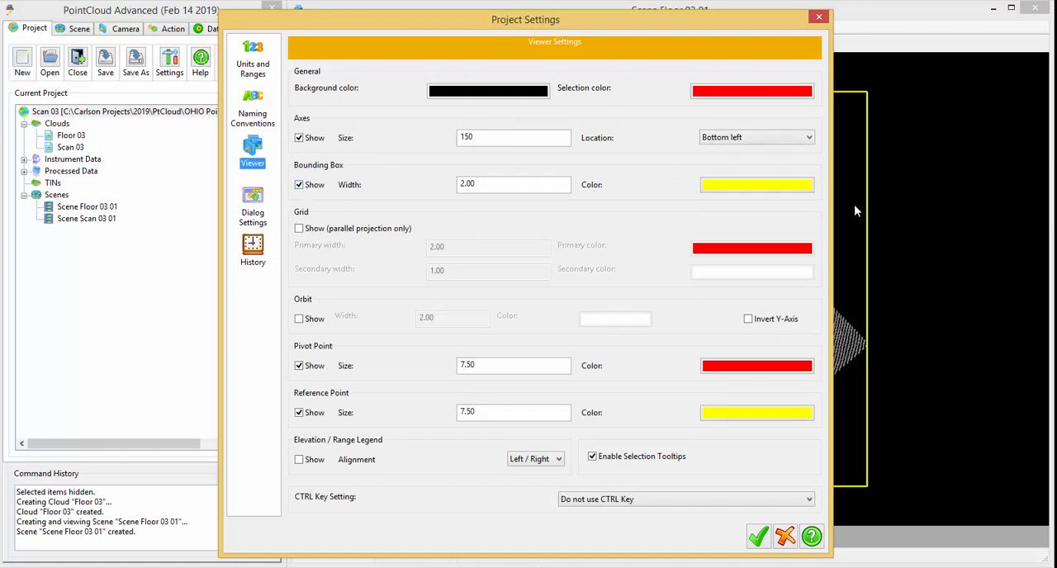
click(299, 186)
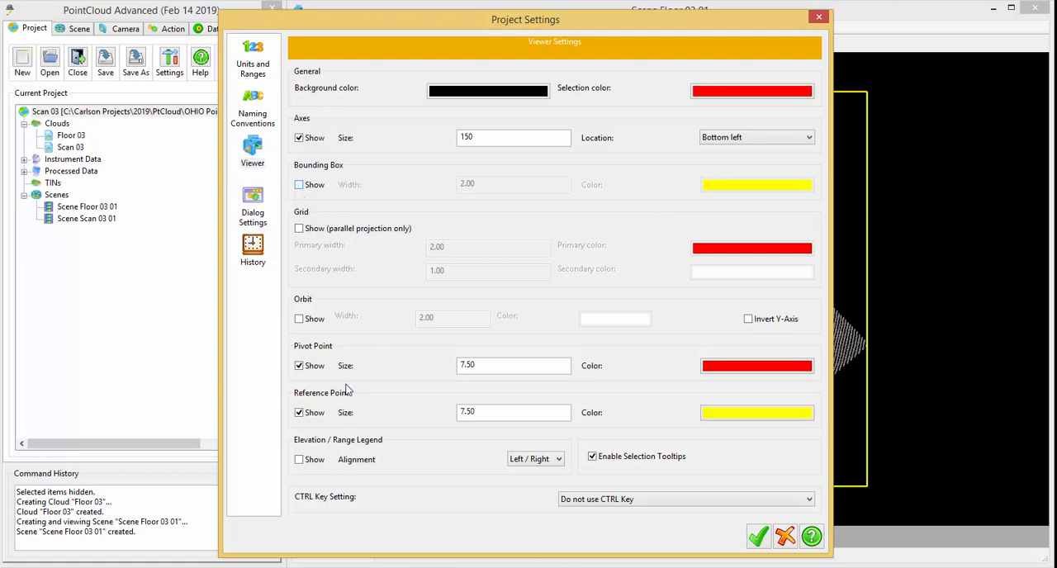
click(758, 538)
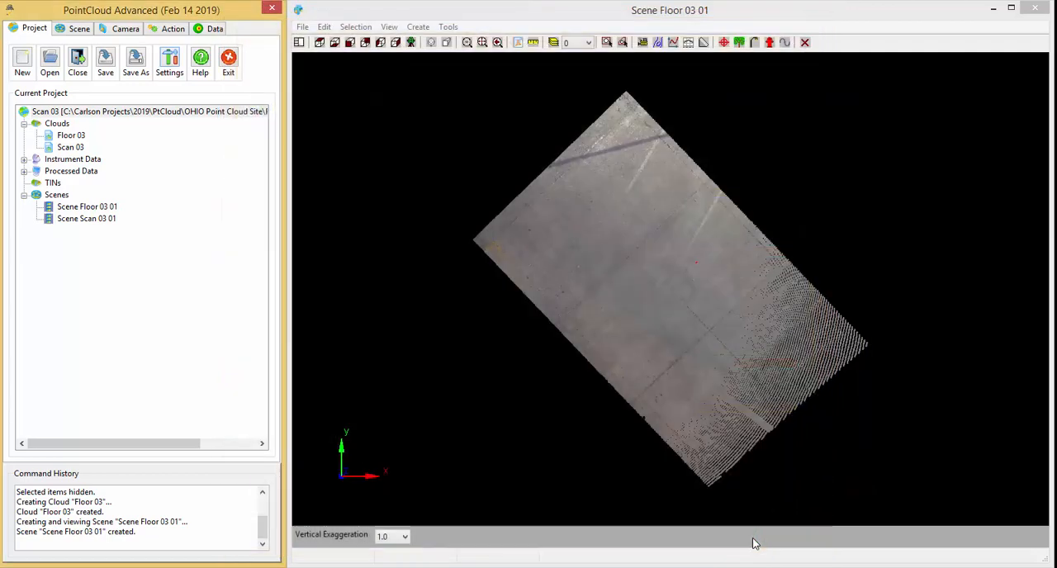
Show the bounding box again through the viewer options of the project settings.
click(170, 66)
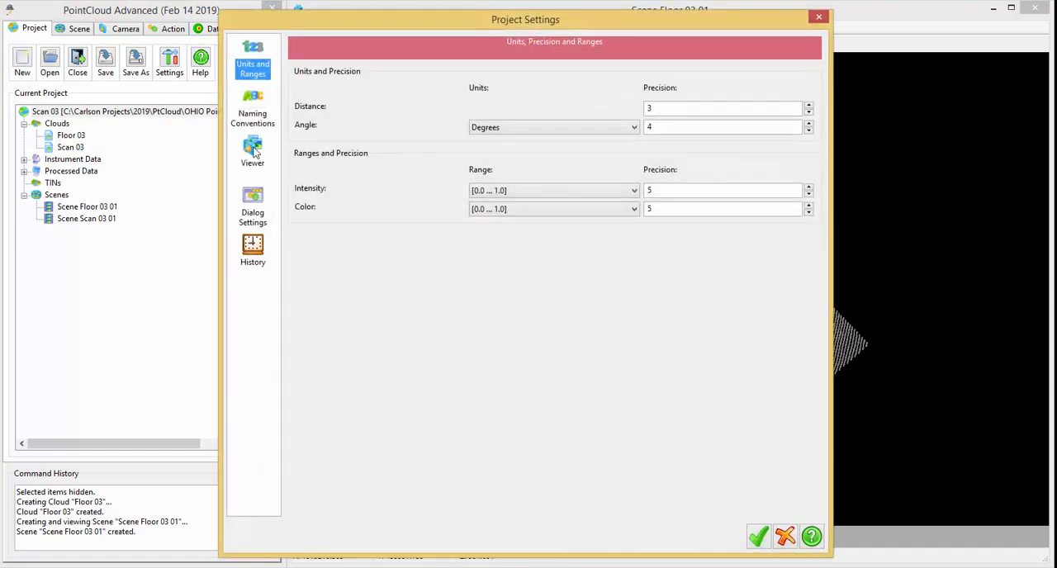
click(252, 151)
click(301, 187)
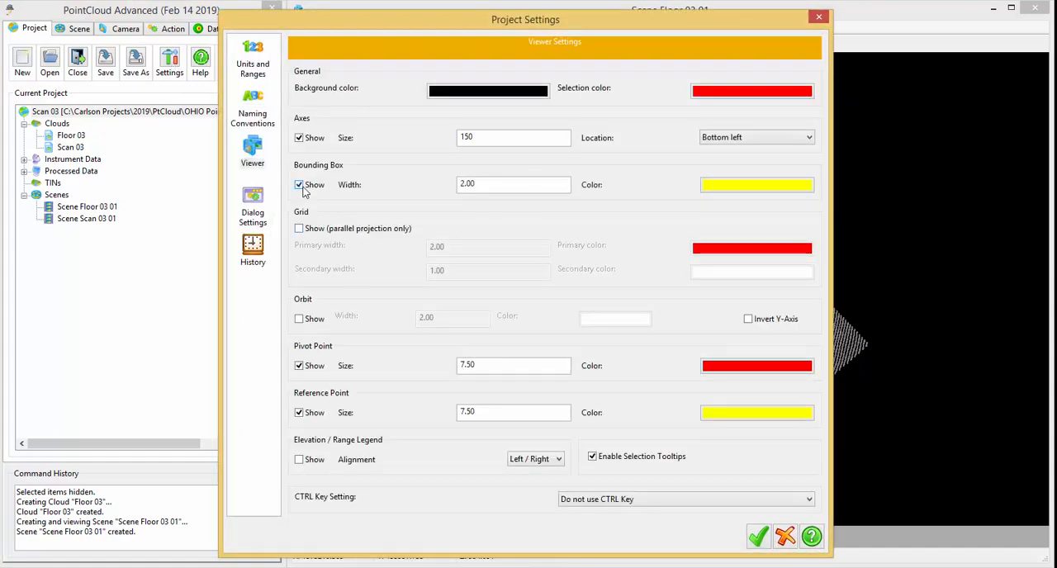
click(759, 537)
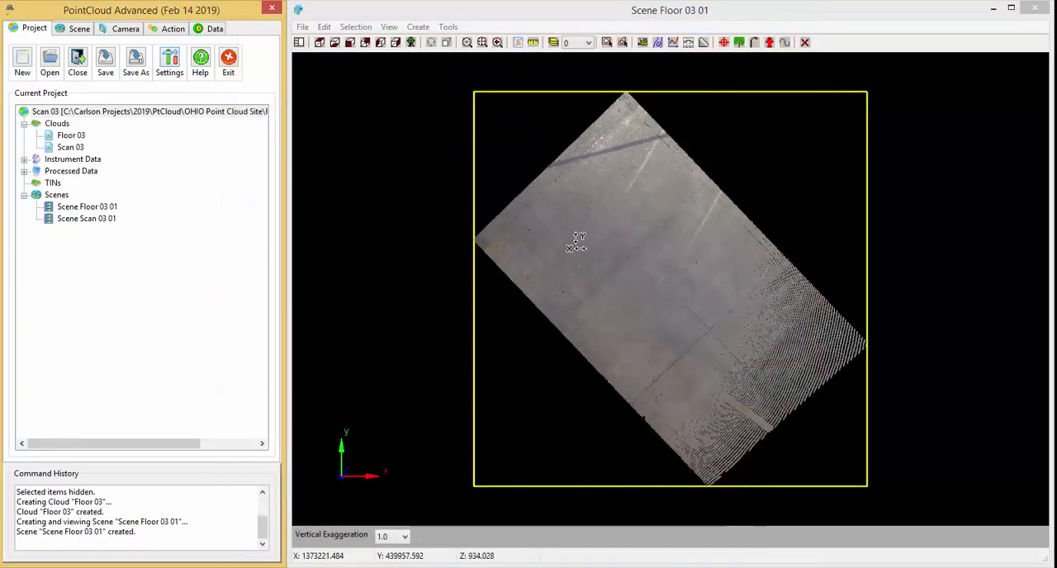
Start creating a grid that uses the current scene bounds as its dimensions.
click(163, 33)
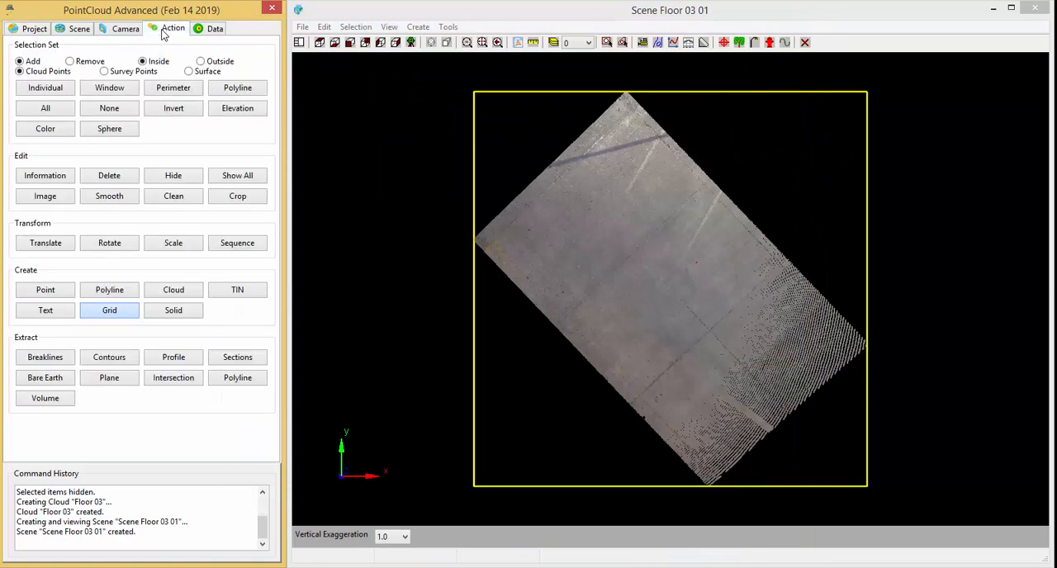
click(108, 313)
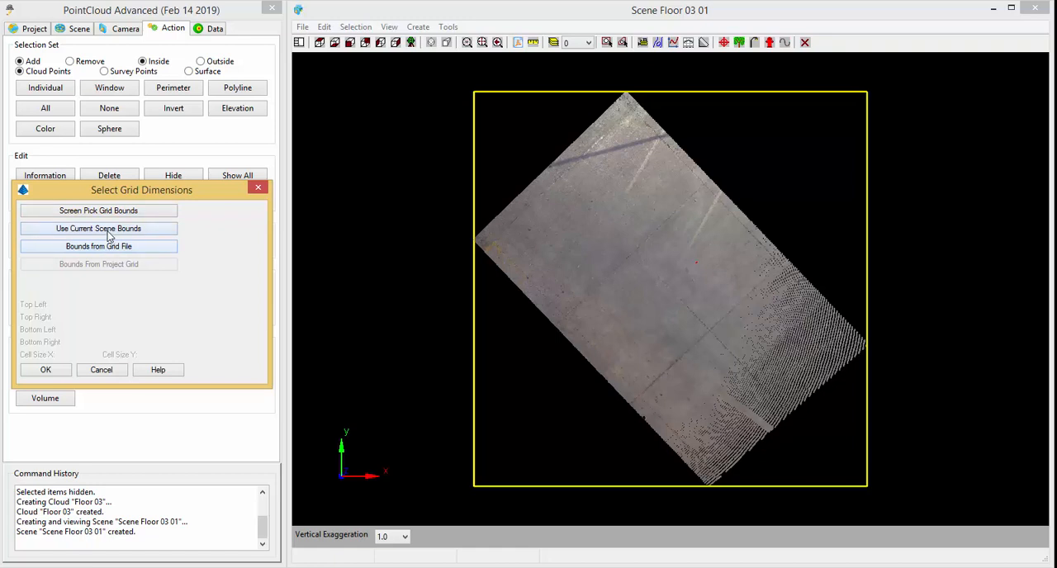
click(108, 237)
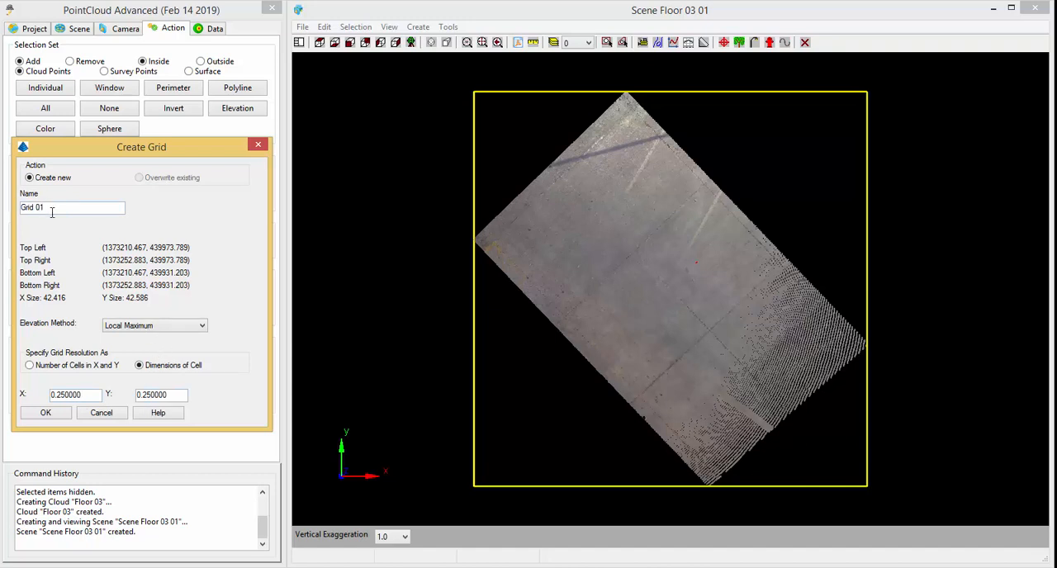
Create a new grid named Floor 03 using the Local Maximum elevation method and cell dimensions of 0.25 by 0.25.
drag(46, 207, 1, 207)
text(Floor 03)
click(185, 326)
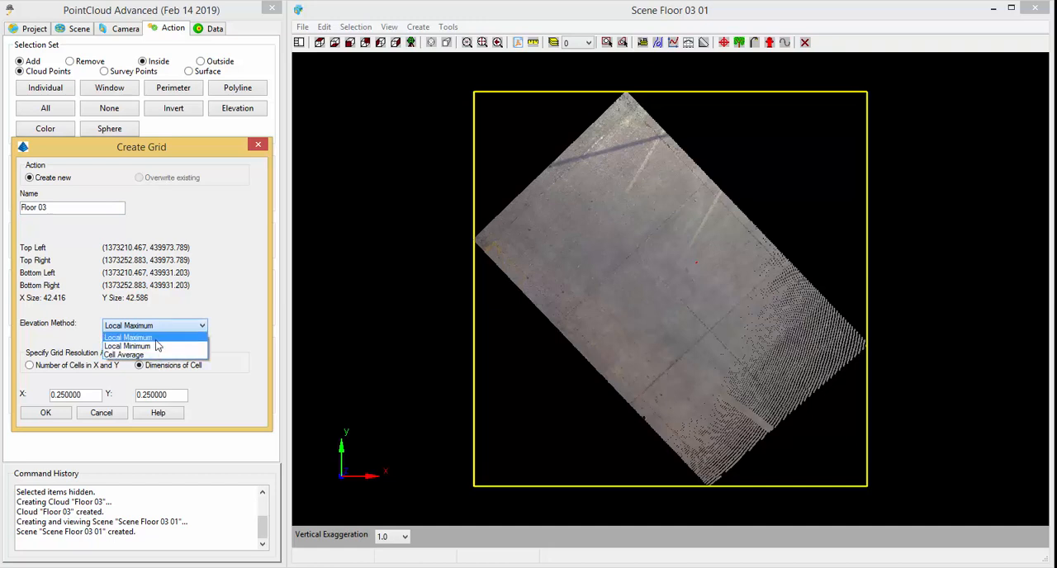
click(157, 338)
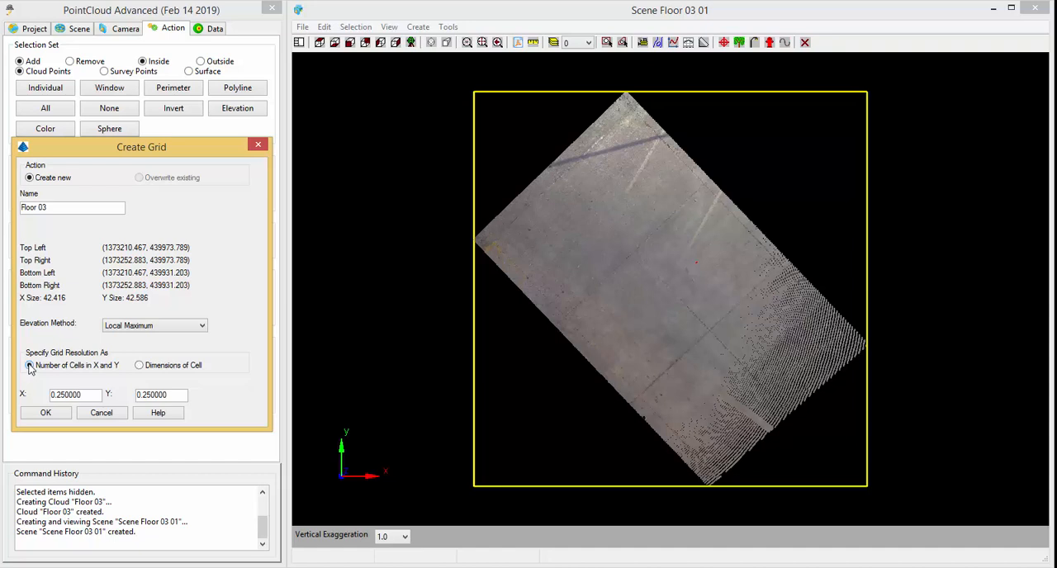
click(139, 365)
click(45, 414)
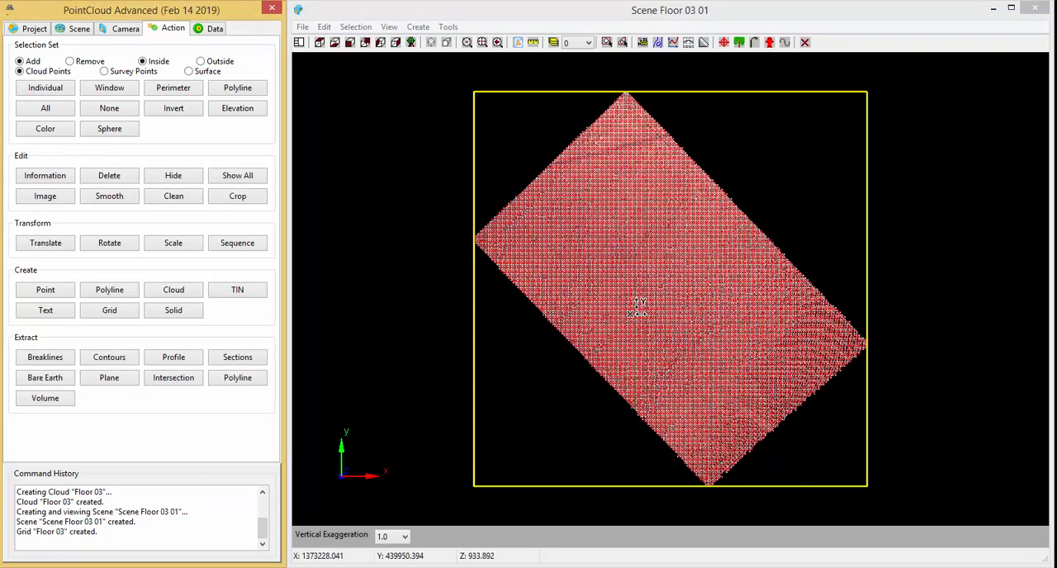
Examine the Floor 03 grid against the pavement points from several angles and up close, ending in a straight top view.
drag(690, 354, 677, 193)
scroll(689, 264, up, 5)
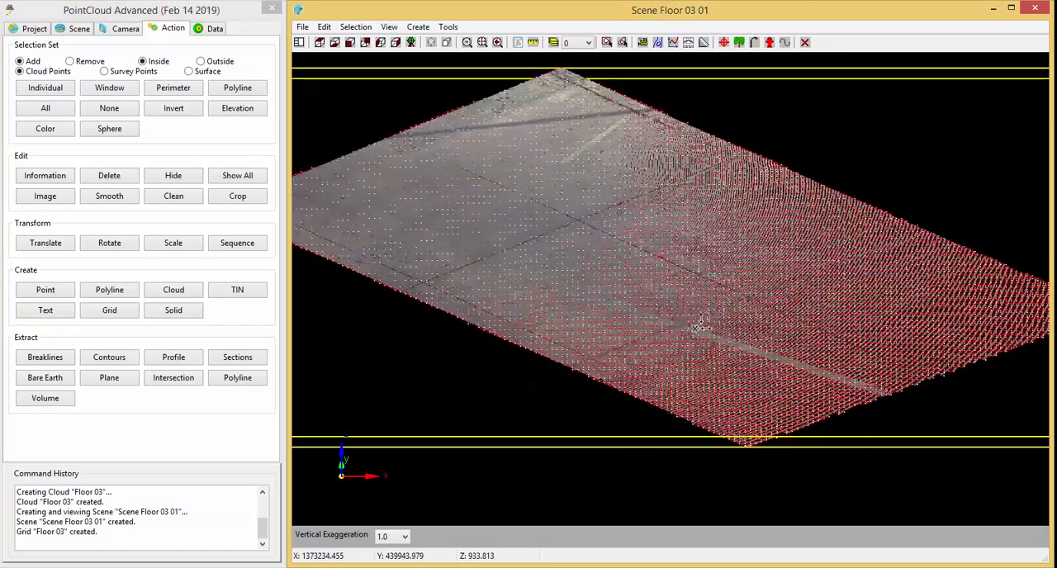
scroll(703, 320, up, 3)
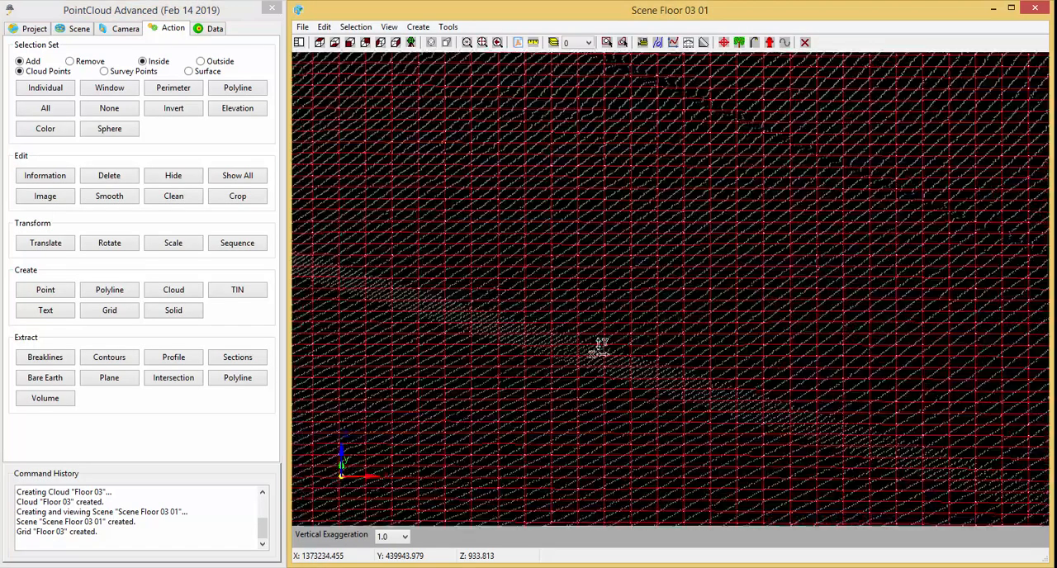
scroll(602, 347, up, 1)
scroll(602, 347, down, 4)
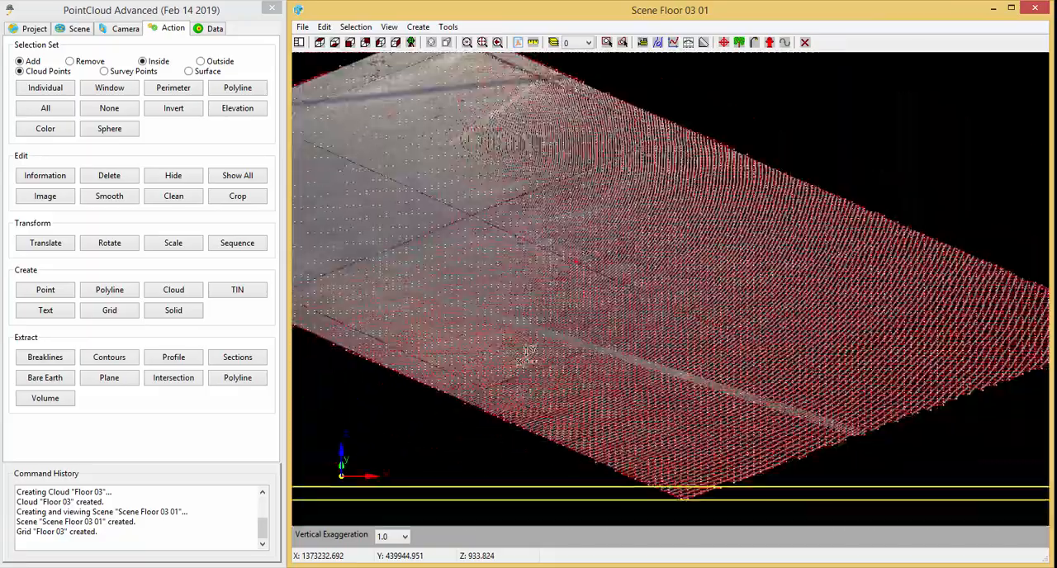
mouse_move(606, 392)
mouse_down()
mouse_move(536, 406)
mouse_move(592, 403)
mouse_up()
right_drag(591, 403, 594, 402)
middle_drag(595, 402, 678, 344)
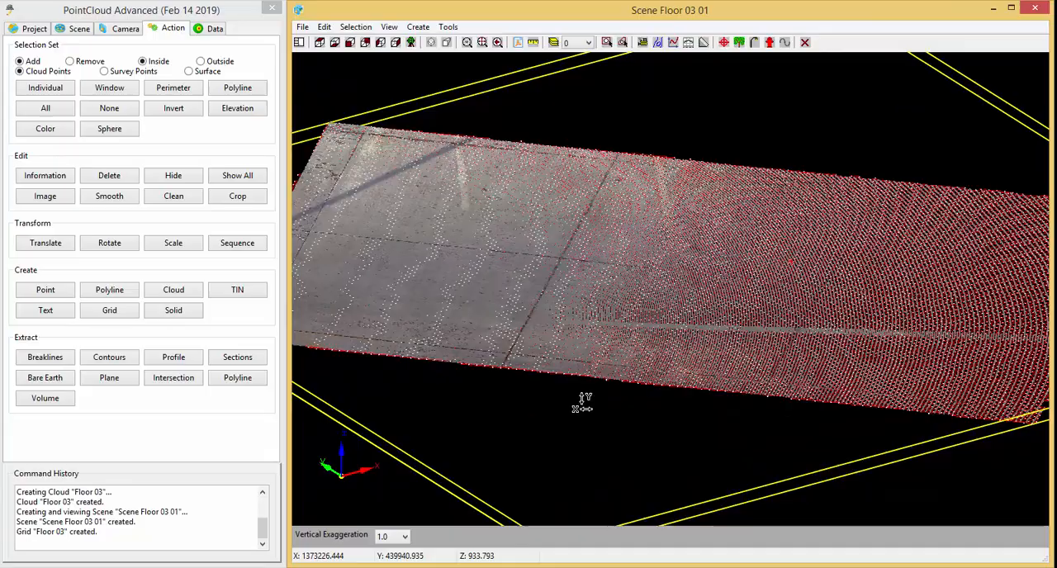
drag(582, 402, 671, 469)
drag(906, 519, 635, 415)
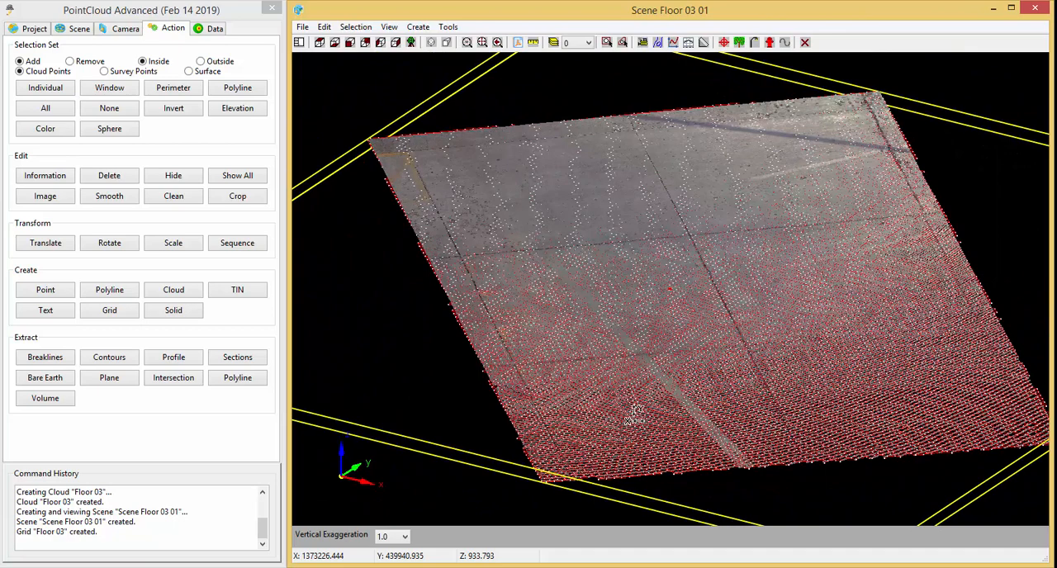
click(320, 43)
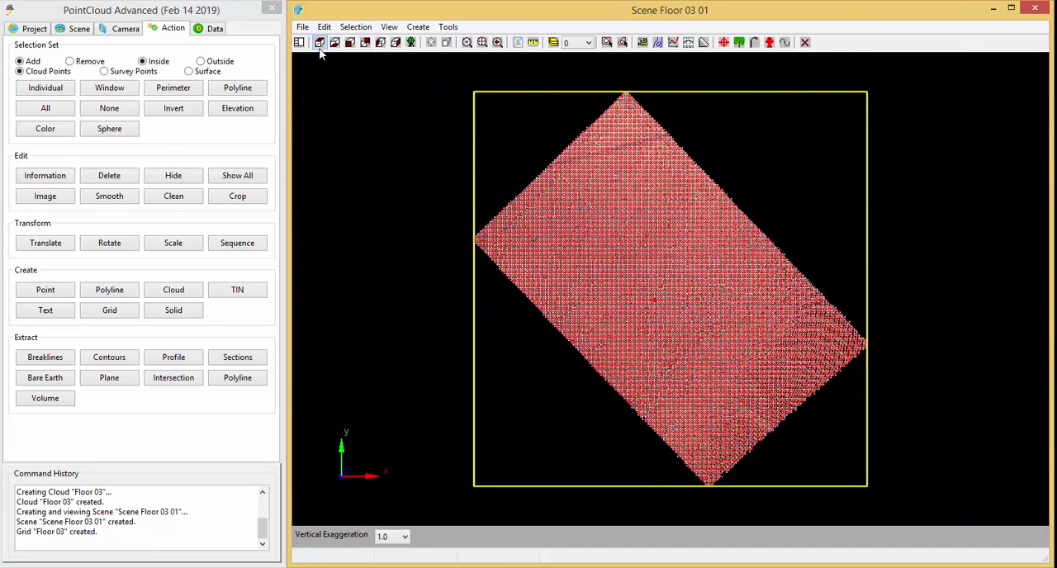
Close the Floor 03 scene and save the Scan 03 project.
click(1034, 10)
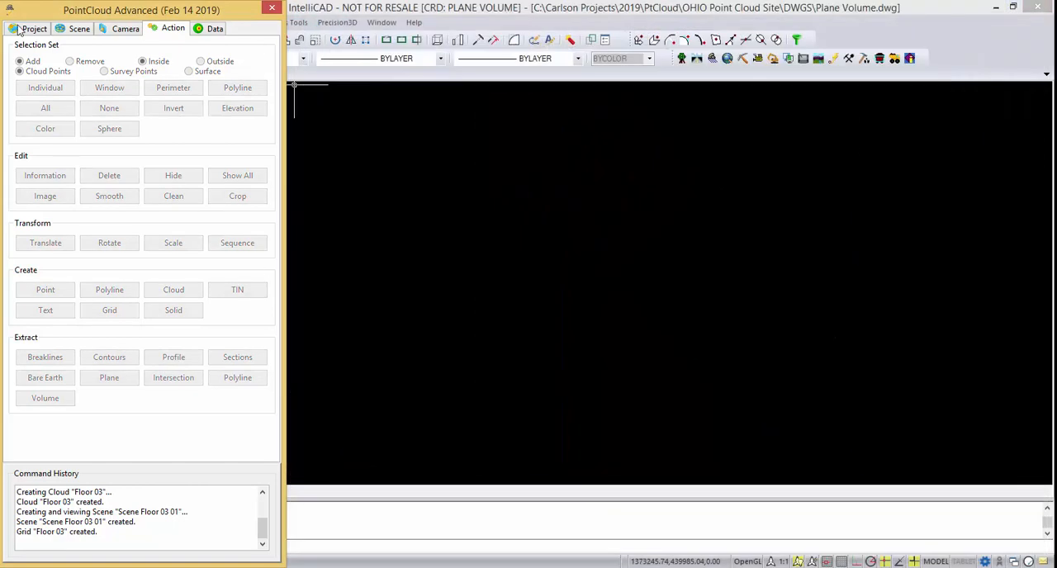
click(24, 31)
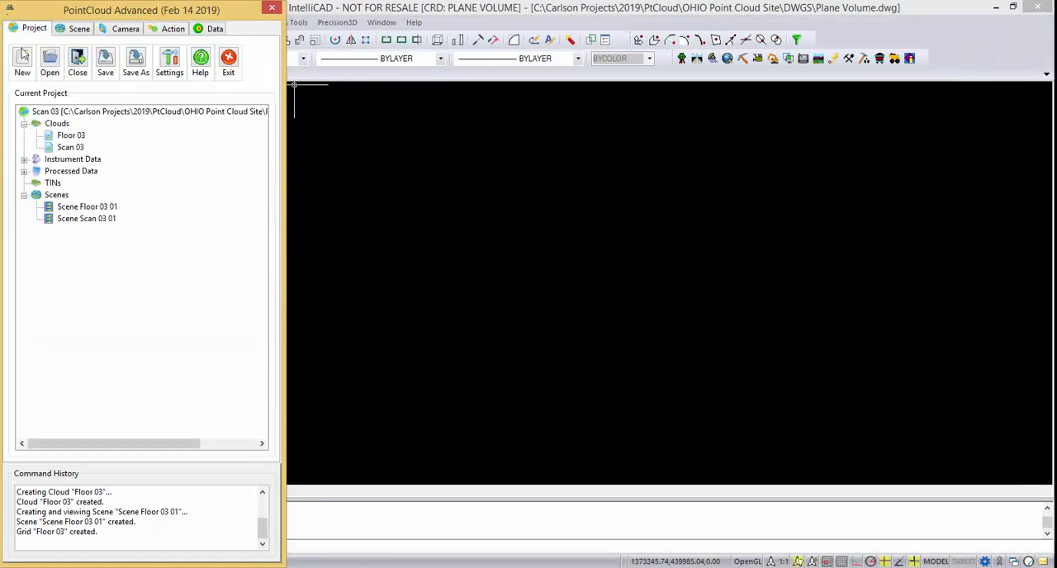
click(105, 60)
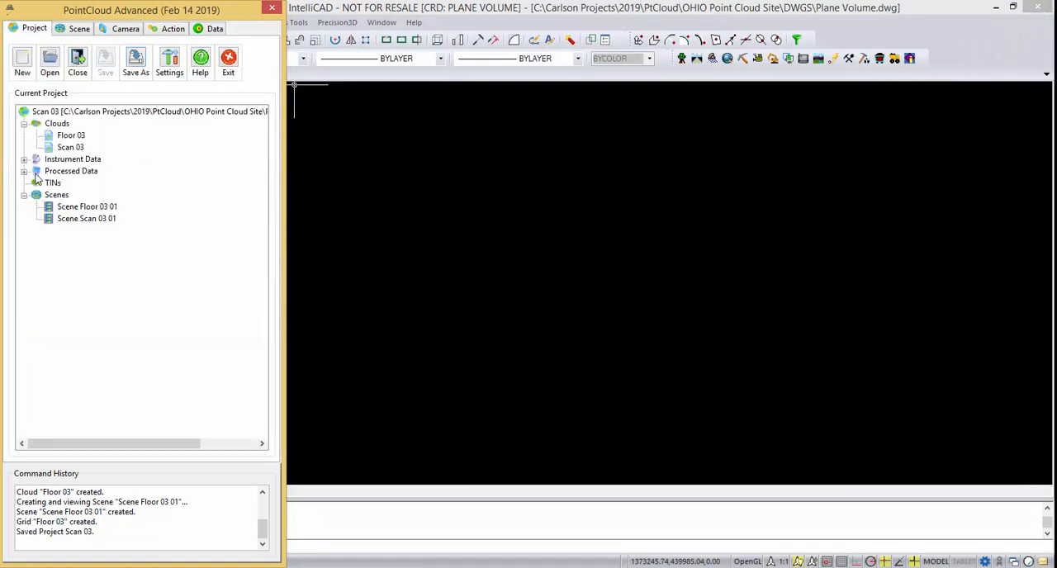
Export the Floor 03 grid from the processed data to the SURFACES folder as a grd file named Floor 03.
click(24, 172)
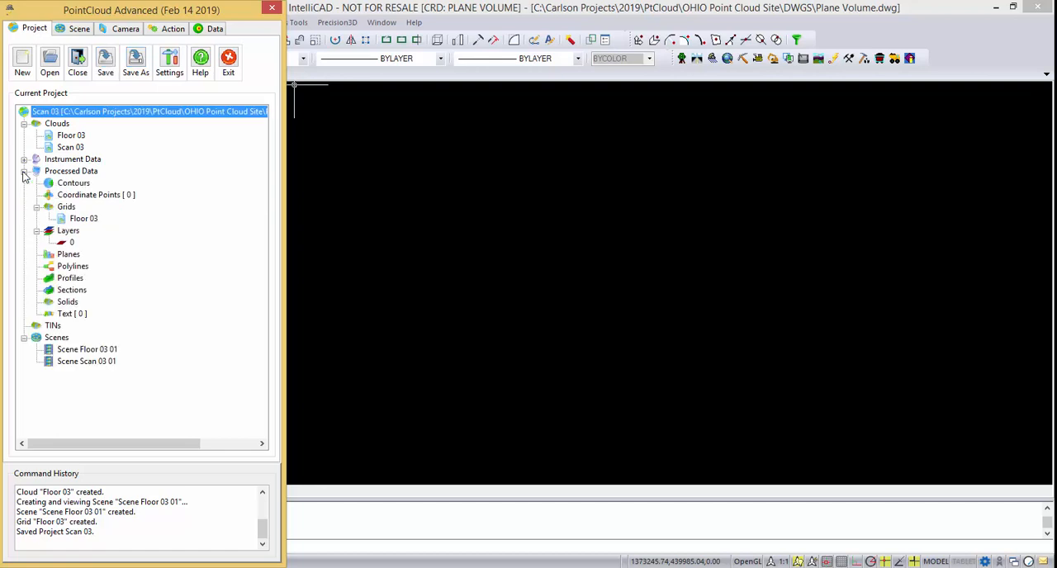
right_click(81, 220)
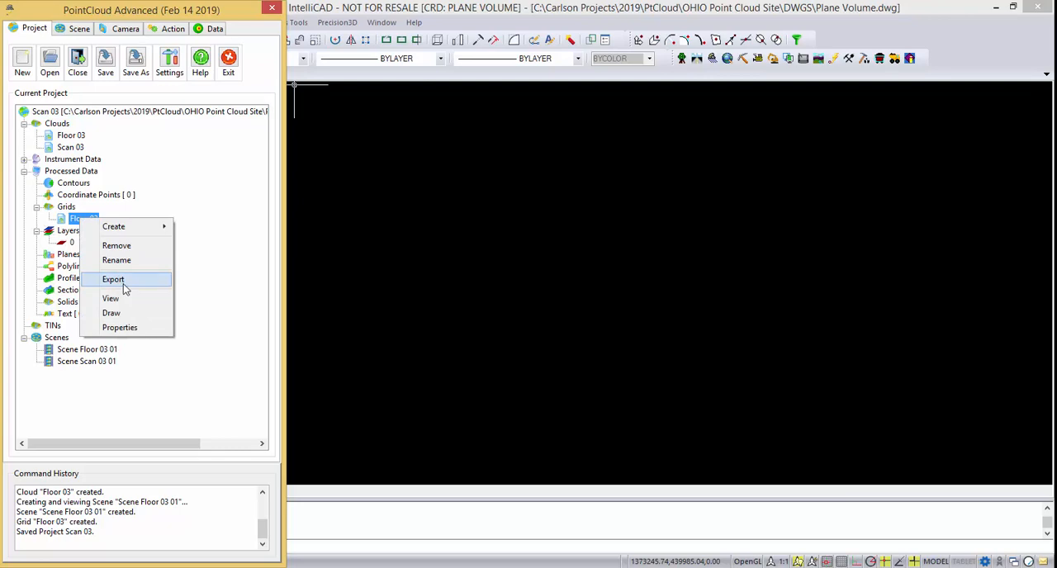
click(116, 280)
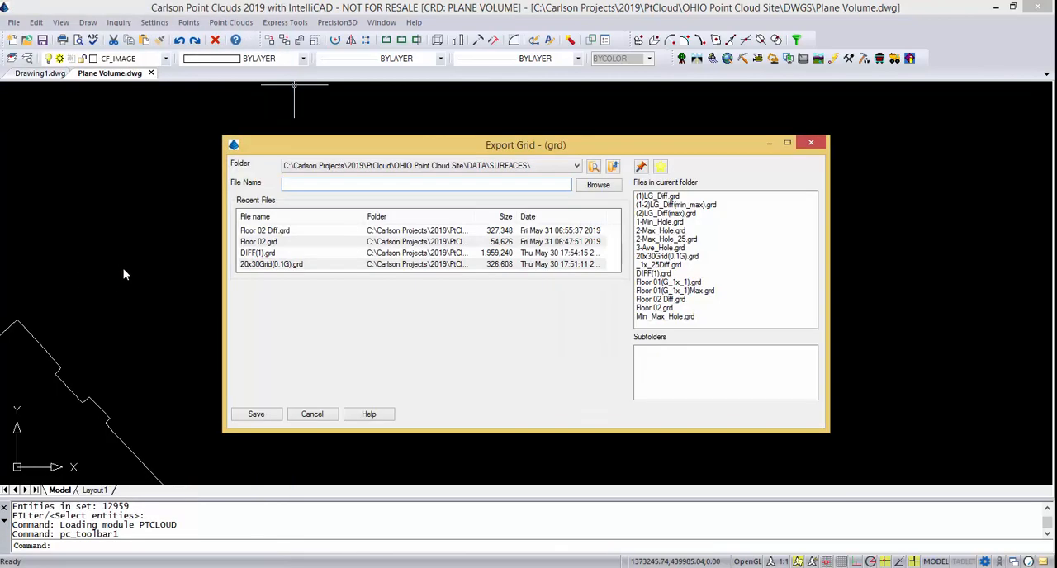
text(Floor 03)
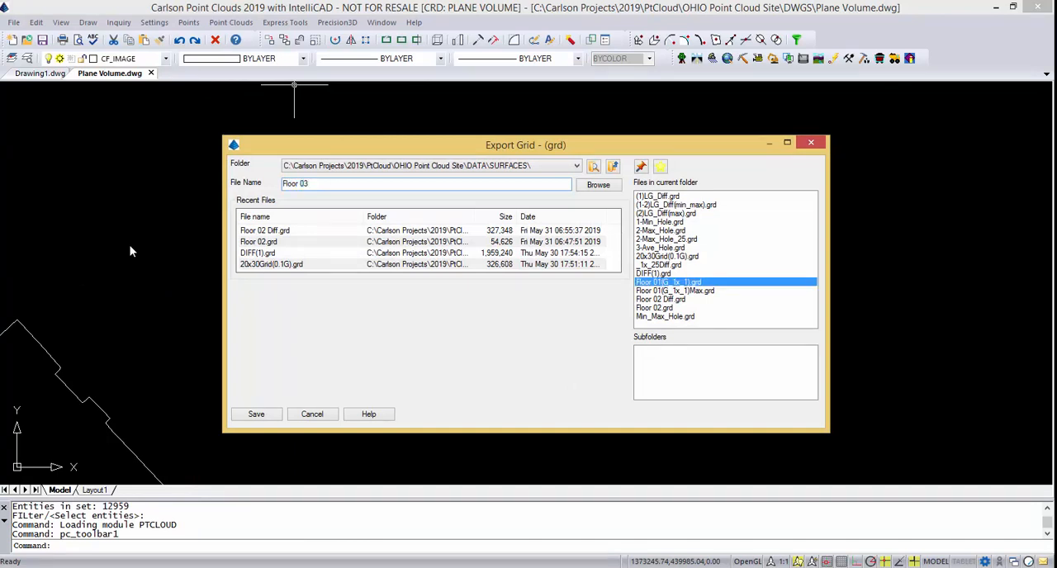
click(255, 415)
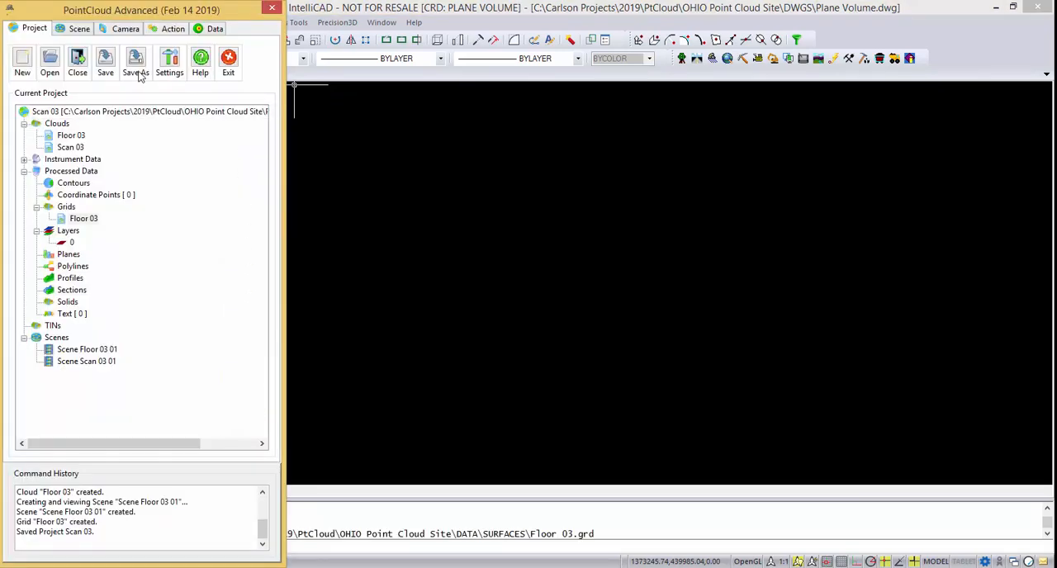
Save the project again, exit PointCloud Advanced and switch to the Carlson Civil module.
click(106, 63)
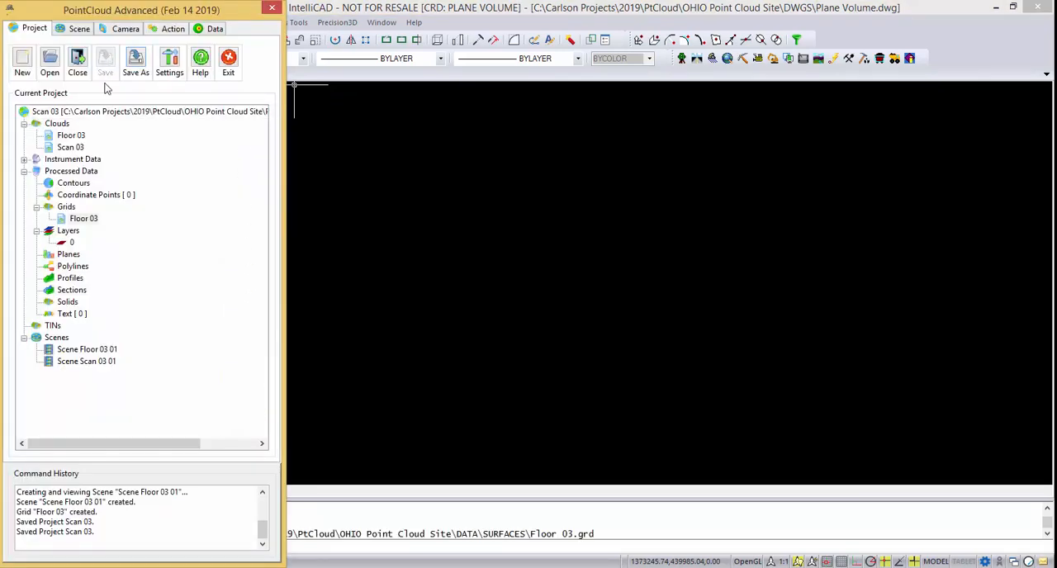
click(232, 66)
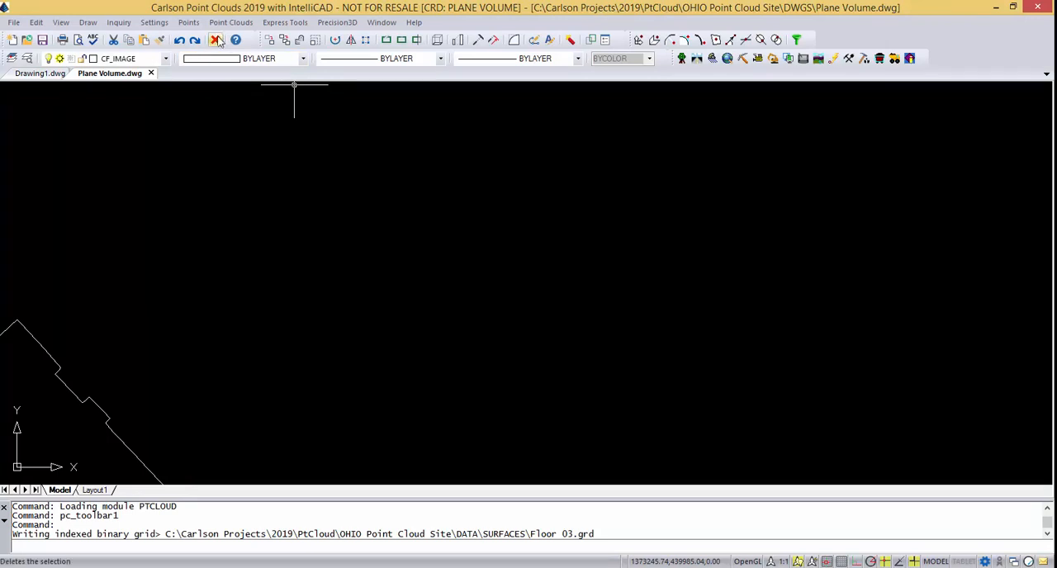
click(683, 58)
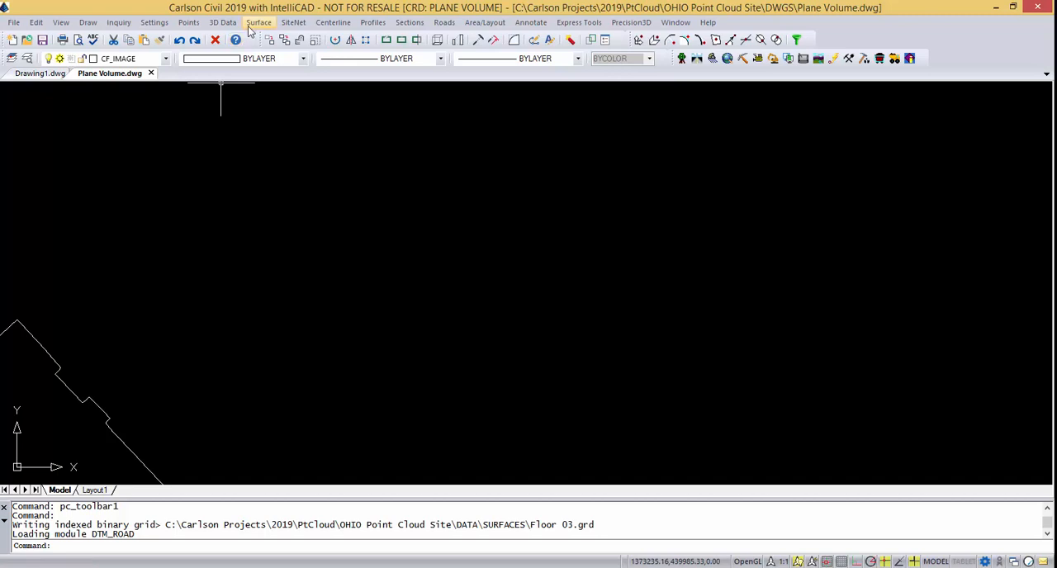
Start One Grid Surface Volumes without inclusion or exclusion perimeters and load Floor 03.grd as the grid file.
click(251, 29)
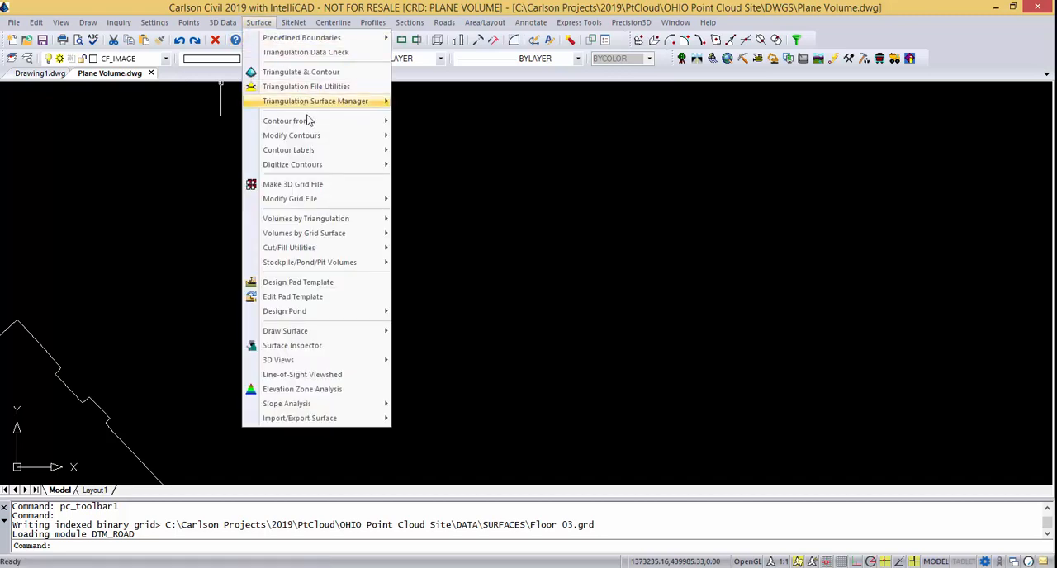
mouse_move(320, 235)
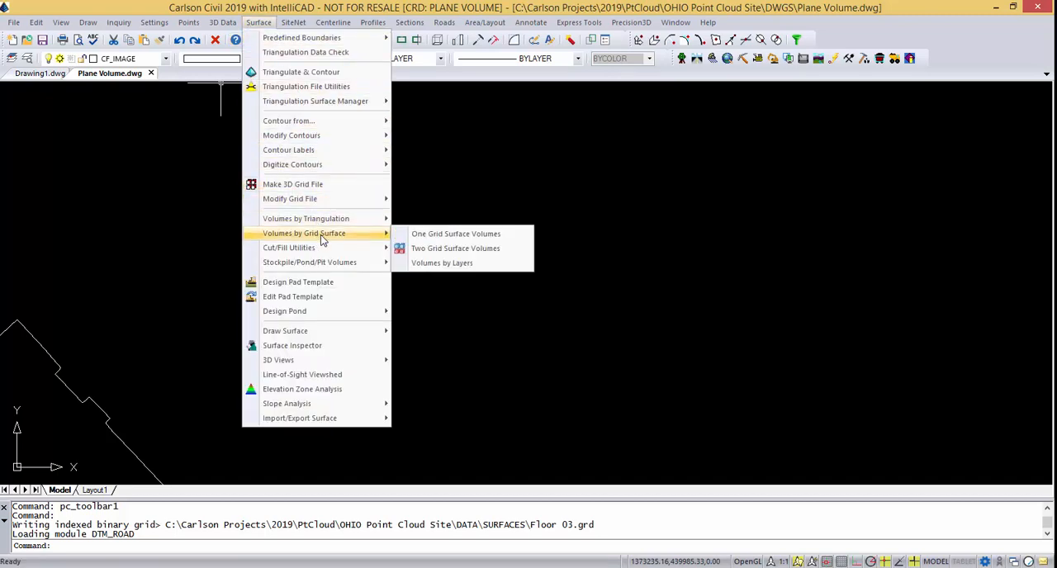
click(480, 236)
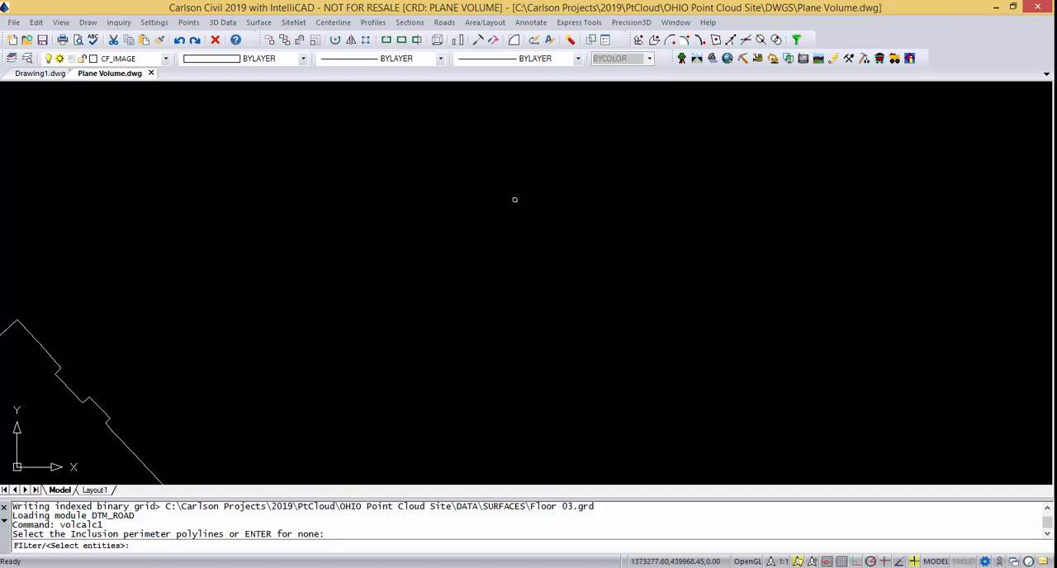
key(Return)
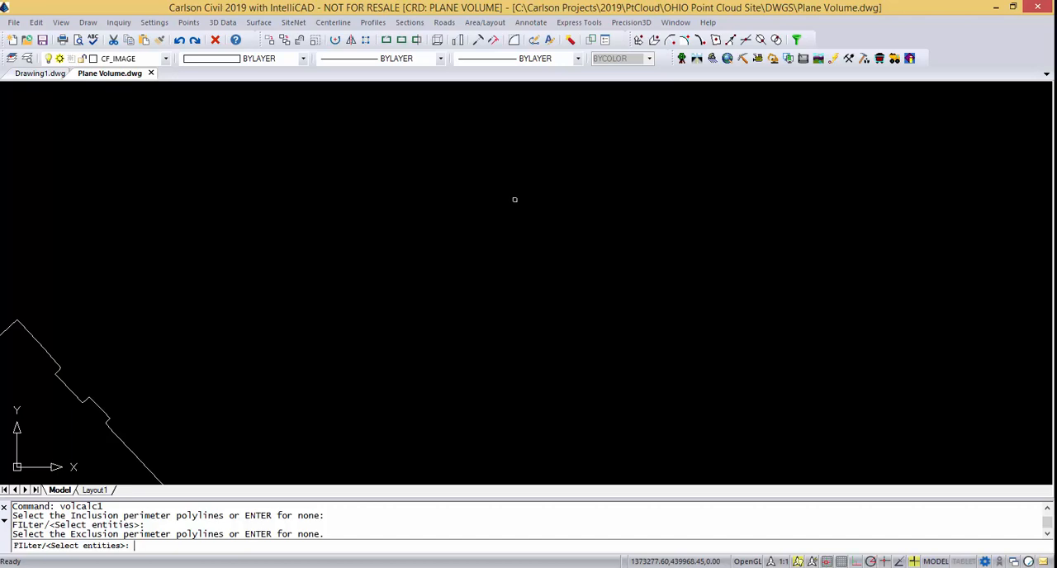
key(Return)
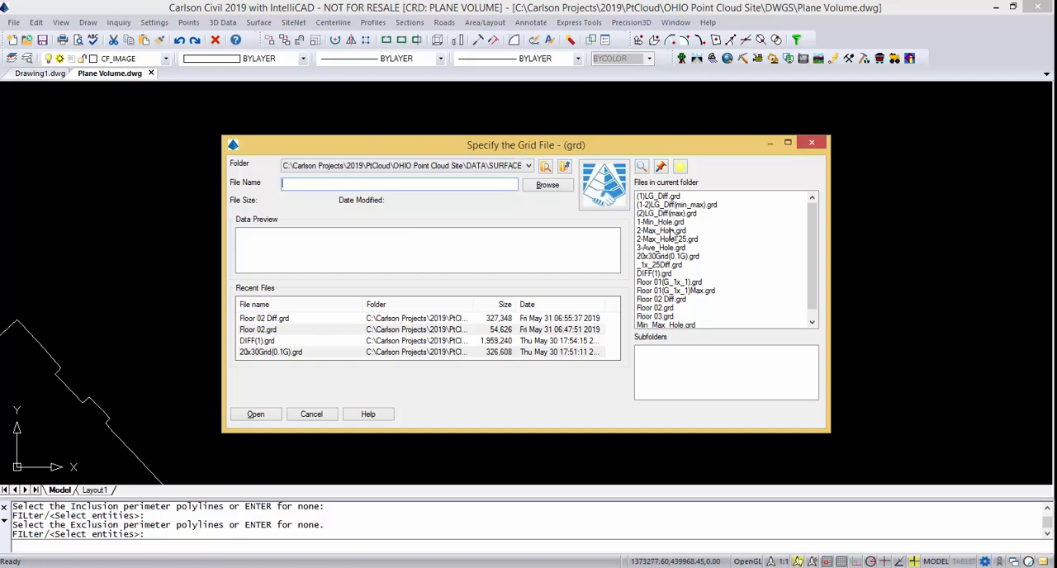
click(661, 317)
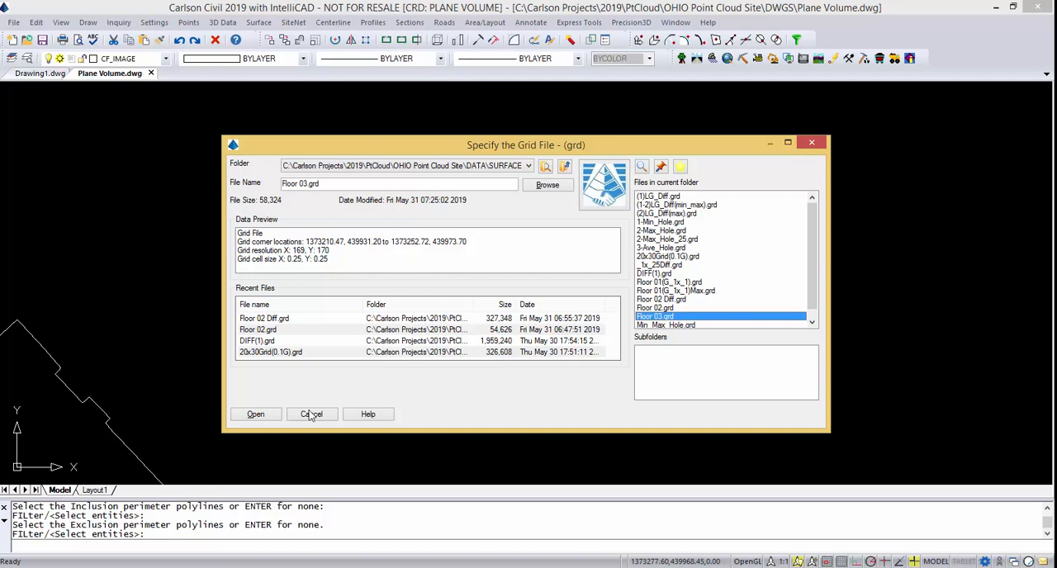
click(256, 414)
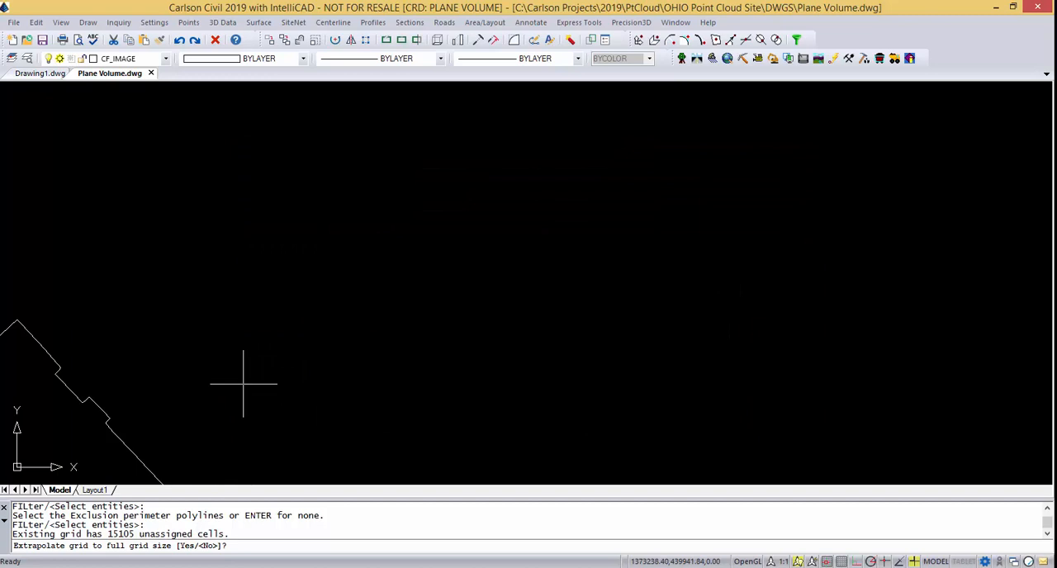
Calculate volumes against reference elevation 934 without extrapolation, including a difference grid, contours, cell depths, a cut/fill color map and elevation zone volumes.
key(Return)
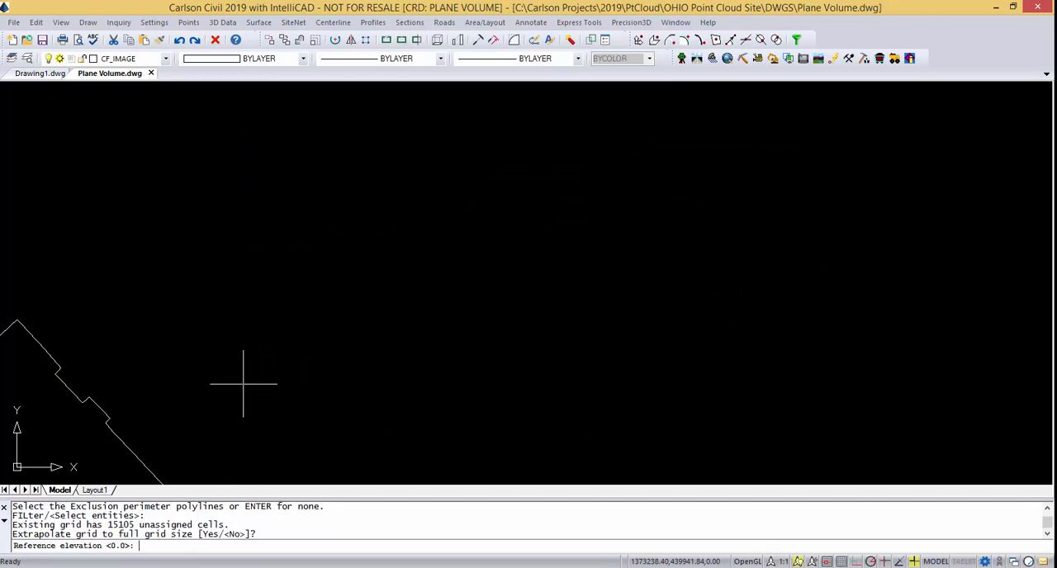
text(934)
key(Return)
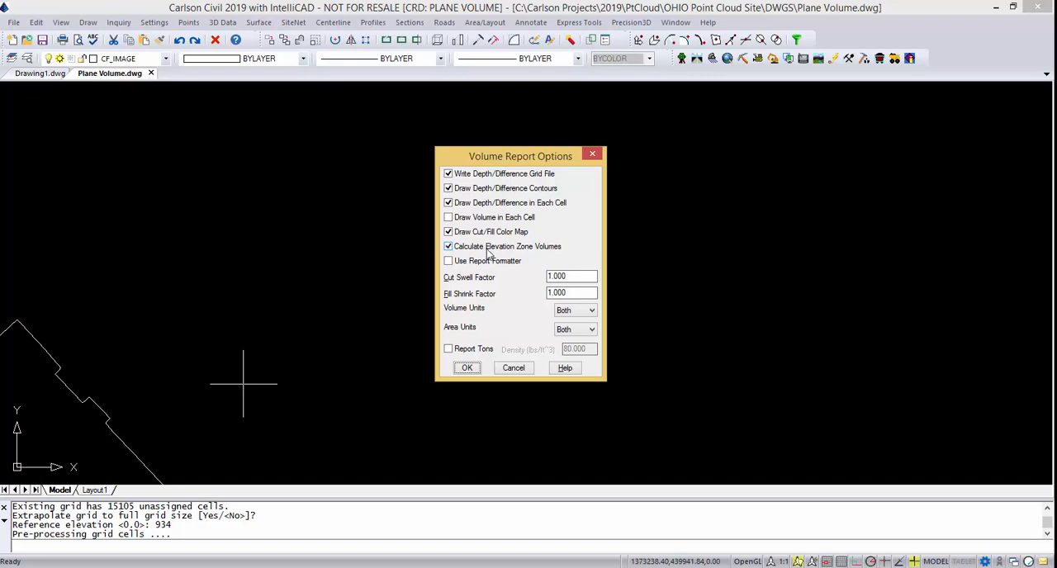
click(464, 369)
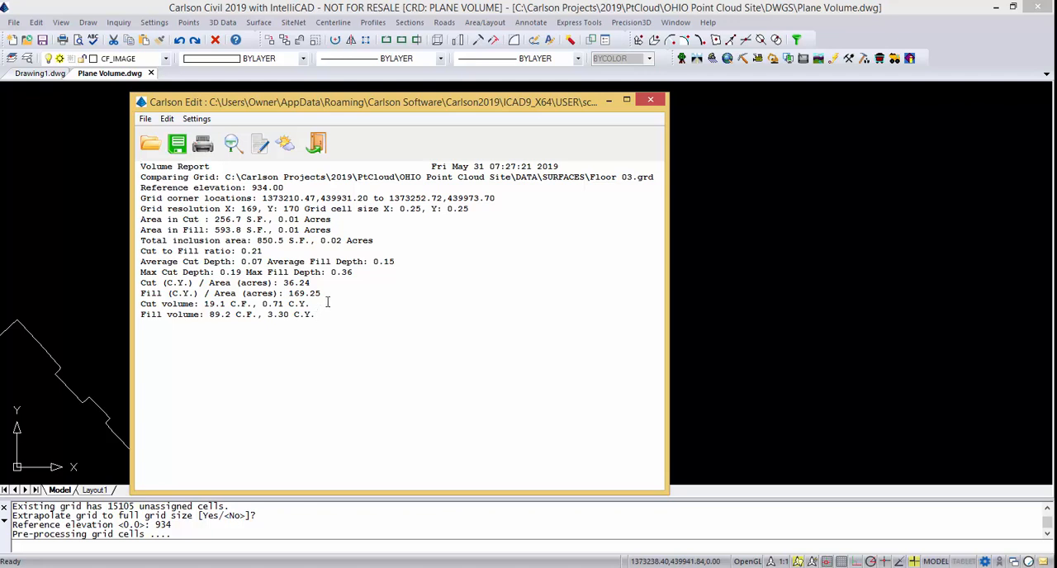
Place the volume report northeast of the floor outline as MText, height 1.00 on layer REPORT_TXT, and close the report.
click(259, 147)
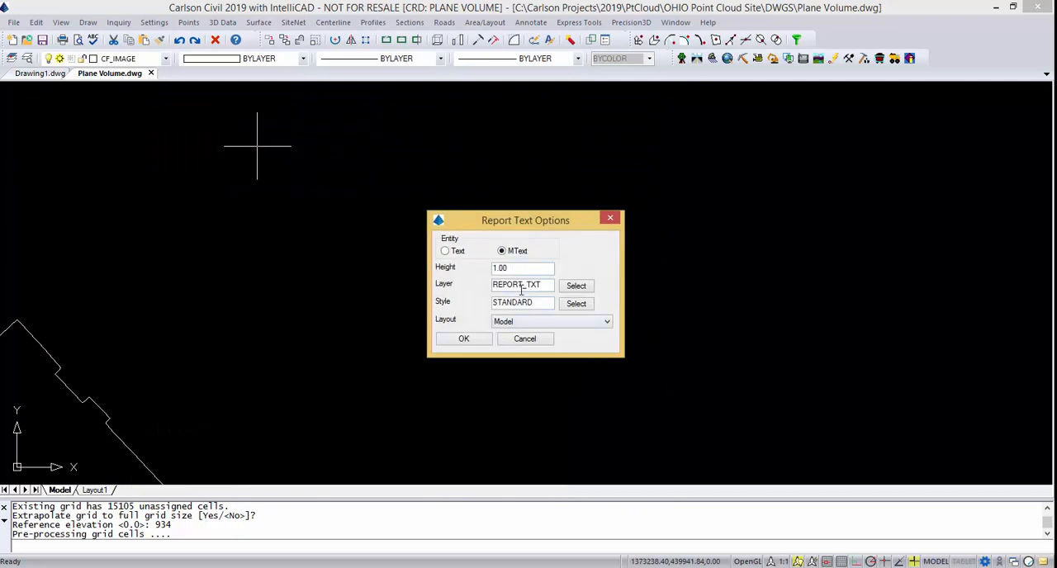
click(465, 339)
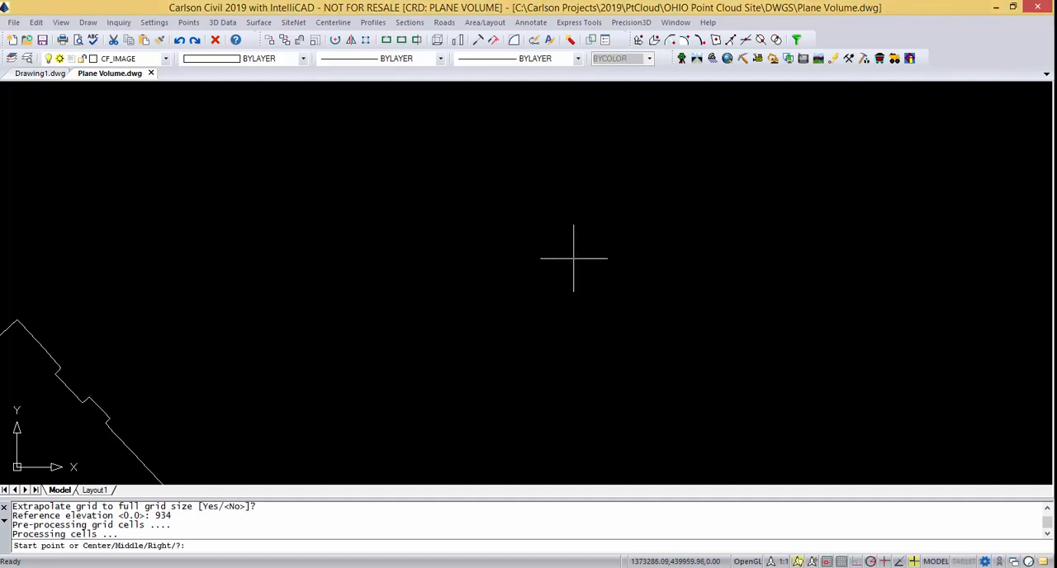
key(Escape)
key(Escape)
scroll(675, 264, down, 4)
click(672, 263)
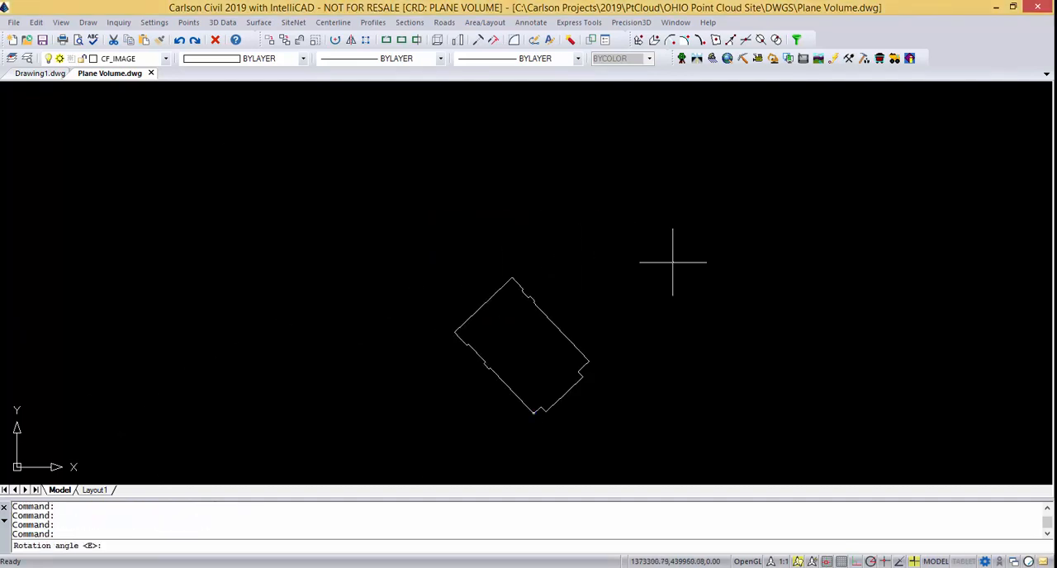
key(Return)
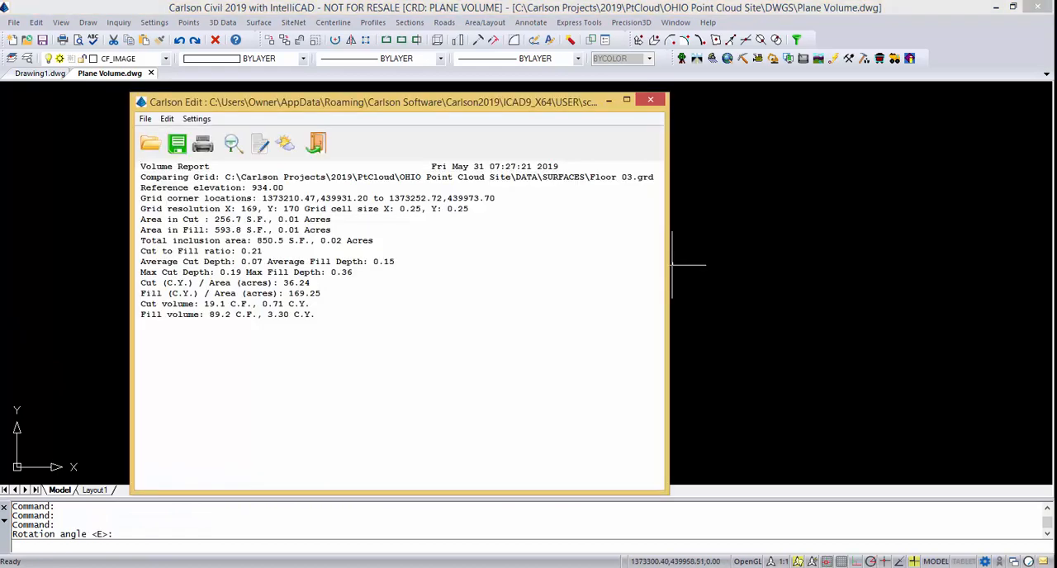
click(318, 146)
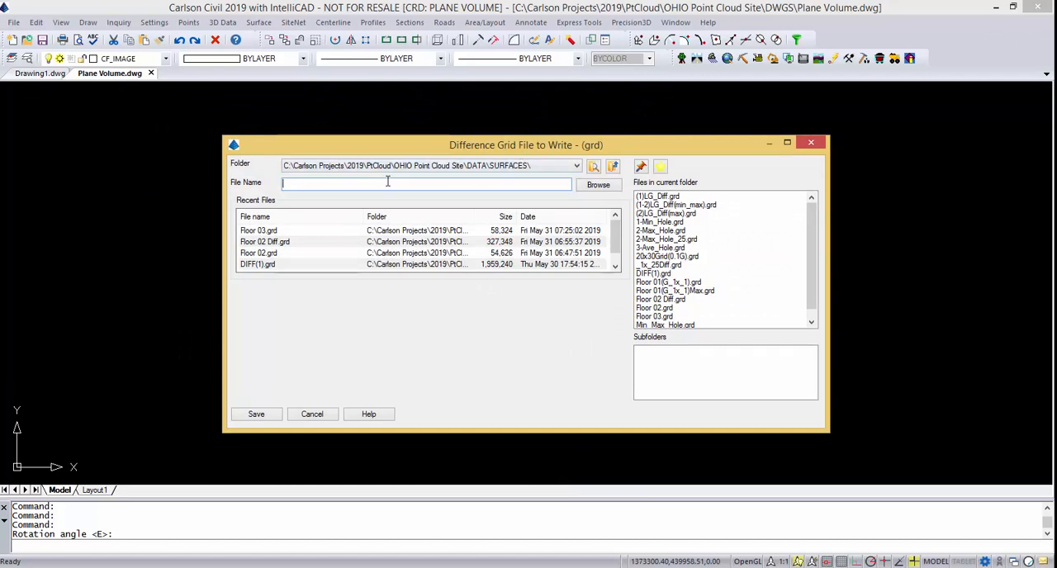
Save the difference grid in the SURFACES folder as Floor 03 Diff.
text(Floor 03 D)
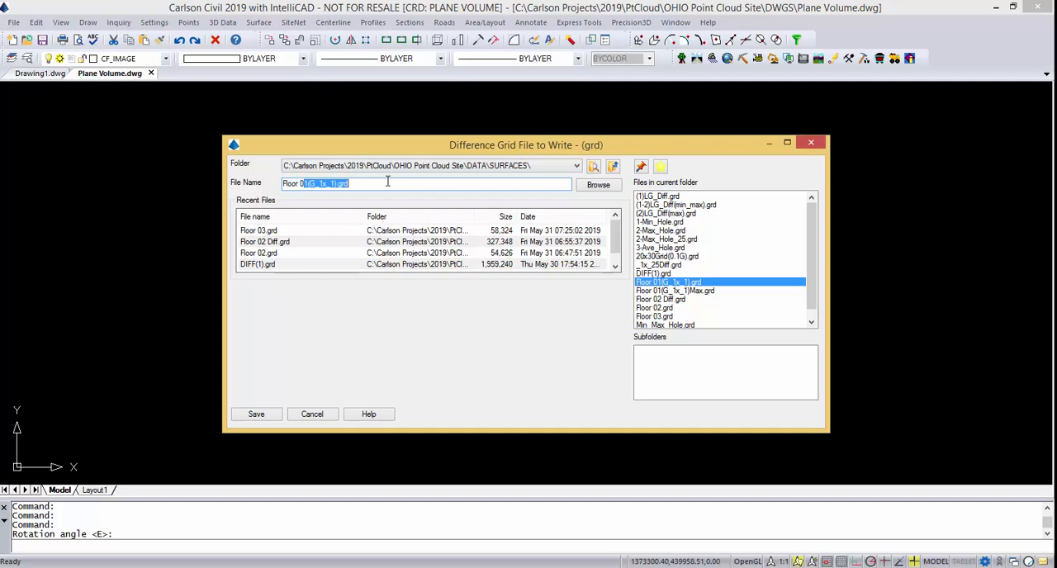
text(iff)
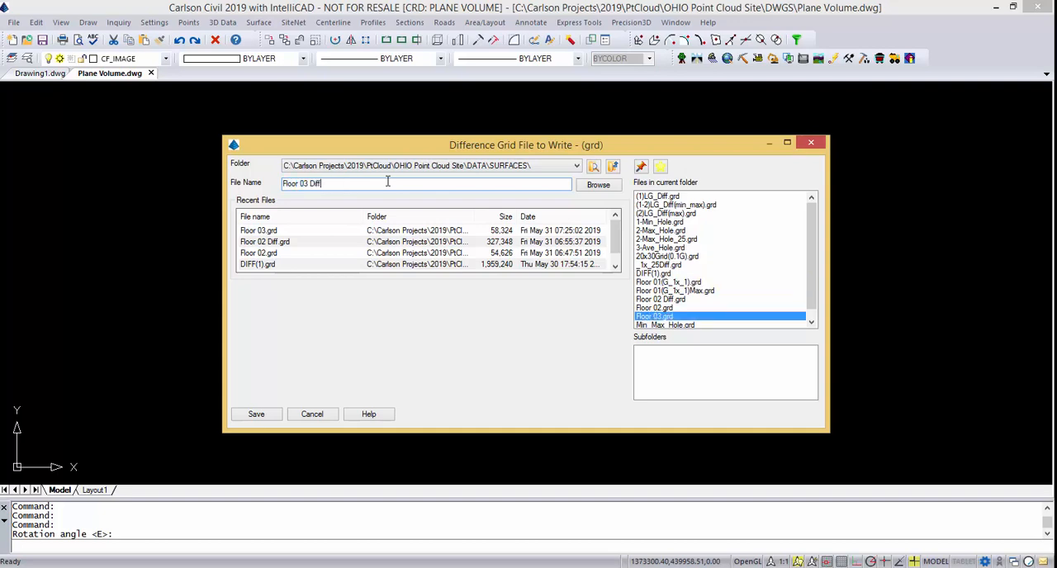
click(259, 414)
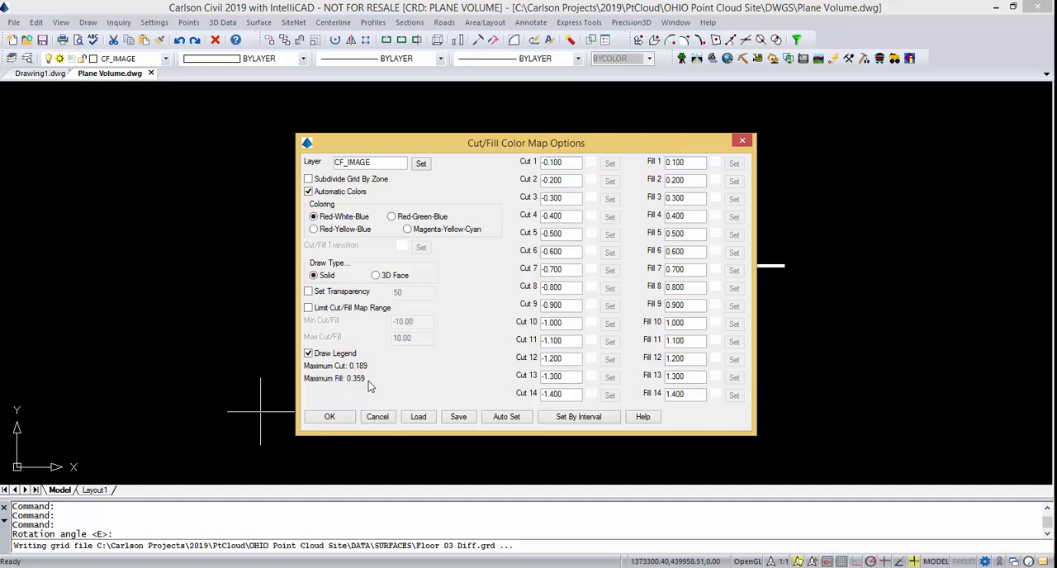
Set the cut/fill color map zones by a 0.1 interval and draw the solid red-white-blue map with a legend on layer CF_IMAGE.
click(579, 417)
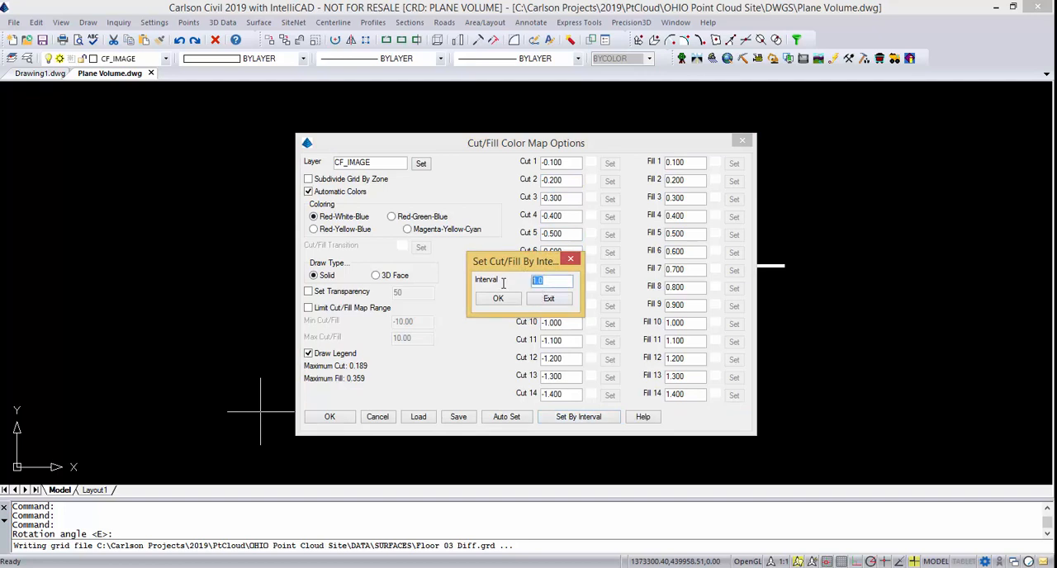
text(0.1)
click(495, 299)
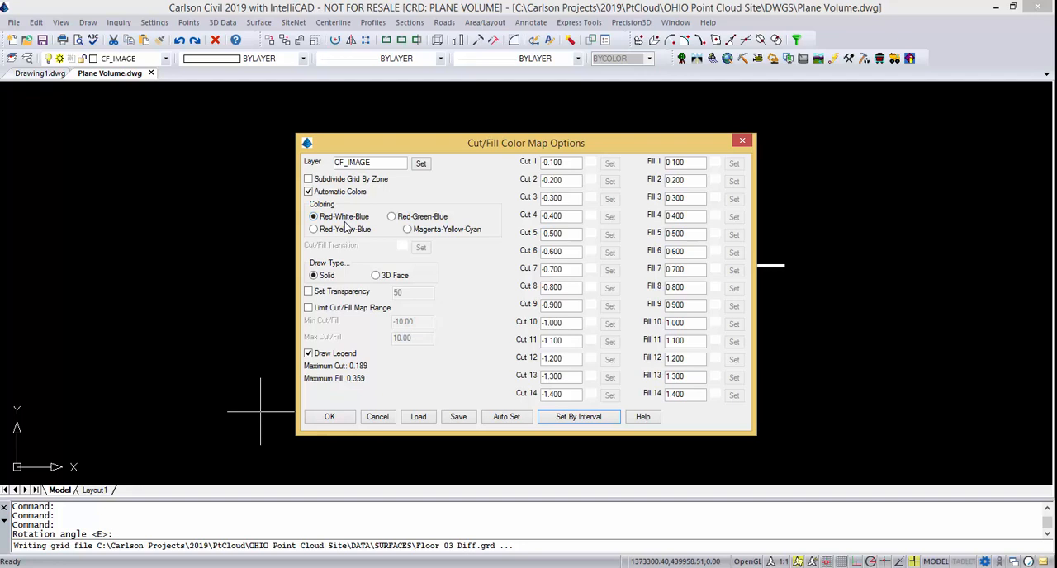
click(329, 417)
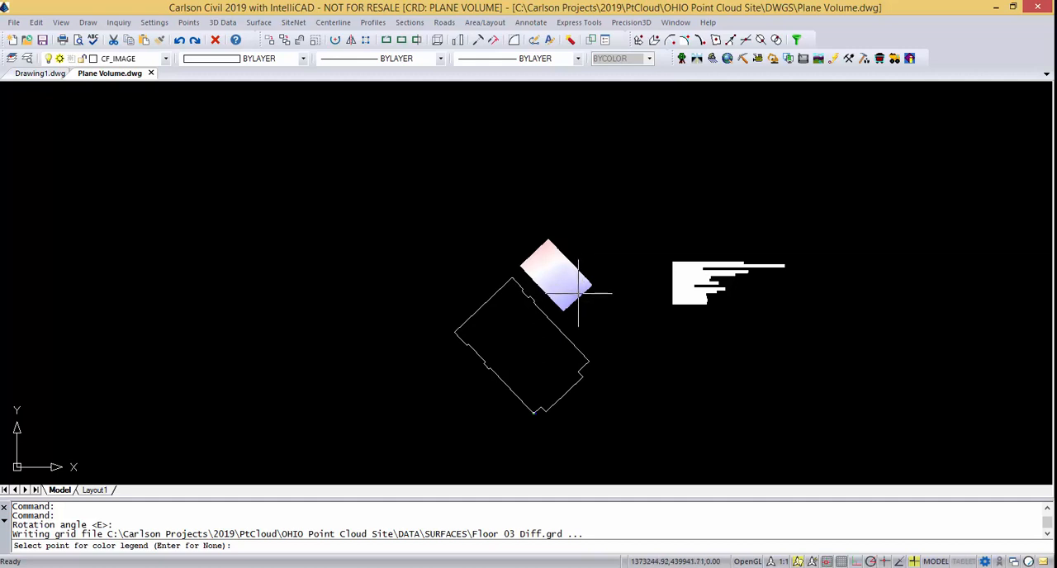
Place the color legend northeast of the color map with legend size 1 and summary zone labels.
click(611, 235)
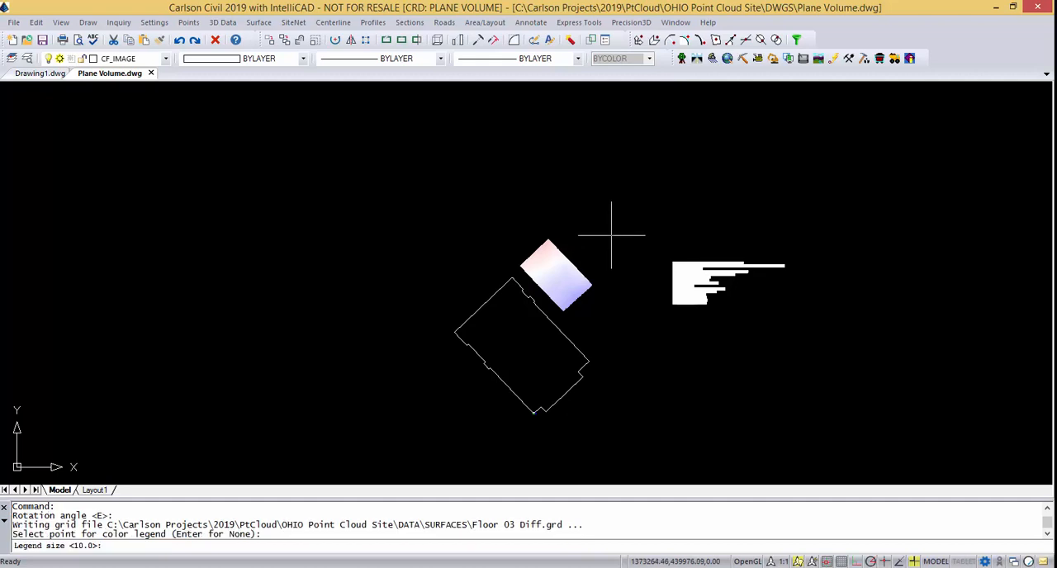
text(1)
key(Return)
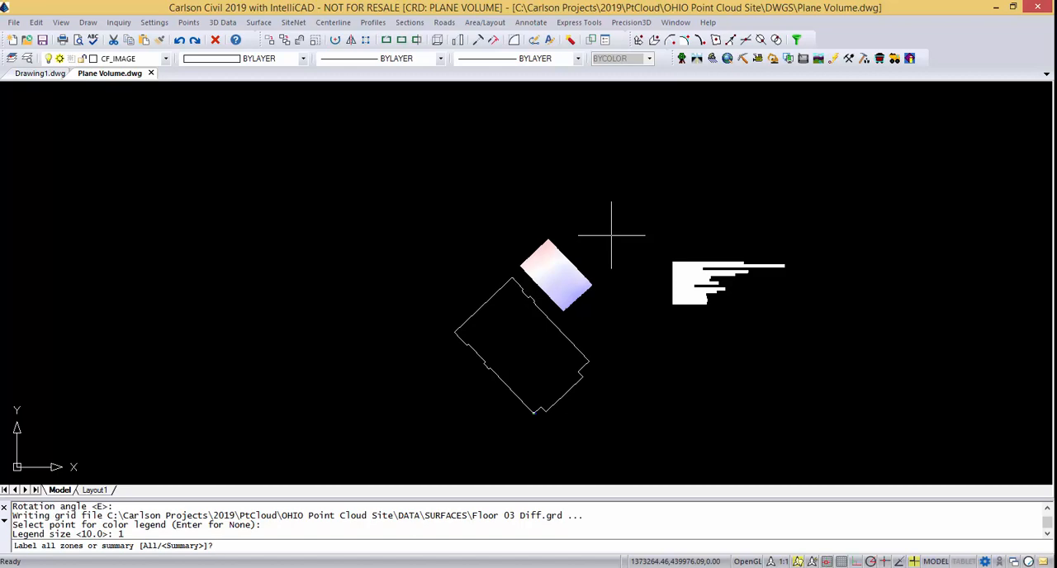
key(Return)
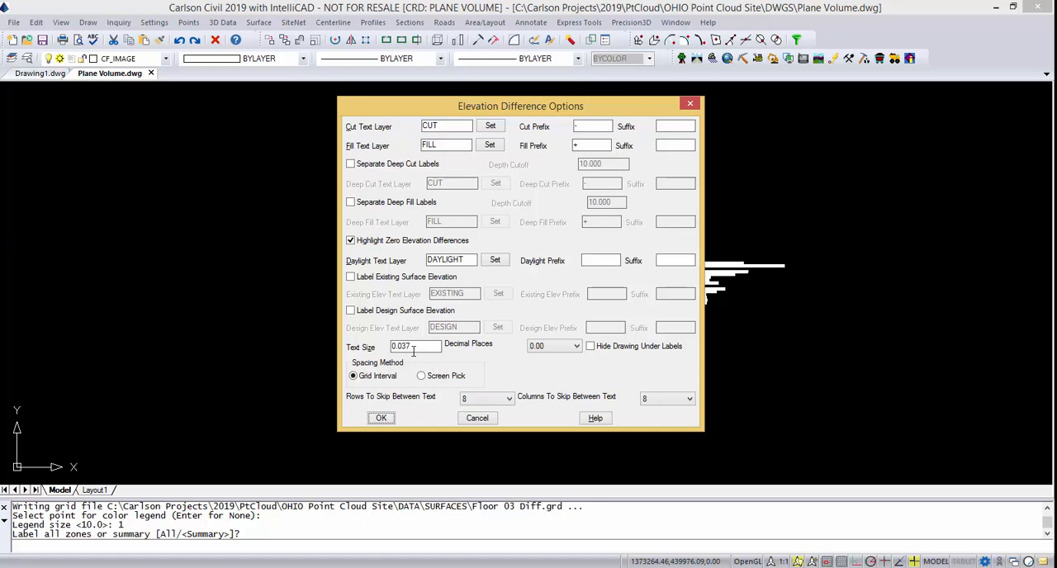
Draw the cut, fill and daylight depth labels by grid interval at 0.00 precision, skipping 8 rows and columns, and accept the Up staging direction.
drag(417, 346, 363, 342)
text(0)
key(BackSpace)
click(380, 419)
key(Return)
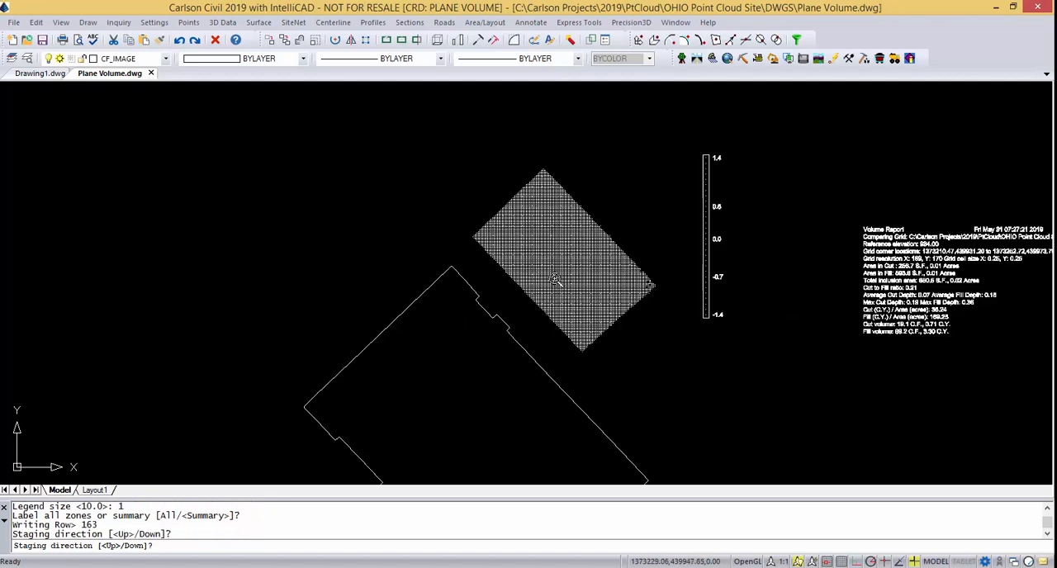
Examine the cut and fill depth labels across the color map, including the zero transition and the north and south corners.
scroll(554, 276, up, 5)
scroll(582, 240, up, 3)
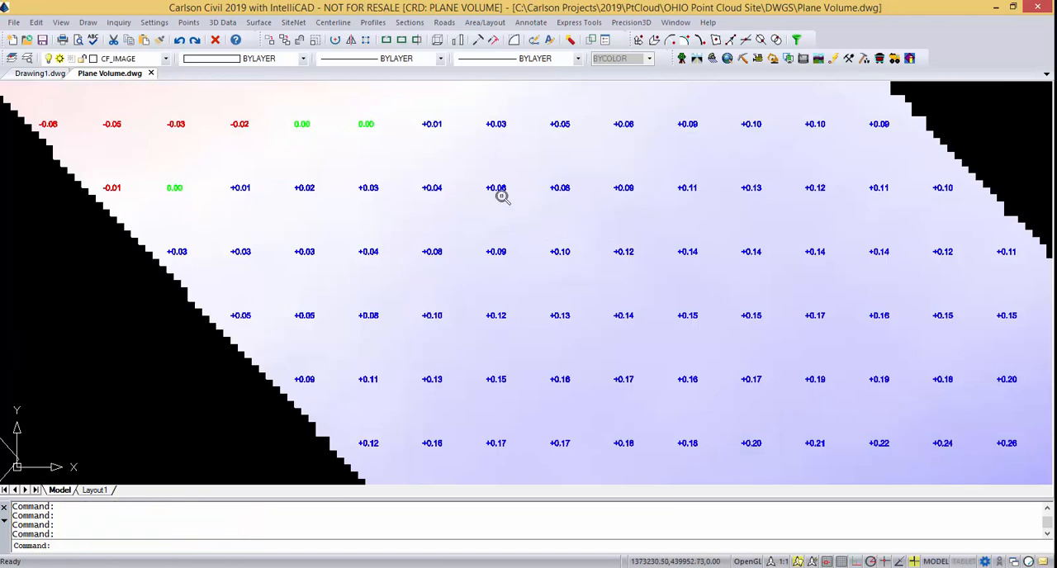
middle_drag(473, 174, 443, 345)
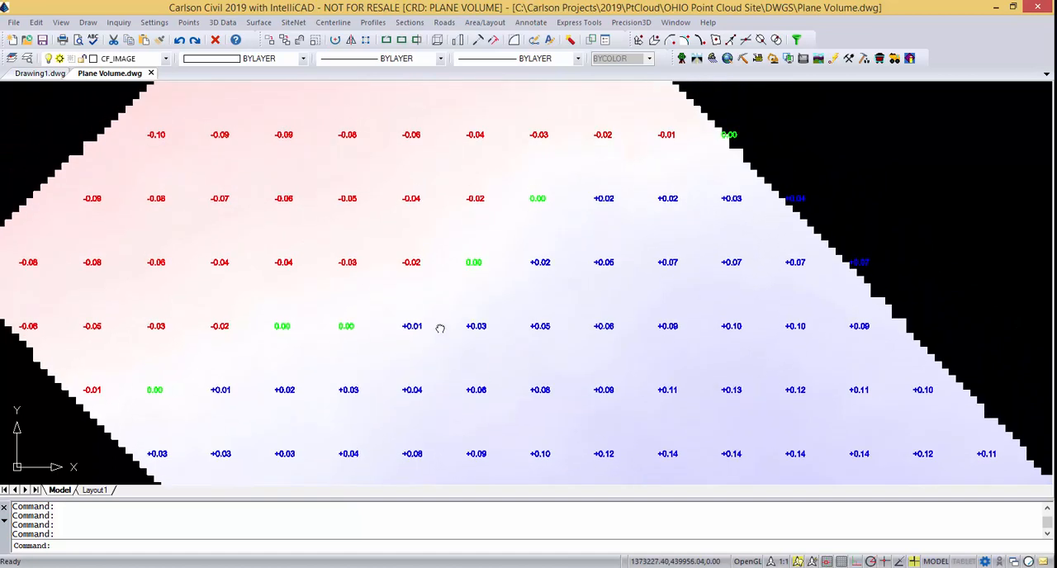
scroll(363, 237, down, 4)
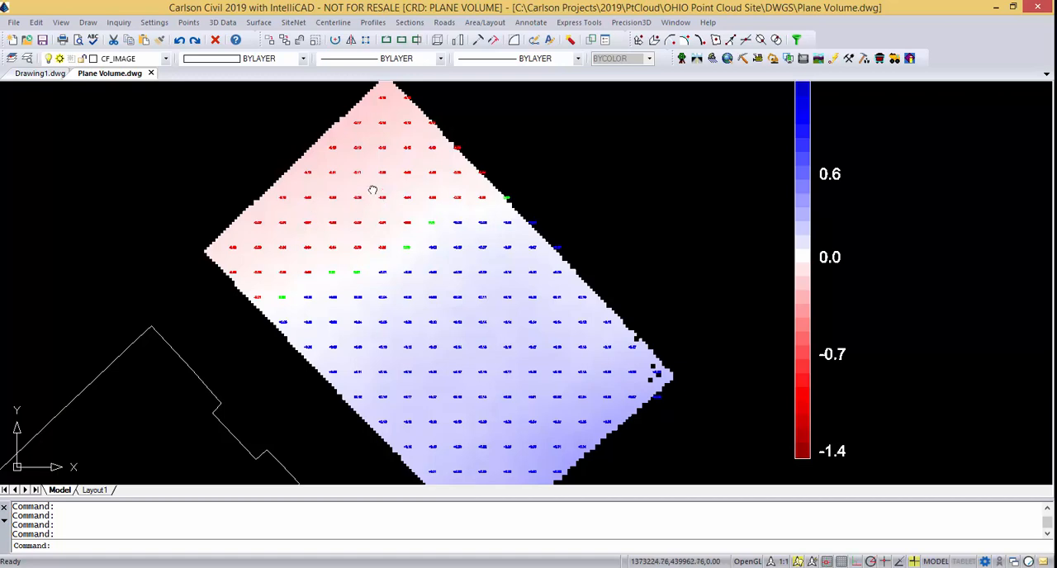
scroll(354, 144, up, 3)
middle_drag(380, 128, 371, 278)
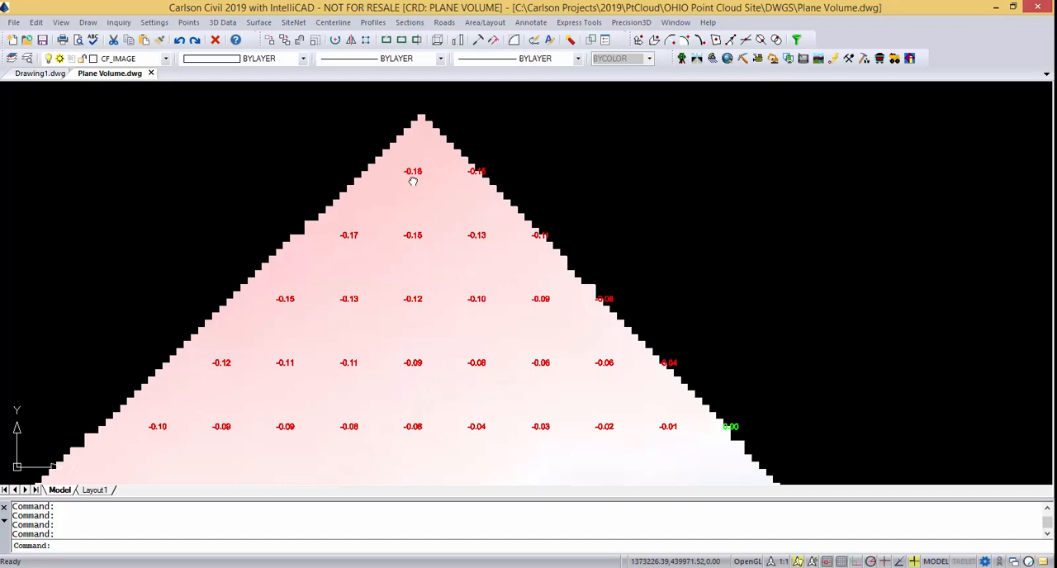
scroll(413, 180, down, 6)
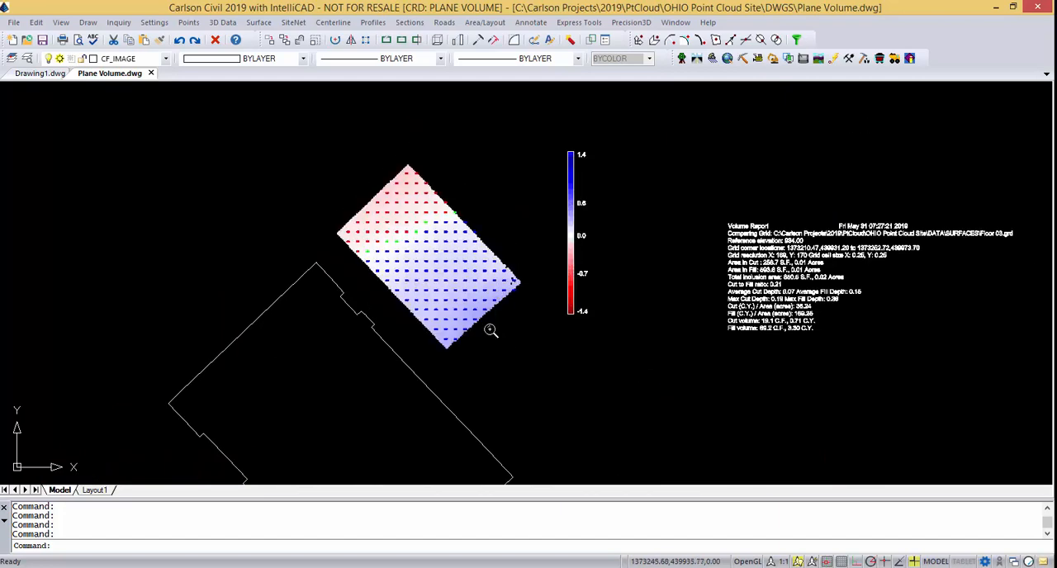
scroll(476, 277, up, 10)
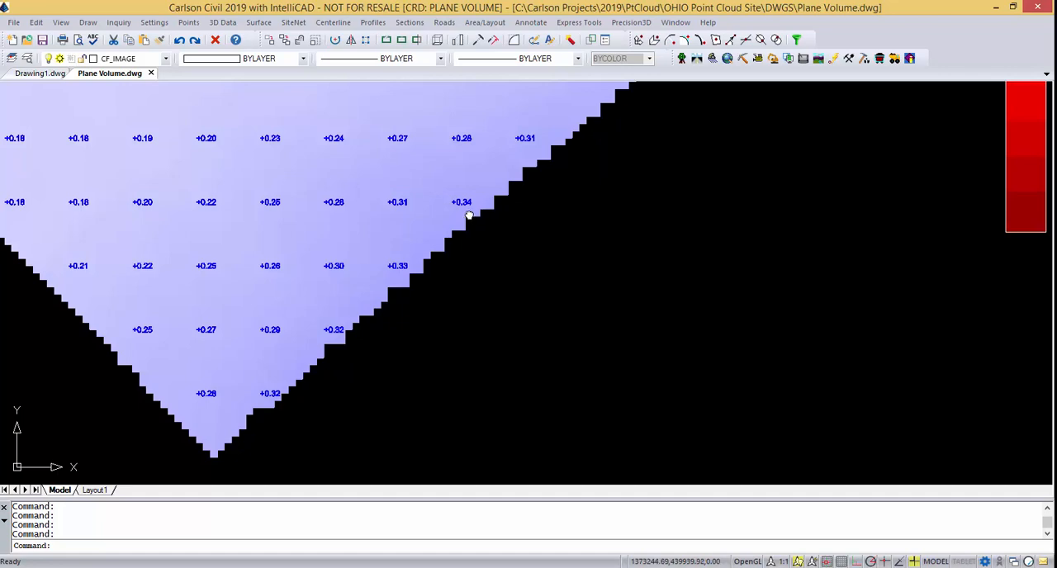
scroll(467, 213, down, 4)
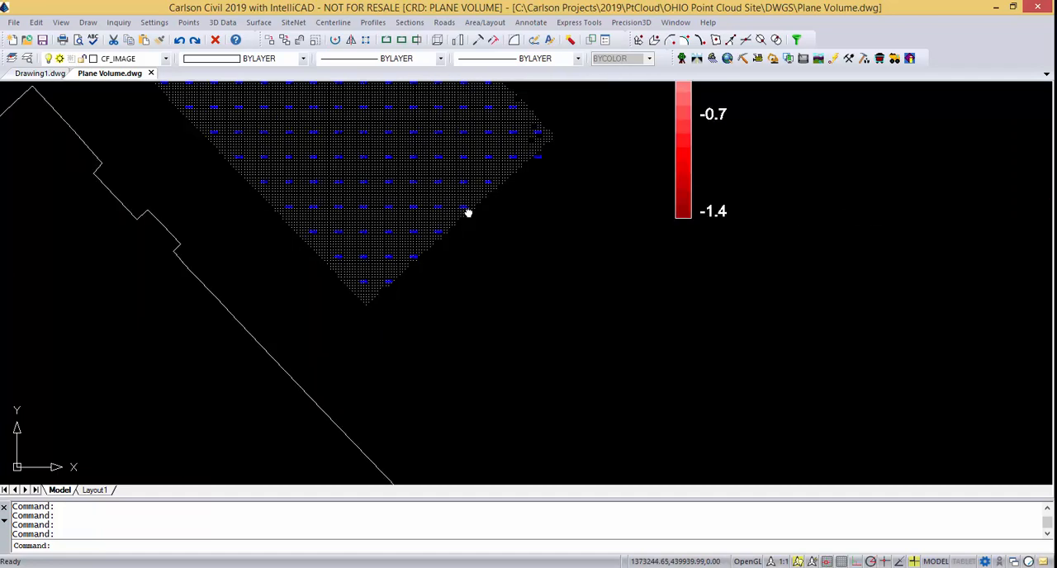
scroll(507, 156, up, 3)
scroll(413, 167, down, 2)
middle_drag(360, 162, 453, 303)
scroll(452, 303, down, 1)
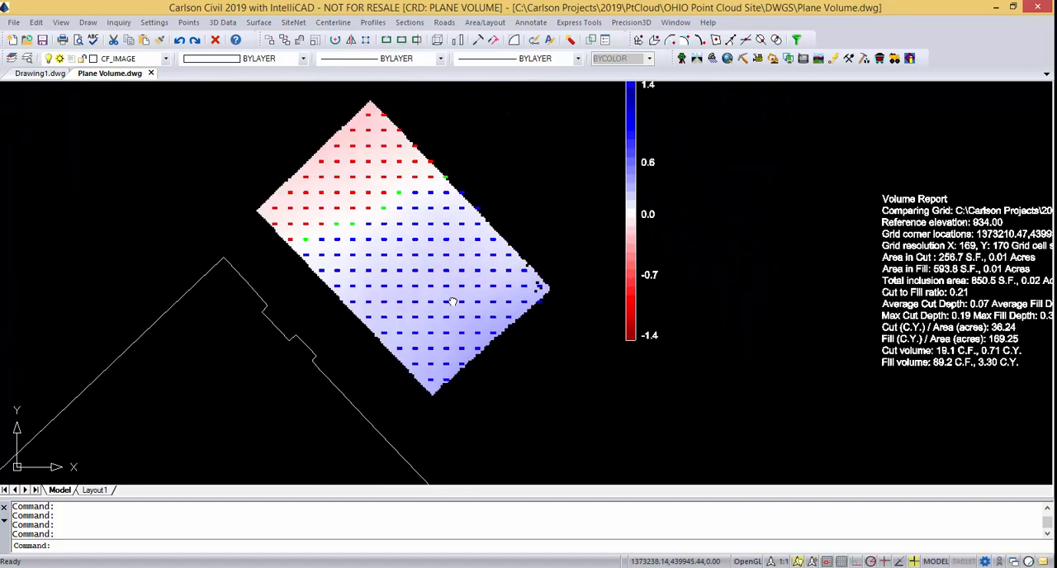
scroll(452, 302, down, 2)
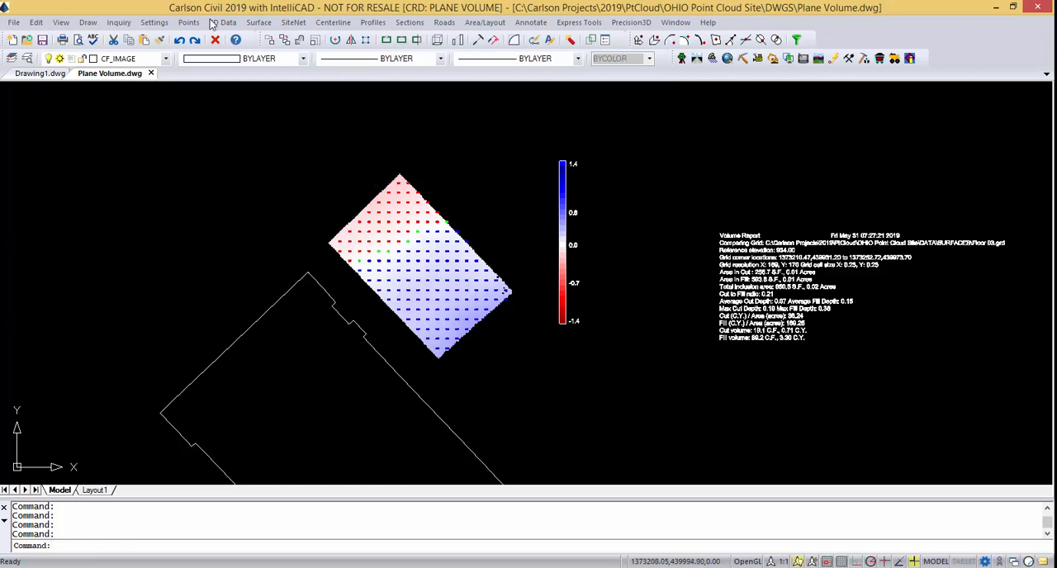
click(257, 24)
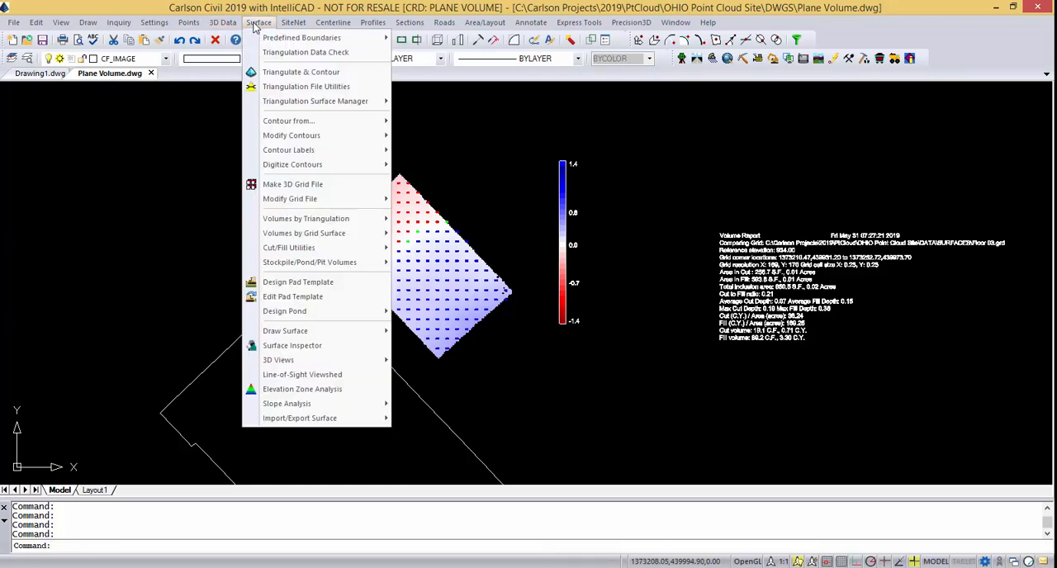
mouse_move(222, 22)
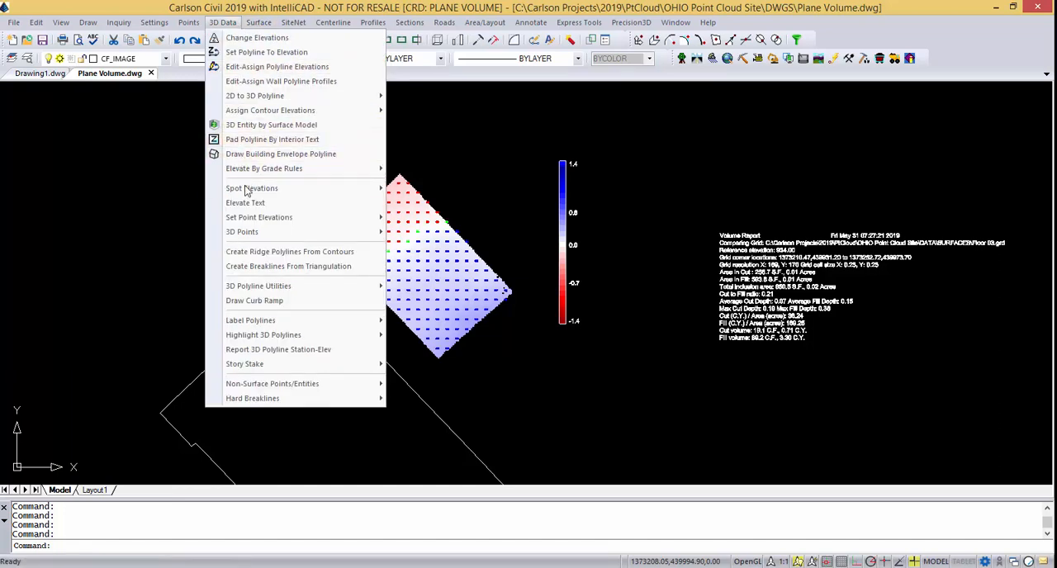
mouse_move(253, 191)
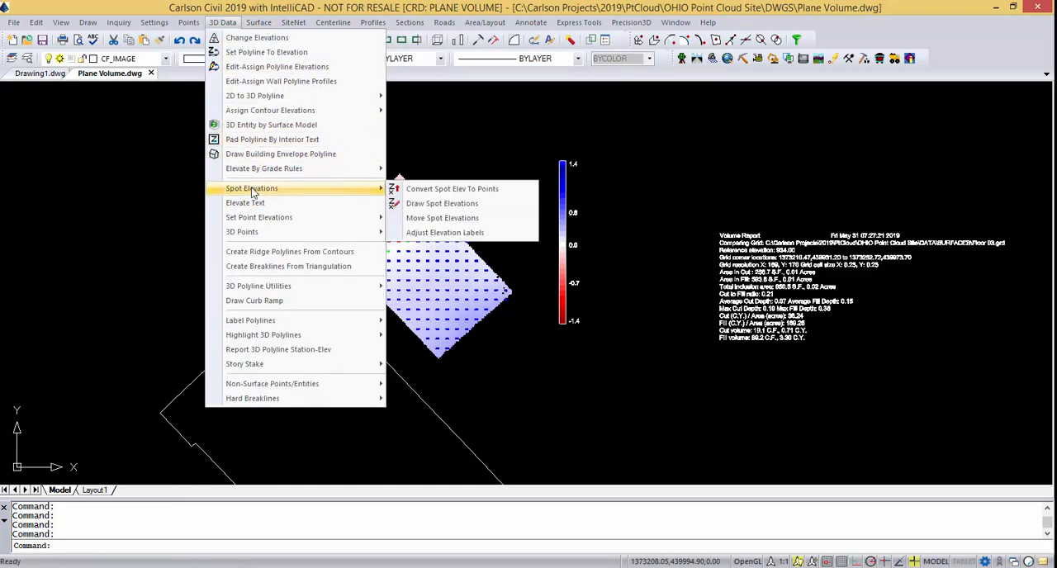
click(436, 206)
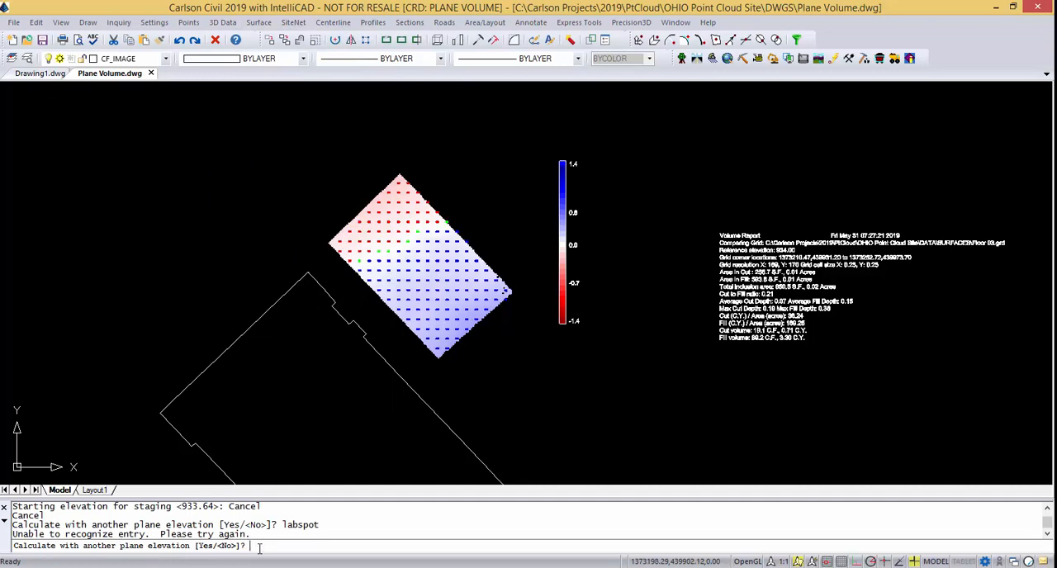
Decline another plane elevation and draw unlabeled, smoothed difference contours on layer CTRD with a 0.10 interval and 0.50 minimum line length.
key(Return)
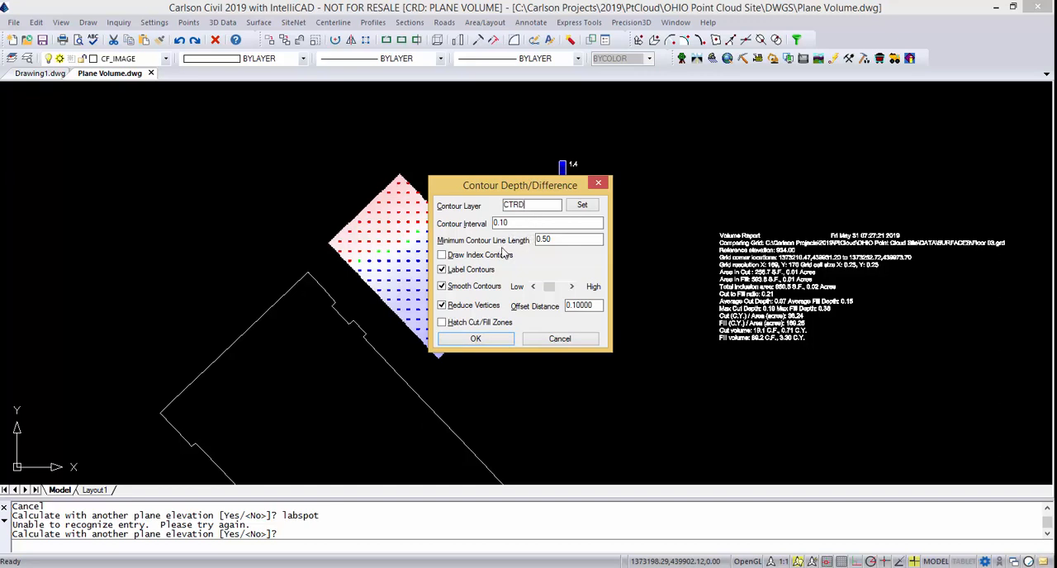
click(445, 271)
click(477, 340)
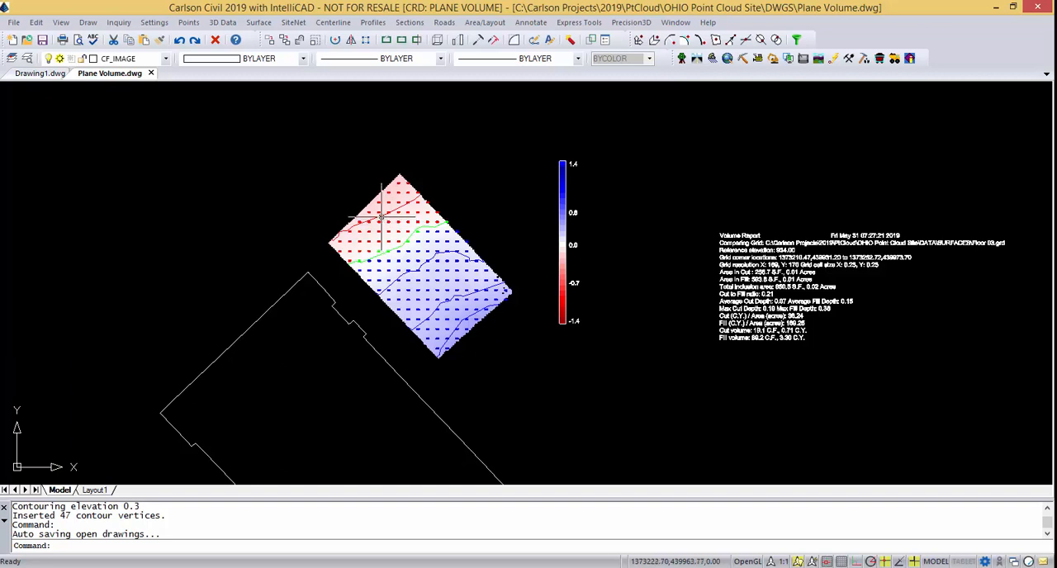
scroll(386, 214, up, 2)
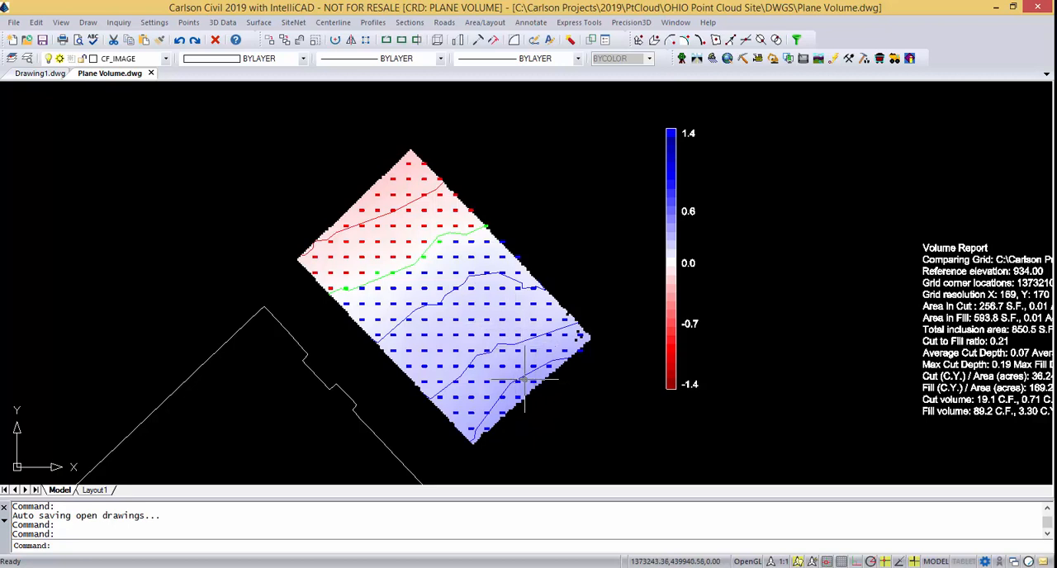
click(510, 382)
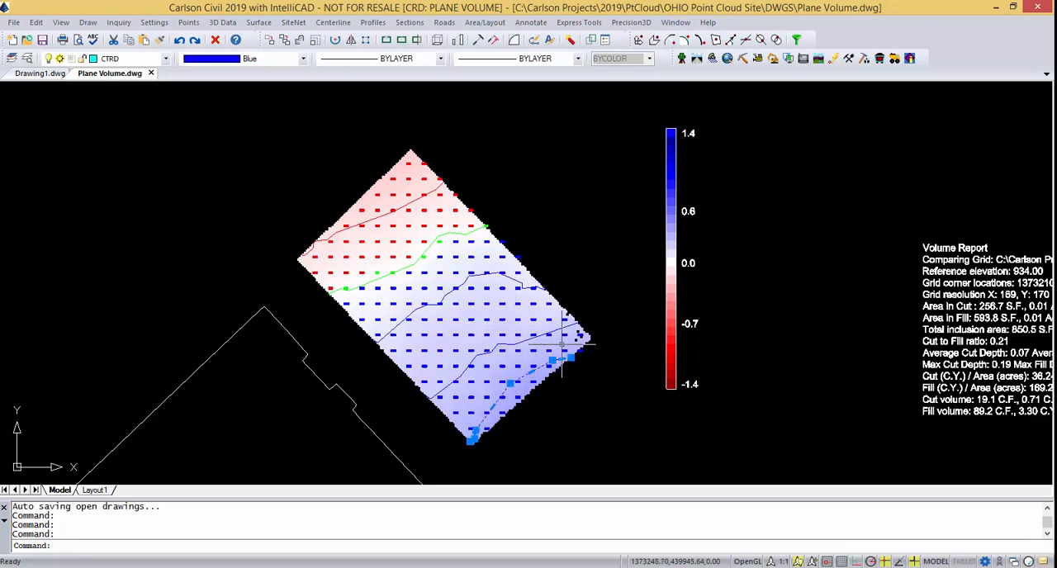
key(Escape)
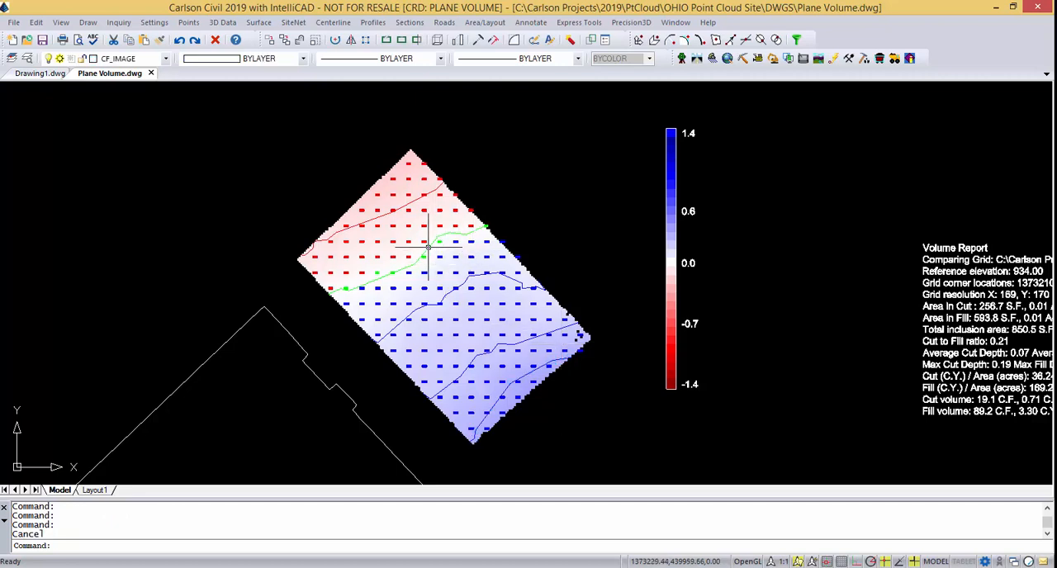
Place a one-decimal local elevation label along the red cut contour and break the contour line around the text.
click(265, 24)
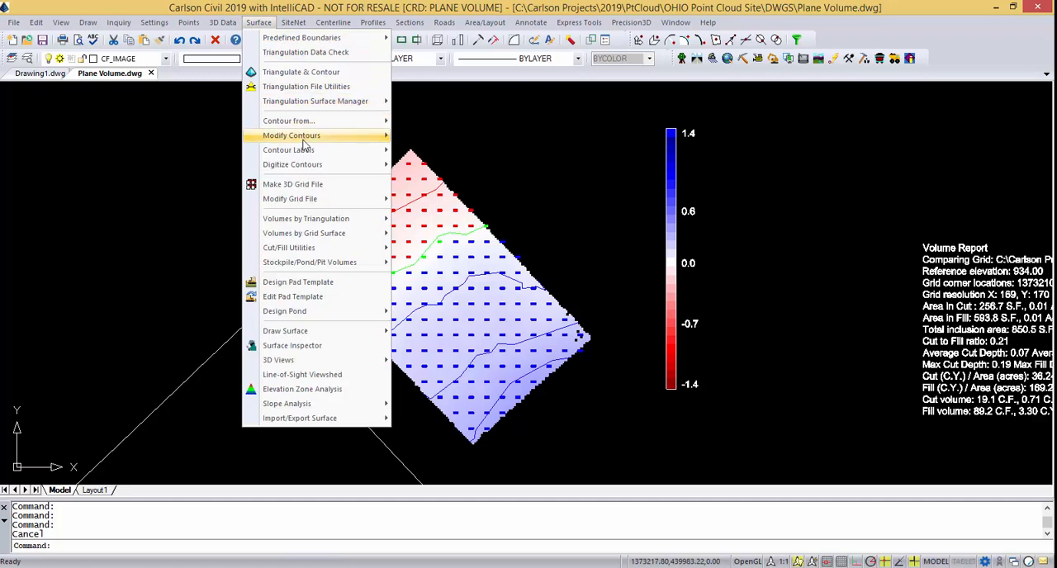
mouse_move(312, 157)
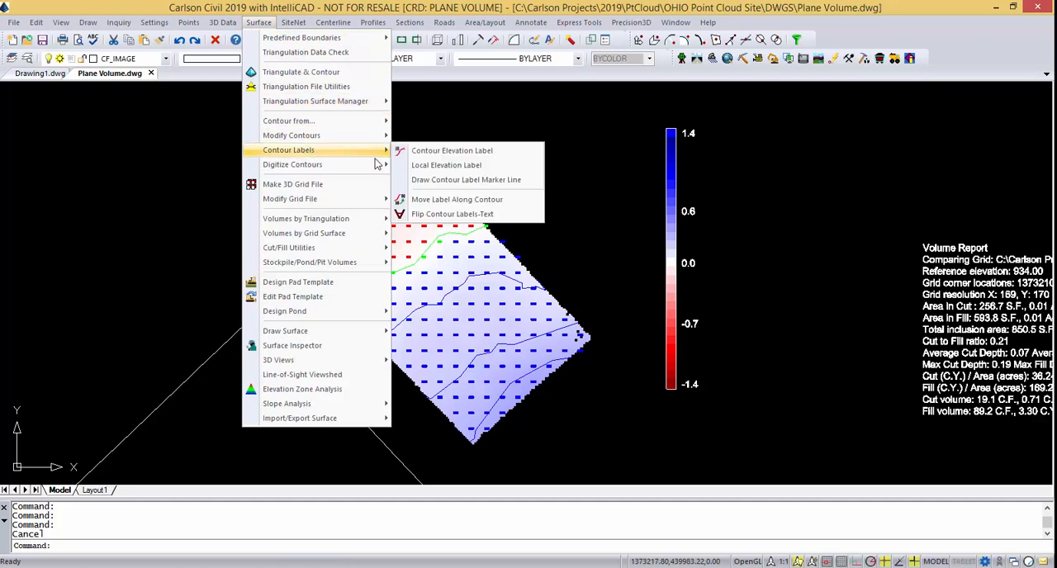
click(446, 166)
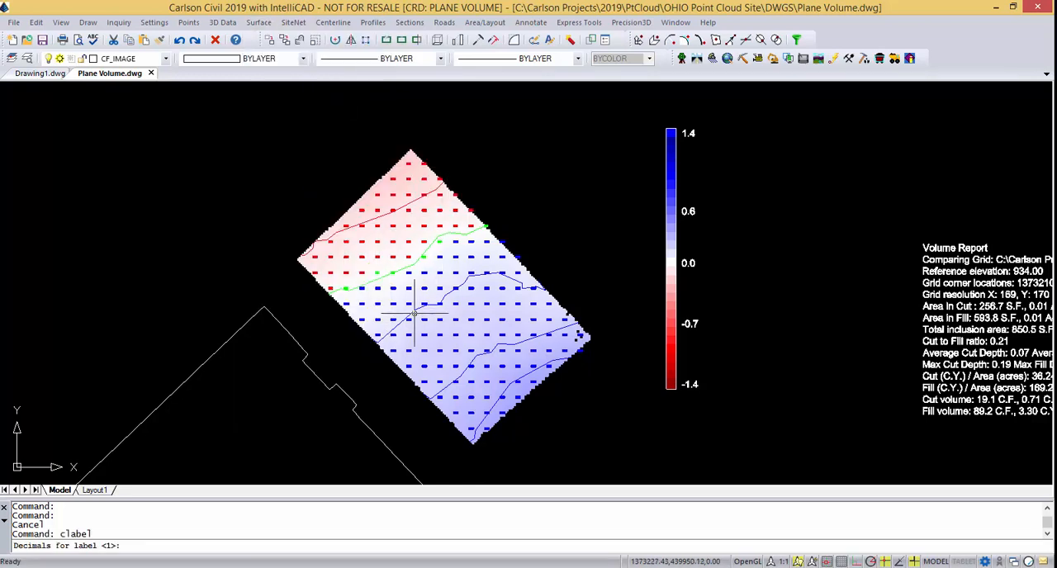
key(Return)
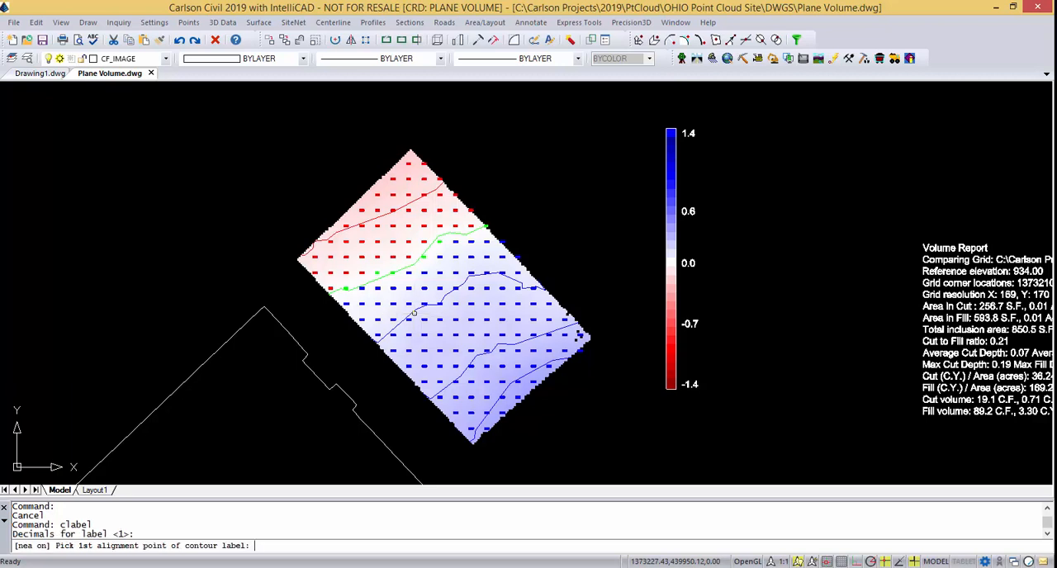
click(364, 221)
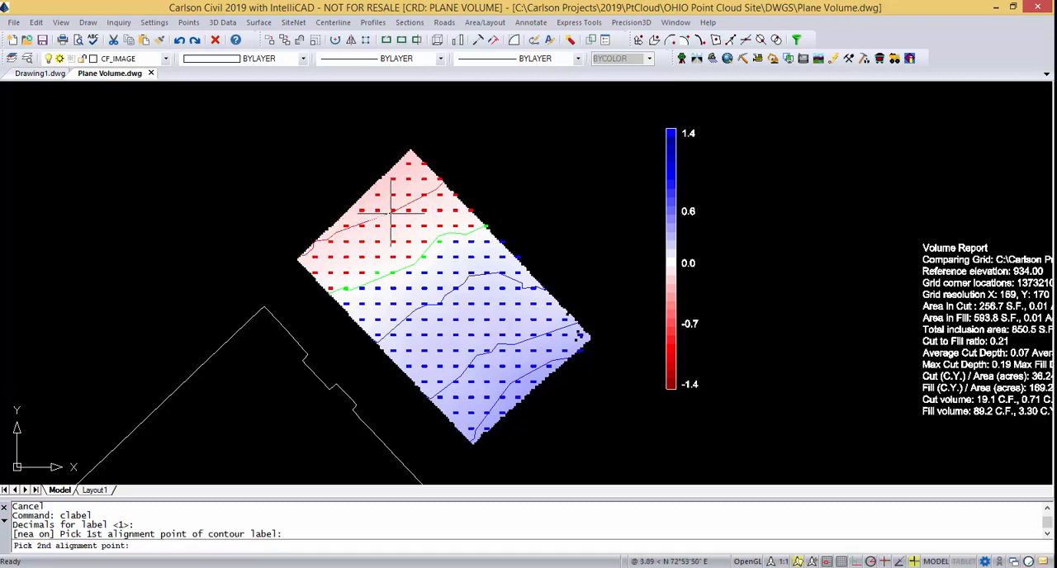
click(383, 217)
key(Return)
scroll(378, 219, up, 4)
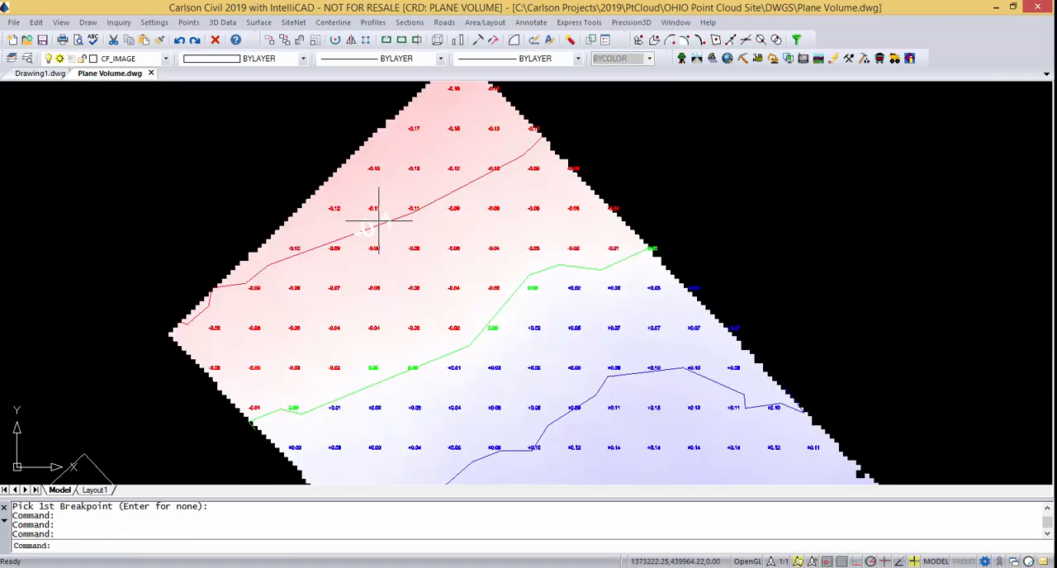
click(355, 235)
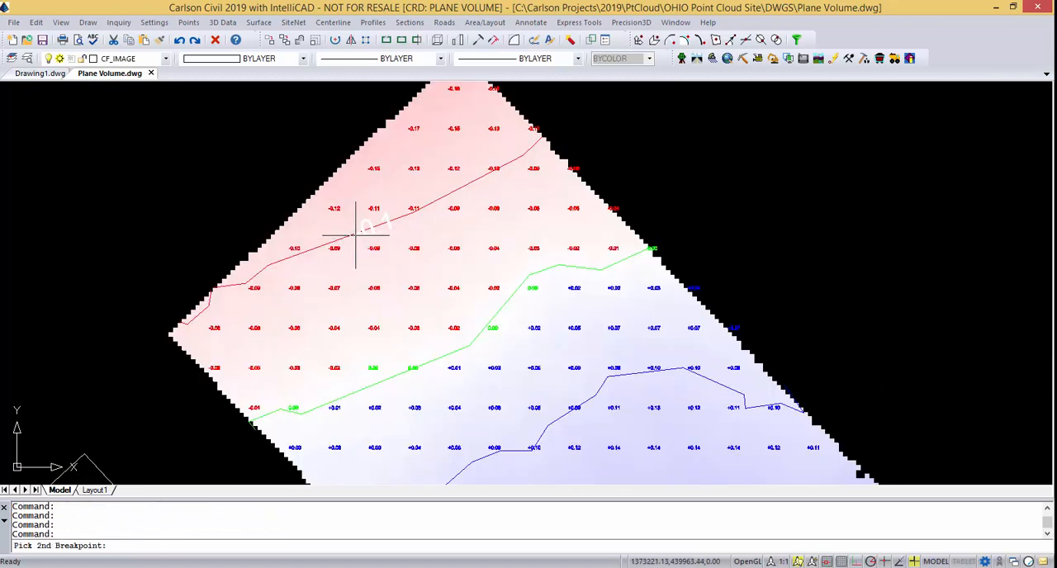
click(401, 217)
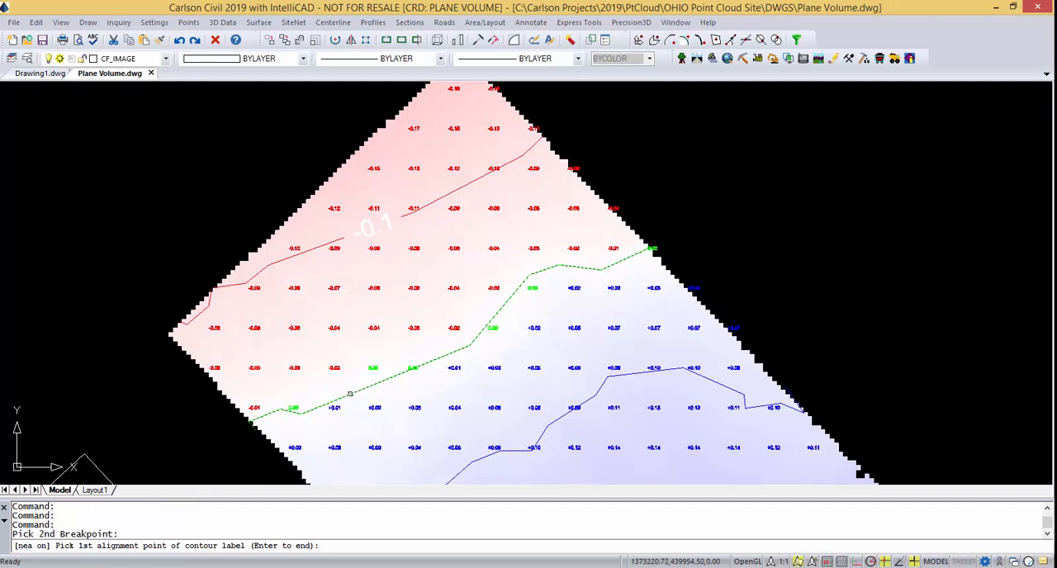
Label the green zero contour near its western end and break the line on both sides of the label.
click(351, 394)
click(388, 379)
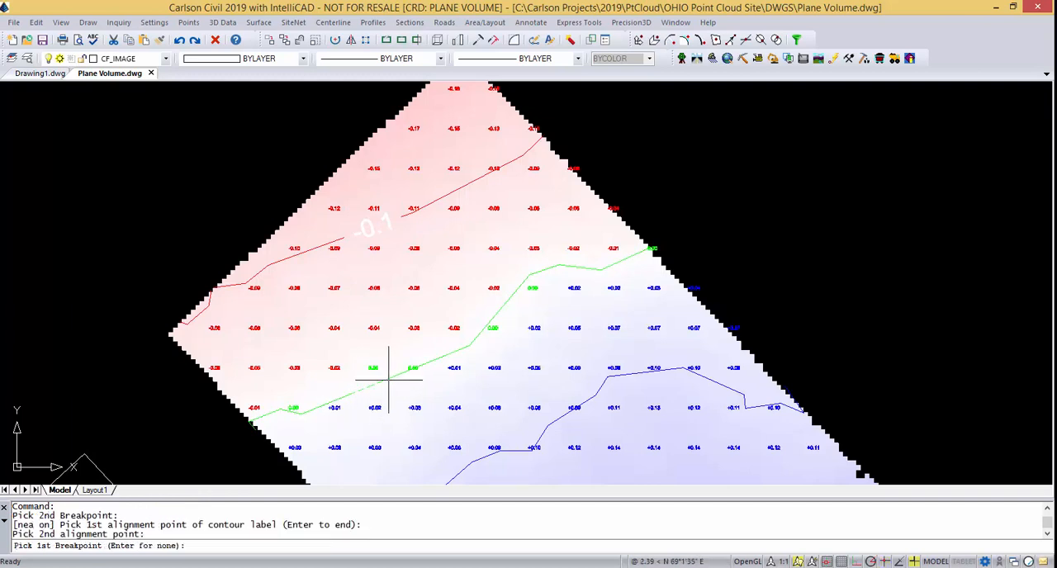
click(345, 398)
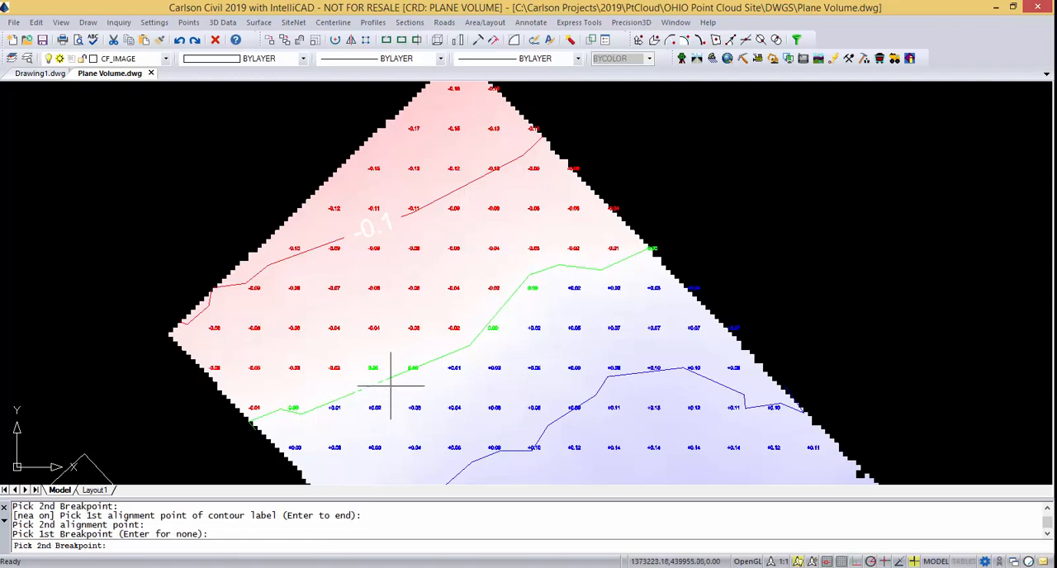
click(402, 373)
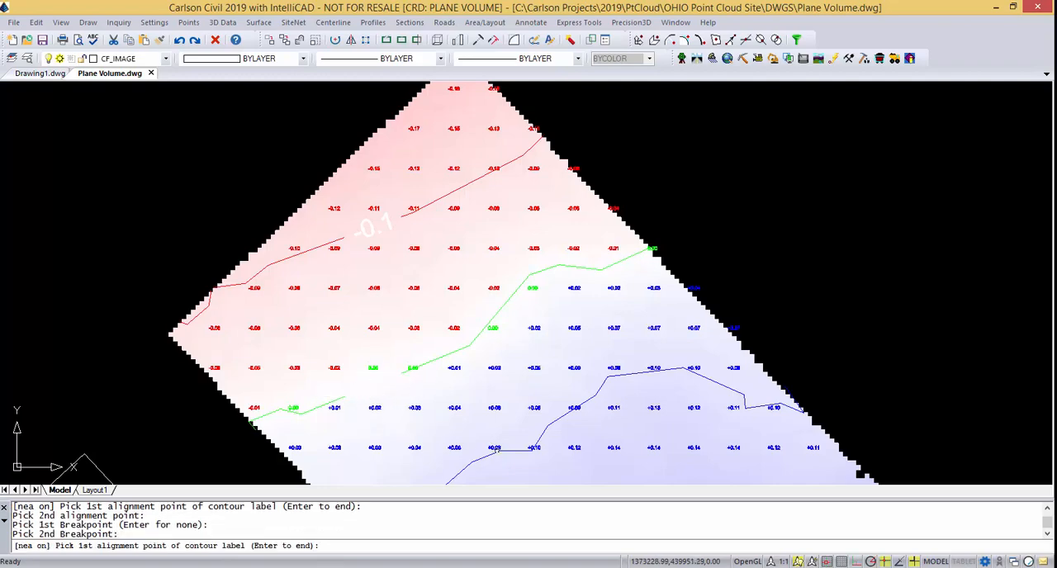
key(Return)
Label the blue fill contour nearest the zero line with one decimal and break the line around the text.
middle_drag(497, 450, 487, 374)
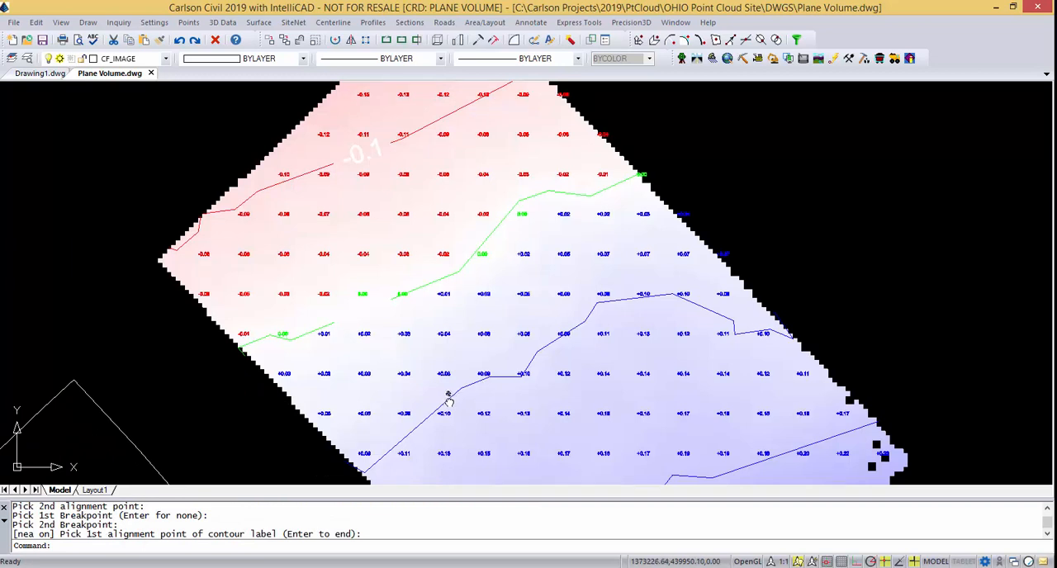
key(Escape)
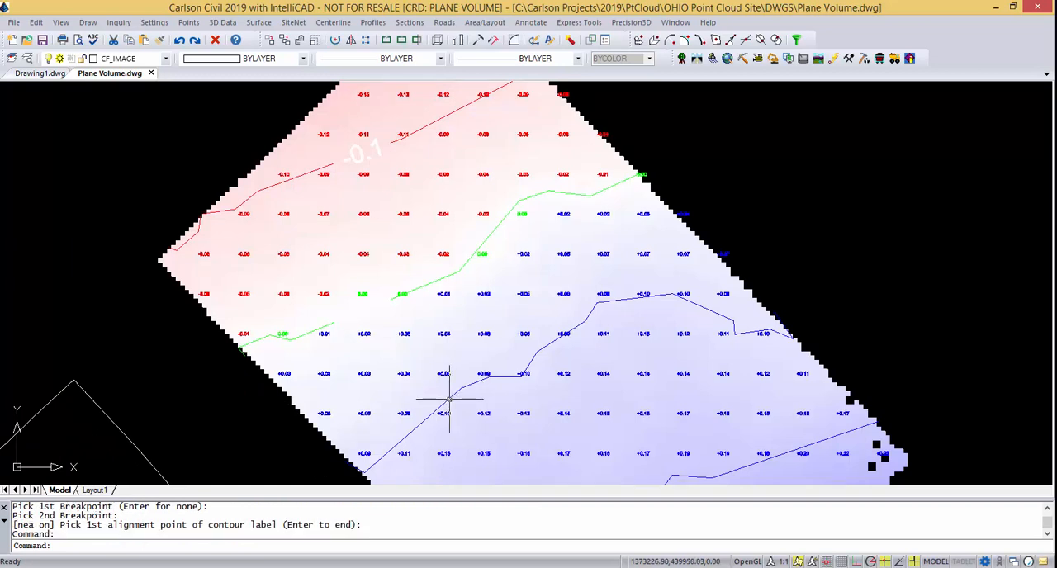
key(Return)
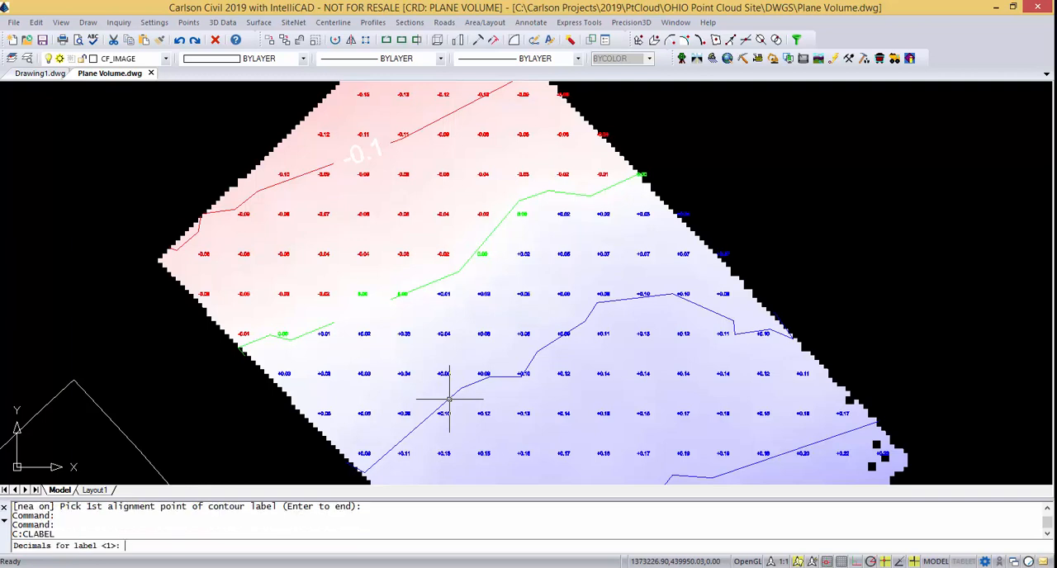
key(Return)
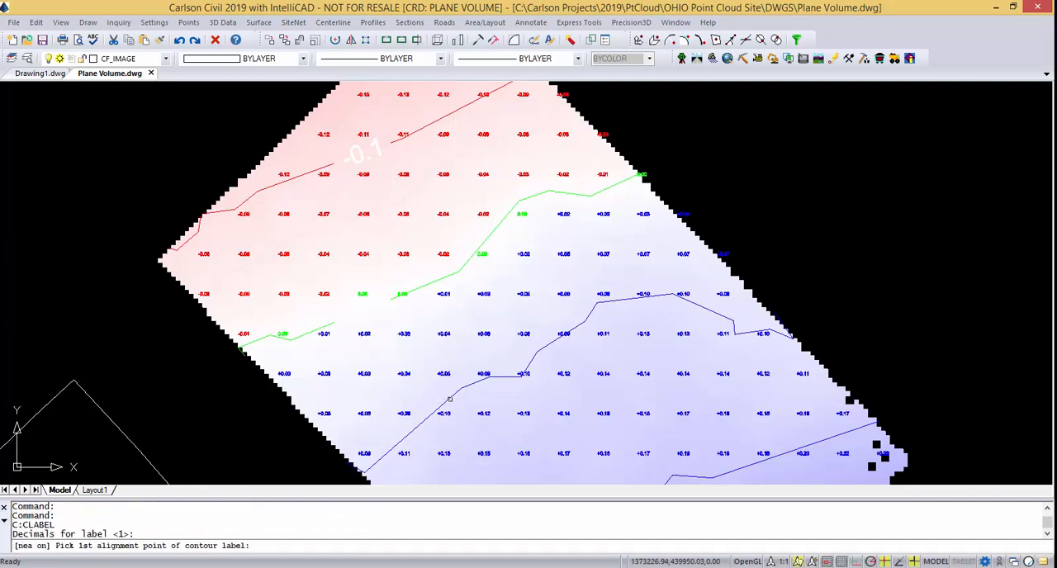
click(445, 403)
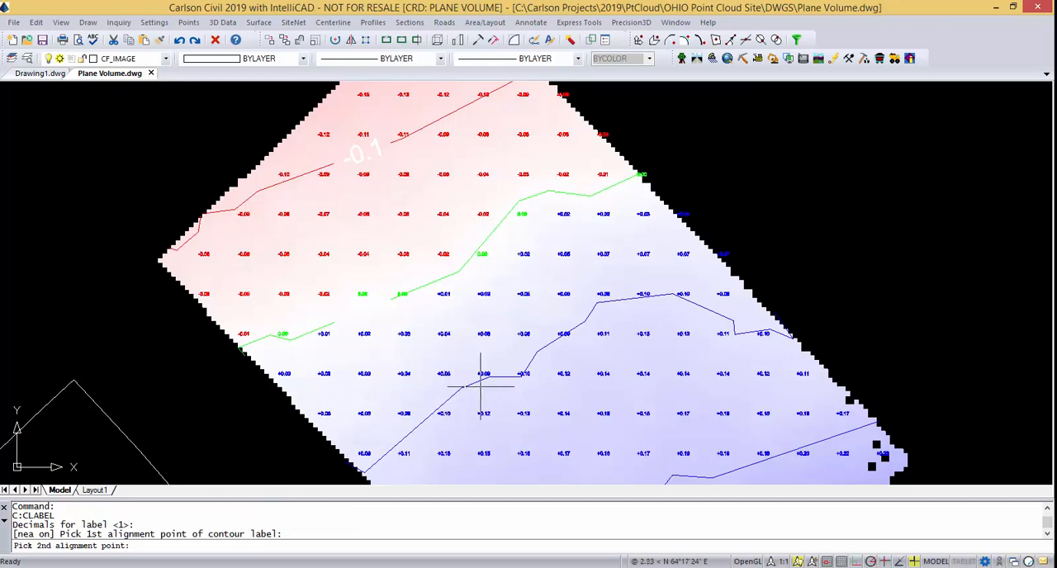
click(476, 382)
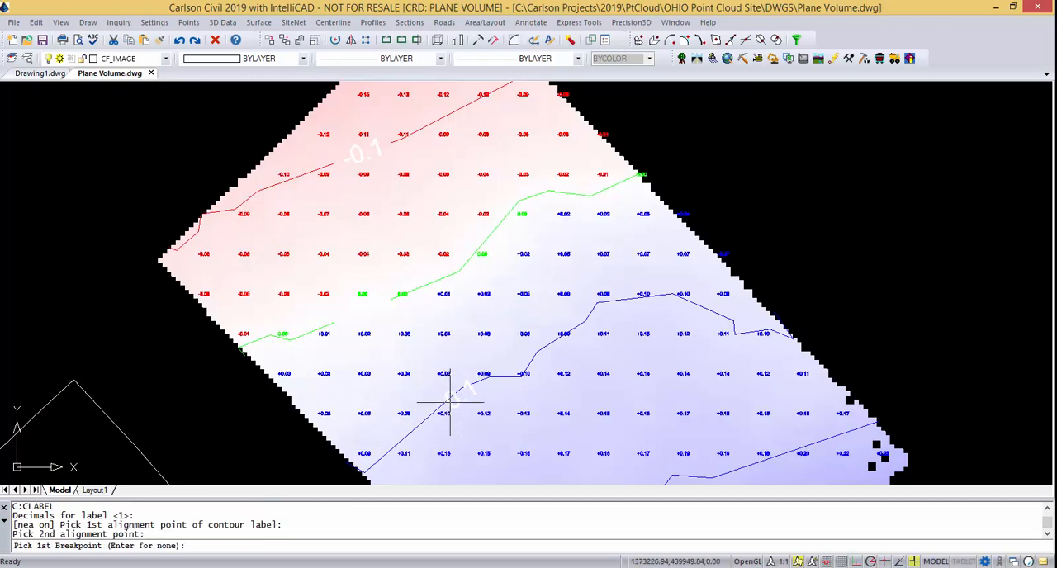
click(446, 404)
click(479, 380)
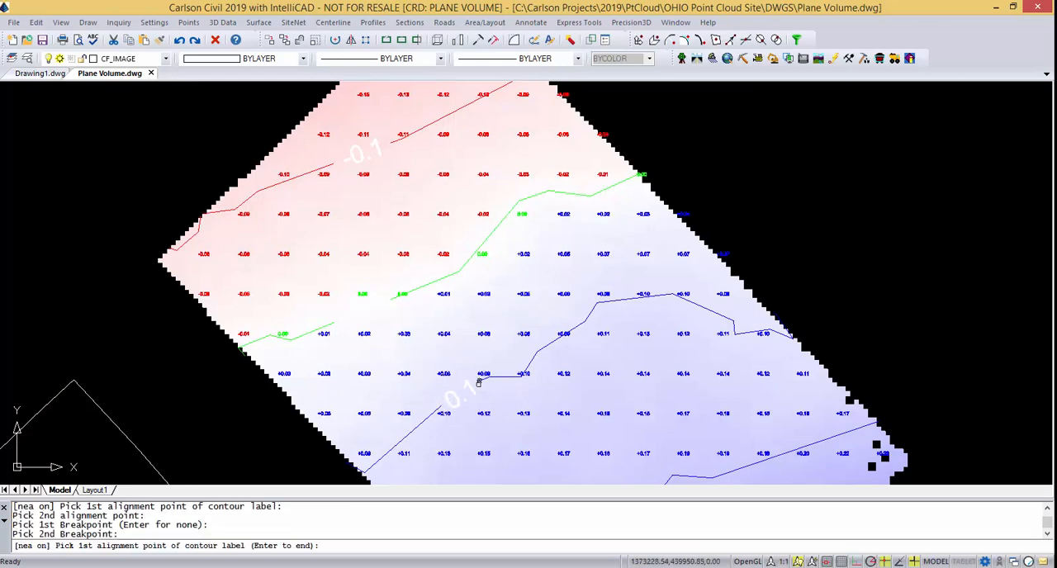
key(Return)
Label the middle blue fill contour on its eastern stretch and break the line west of the label.
middle_drag(544, 437, 472, 317)
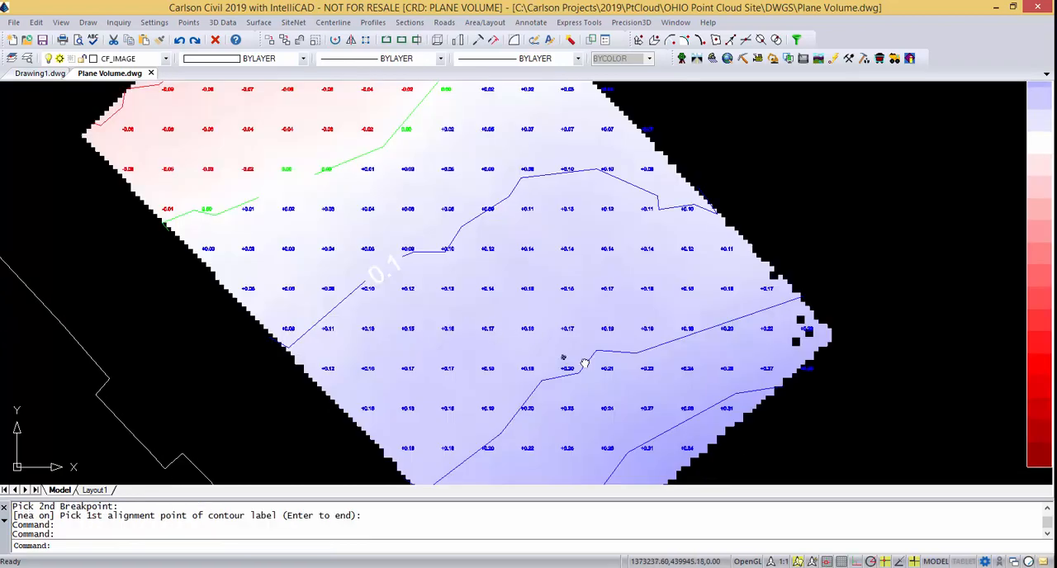
click(633, 352)
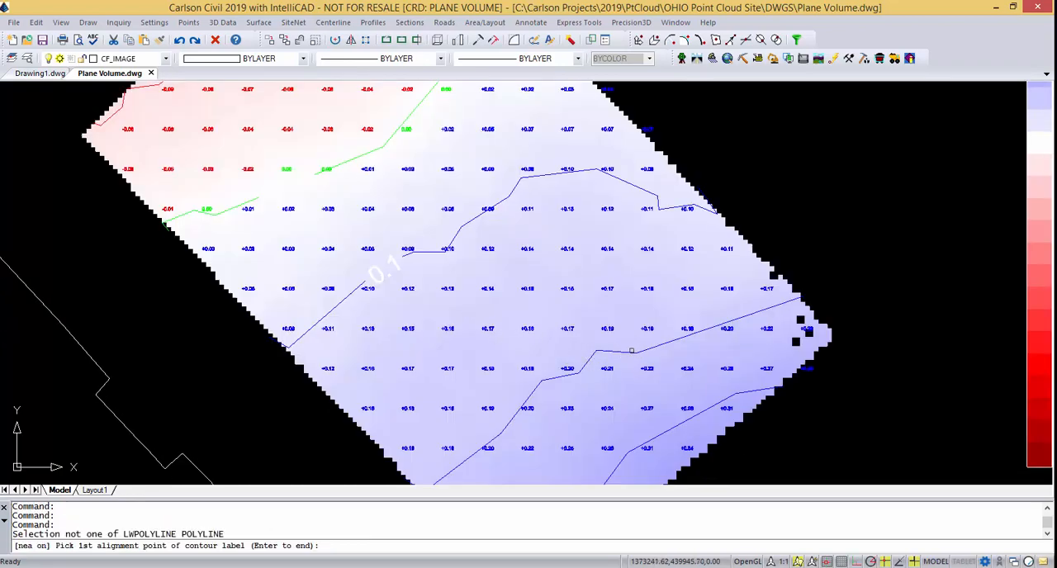
click(667, 342)
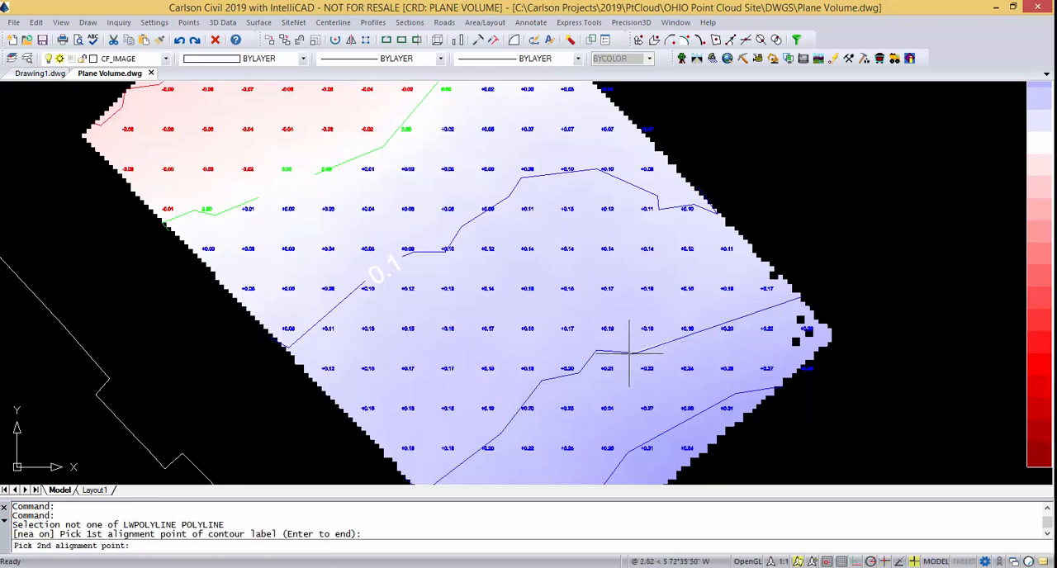
click(710, 329)
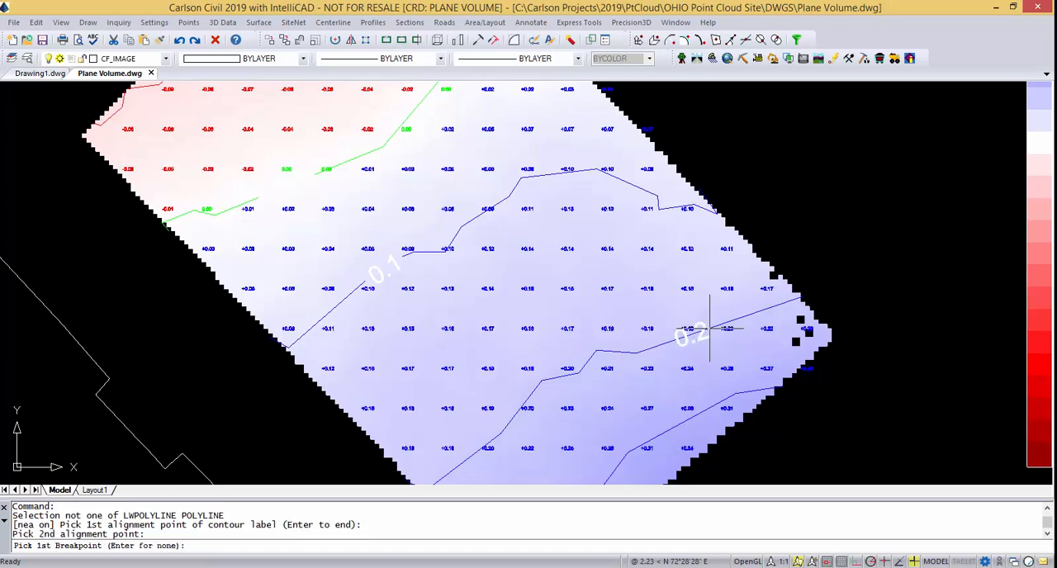
click(652, 352)
click(691, 336)
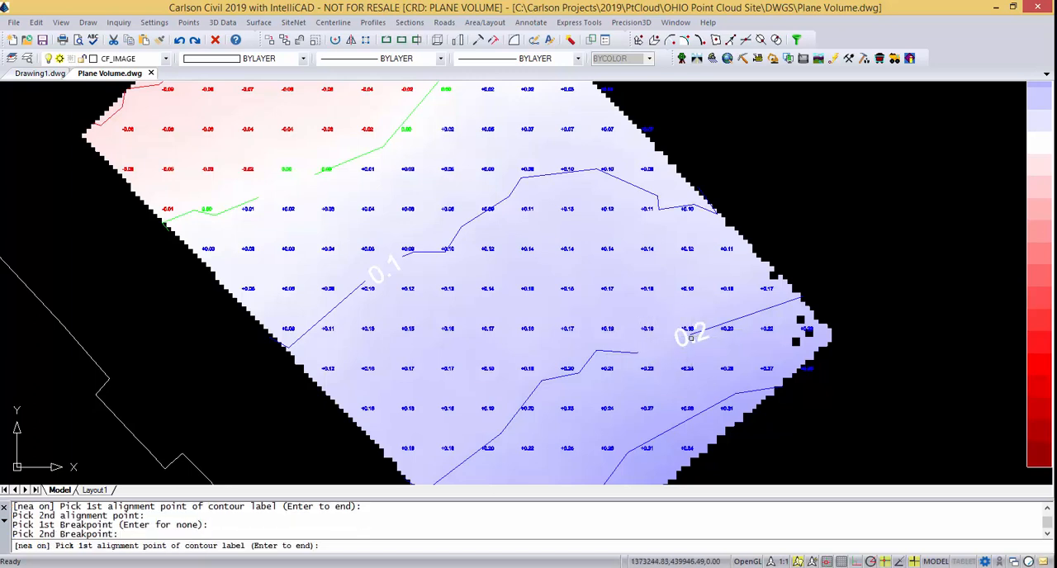
key(Return)
Label the southernmost blue fill contour near its bend, break the line around the text, and end the labeling.
middle_drag(651, 426, 606, 347)
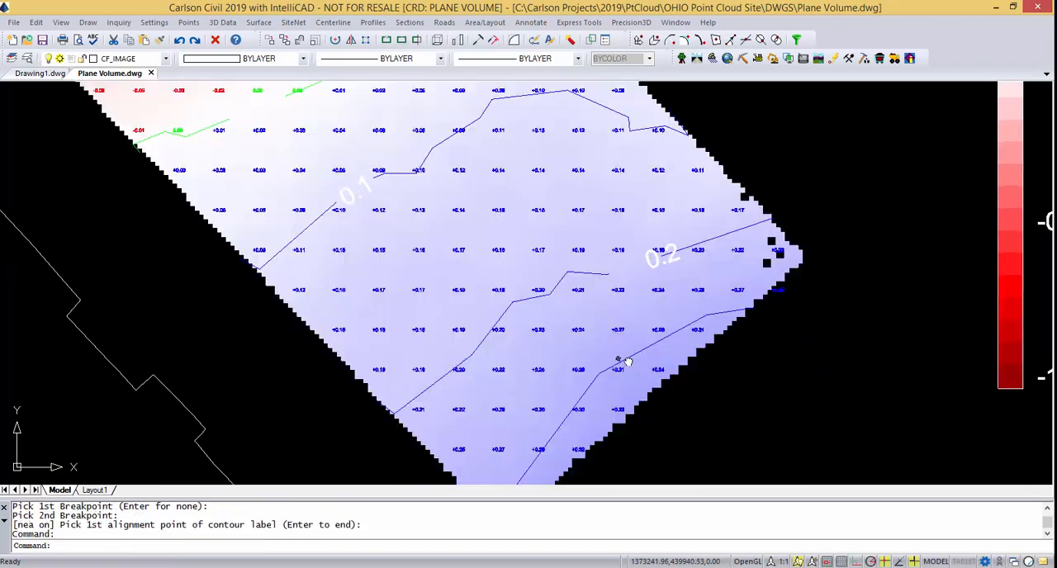
key(Return)
click(635, 350)
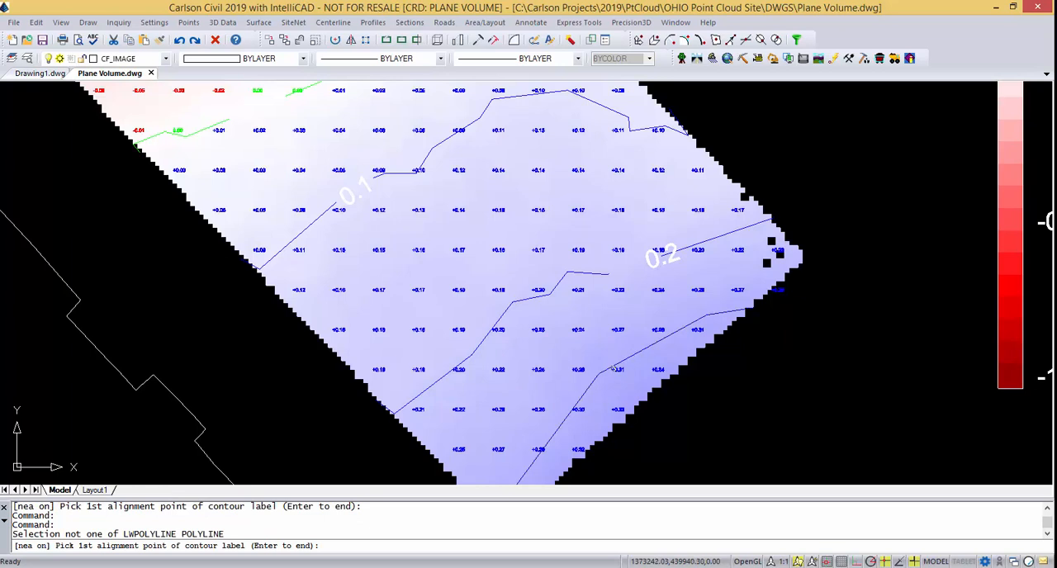
click(618, 364)
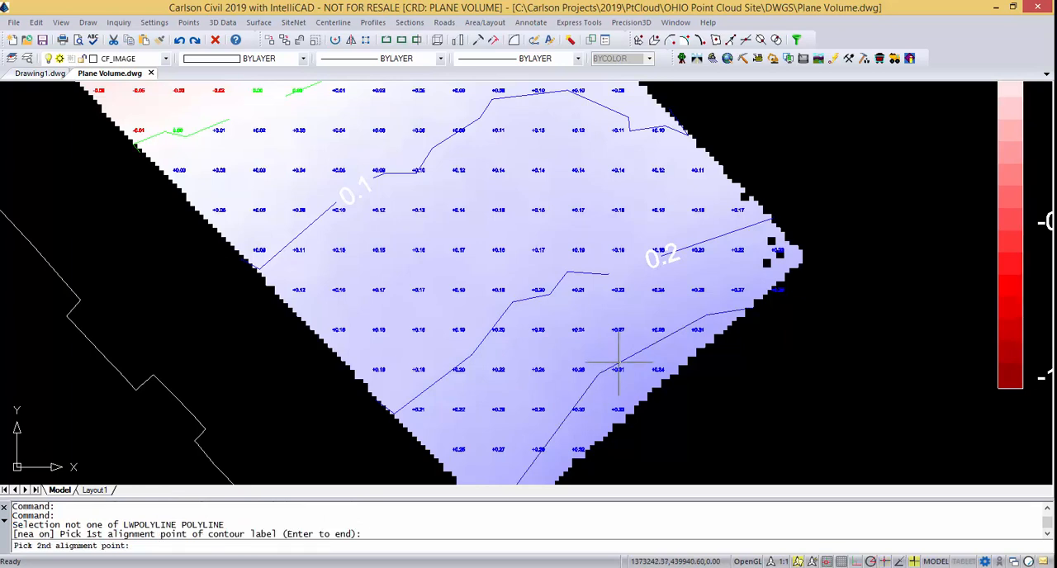
click(657, 342)
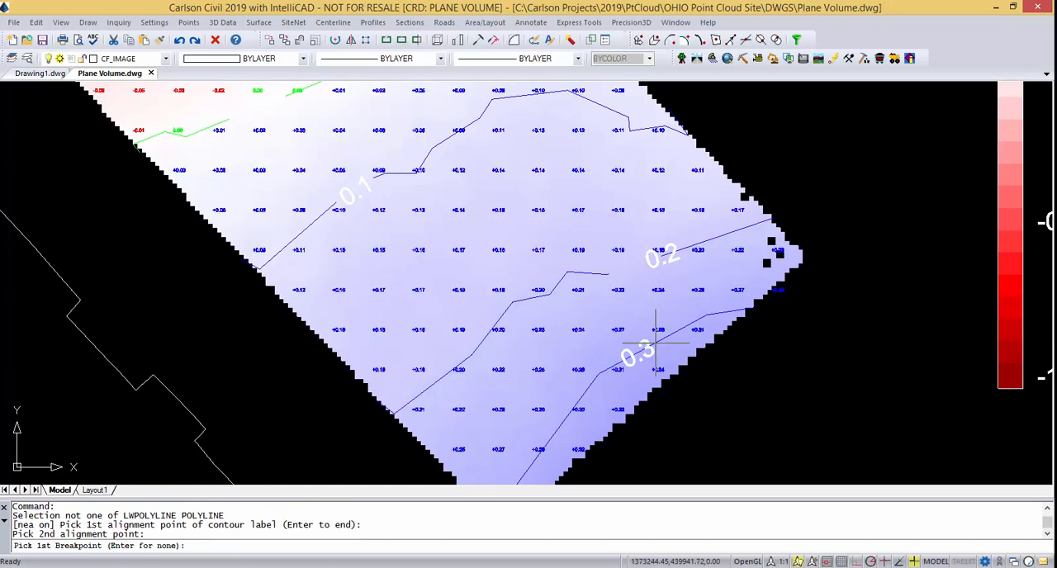
click(618, 363)
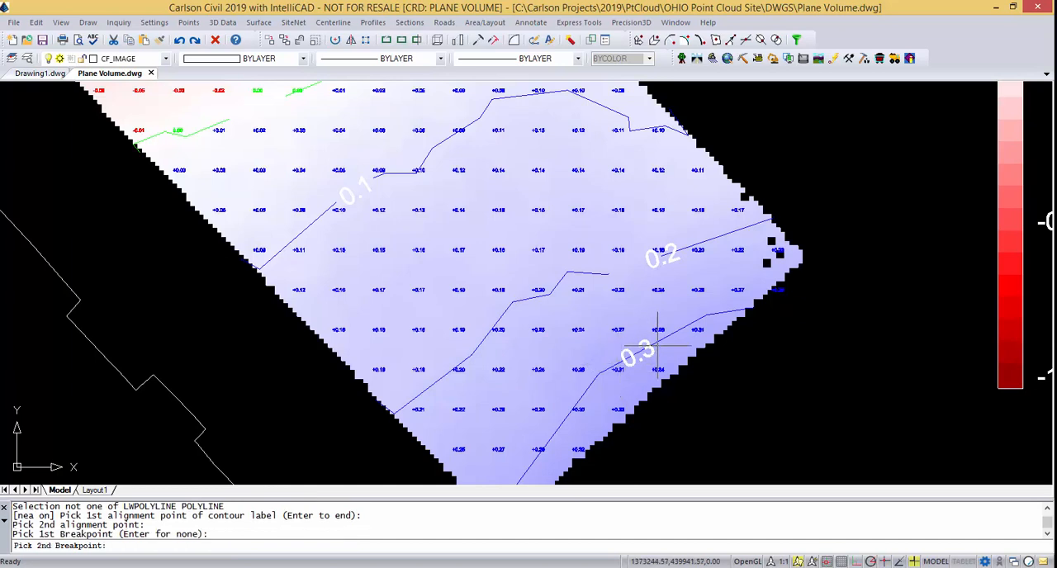
click(657, 344)
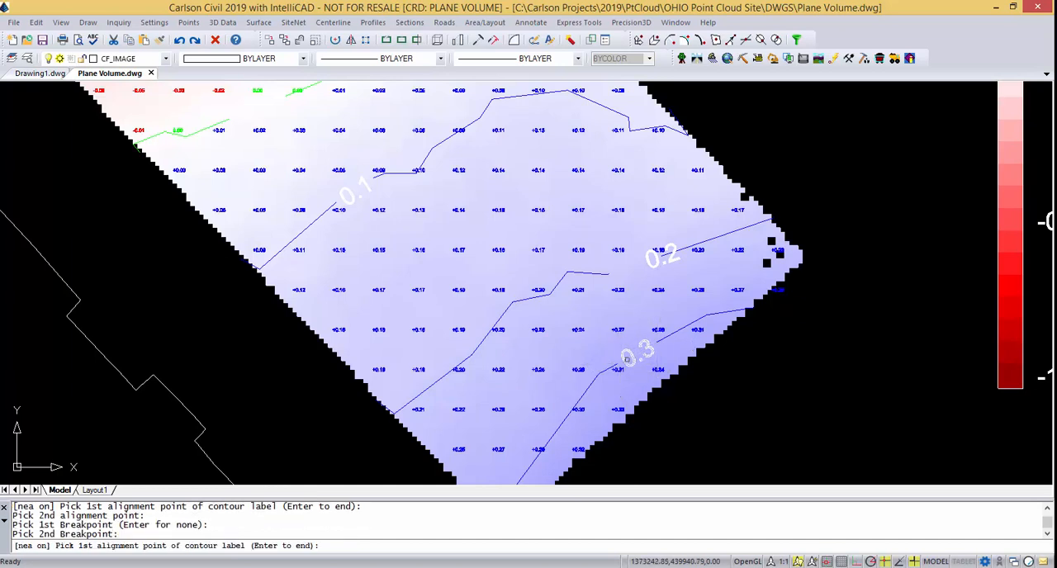
key(Return)
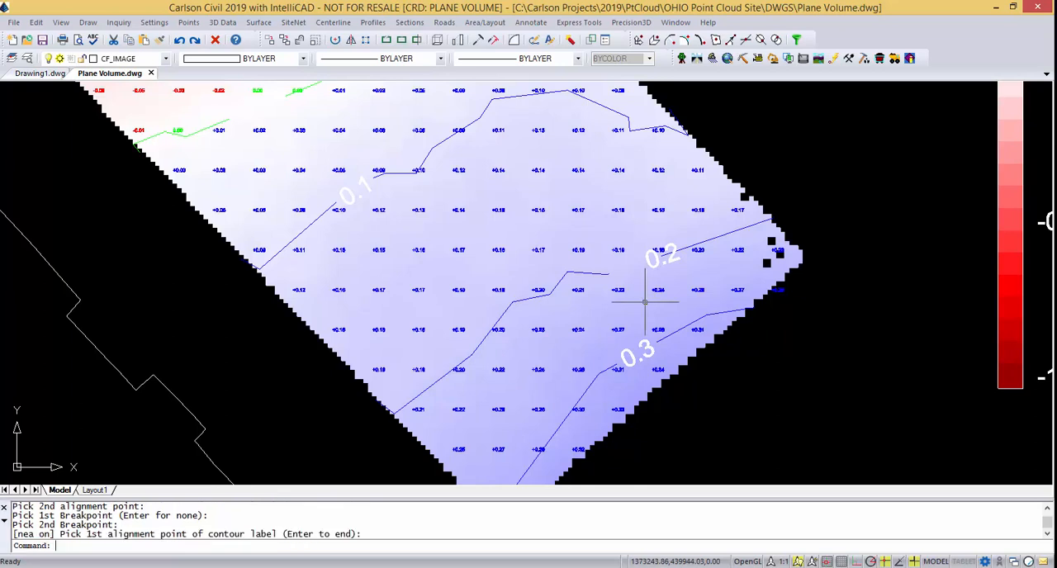
Move the 0.2 contour label southwest into the gap broken in its contour line.
text(m)
key(Return)
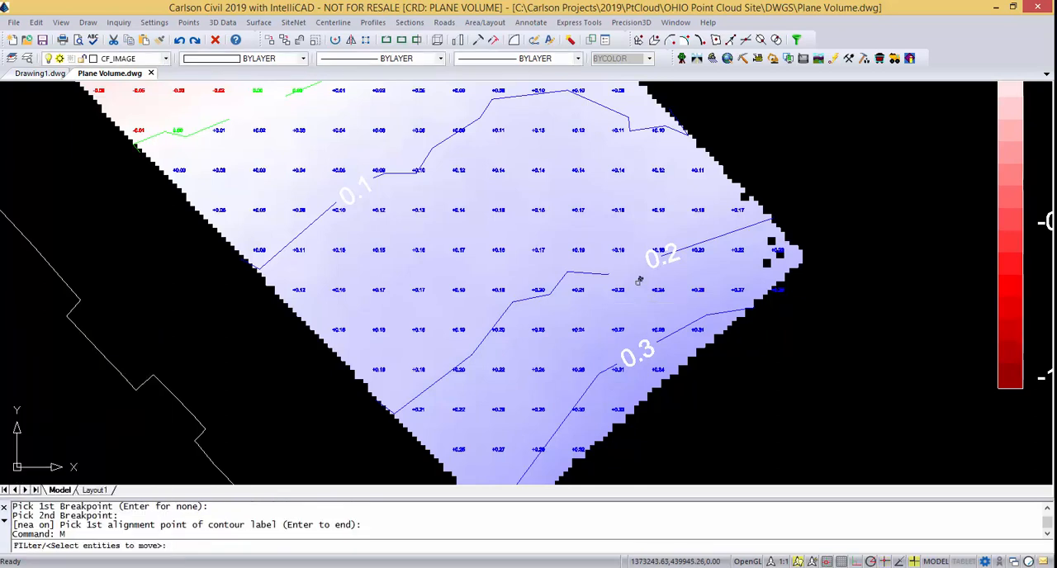
click(656, 254)
key(Return)
click(704, 276)
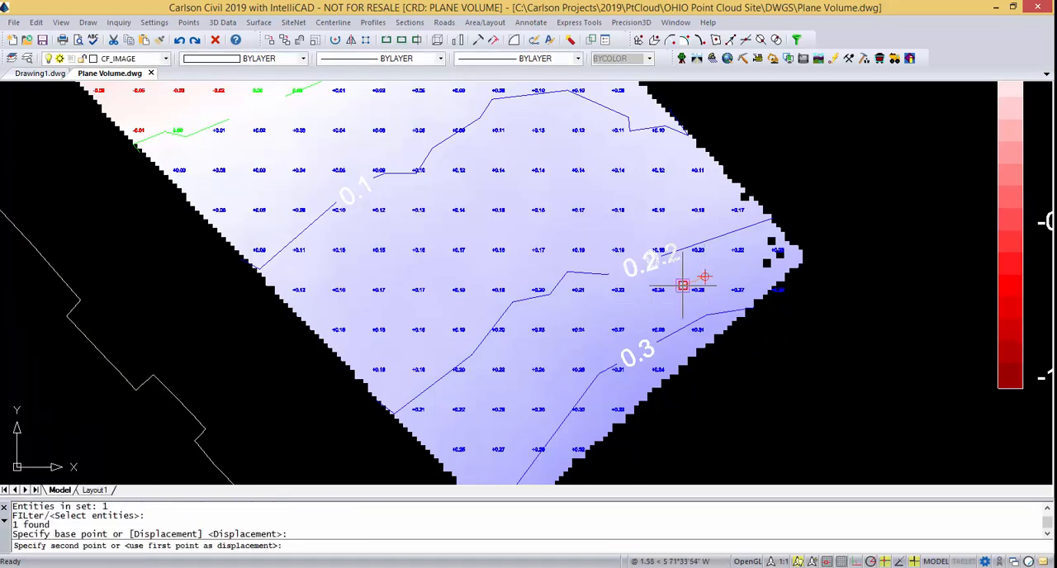
click(673, 286)
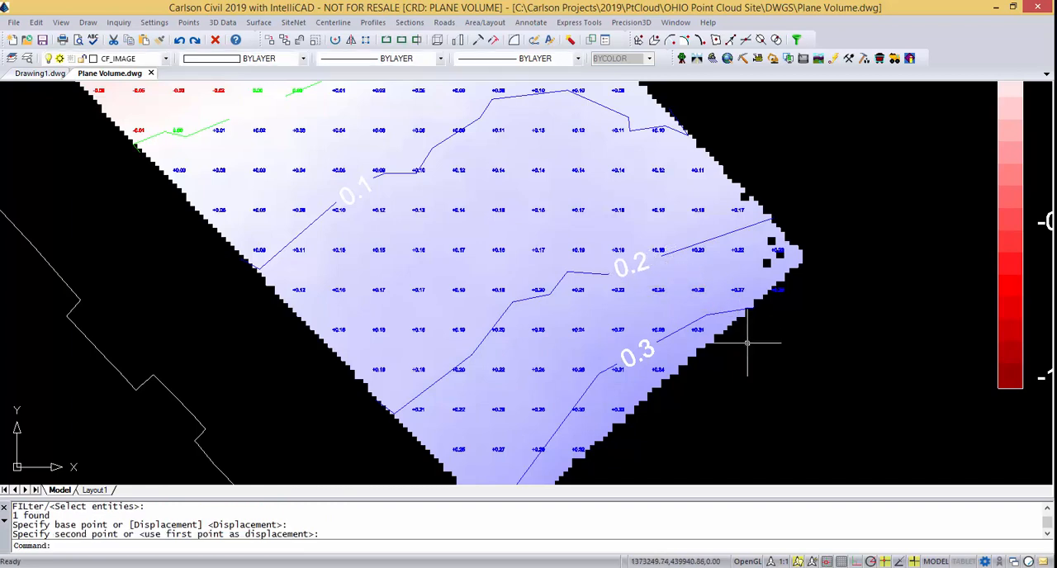
Change the color of the 0.1, 0.2 and 0.3 fill contour labels to color 4 (cyan).
text(change)
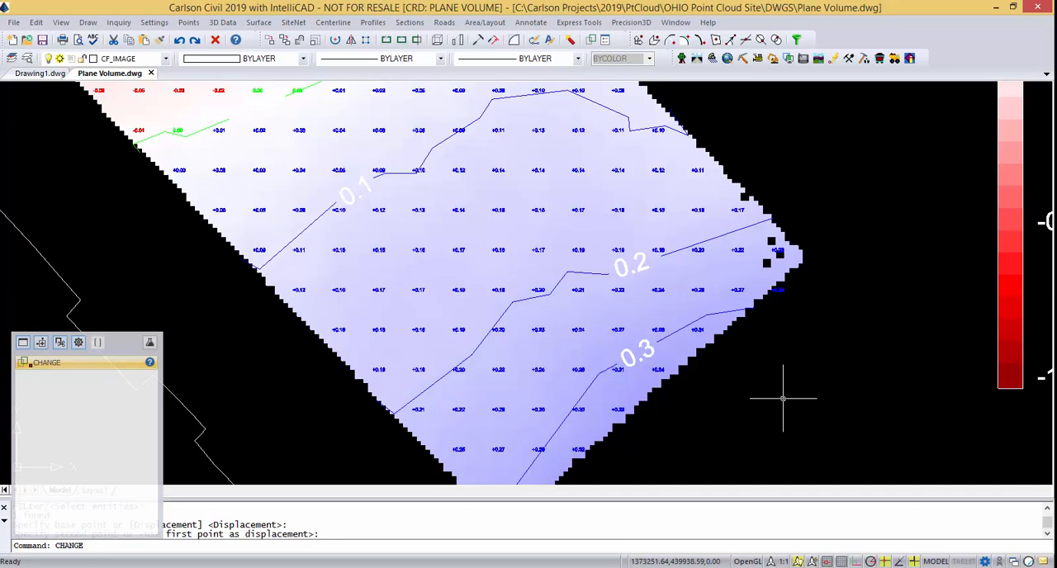
key(Return)
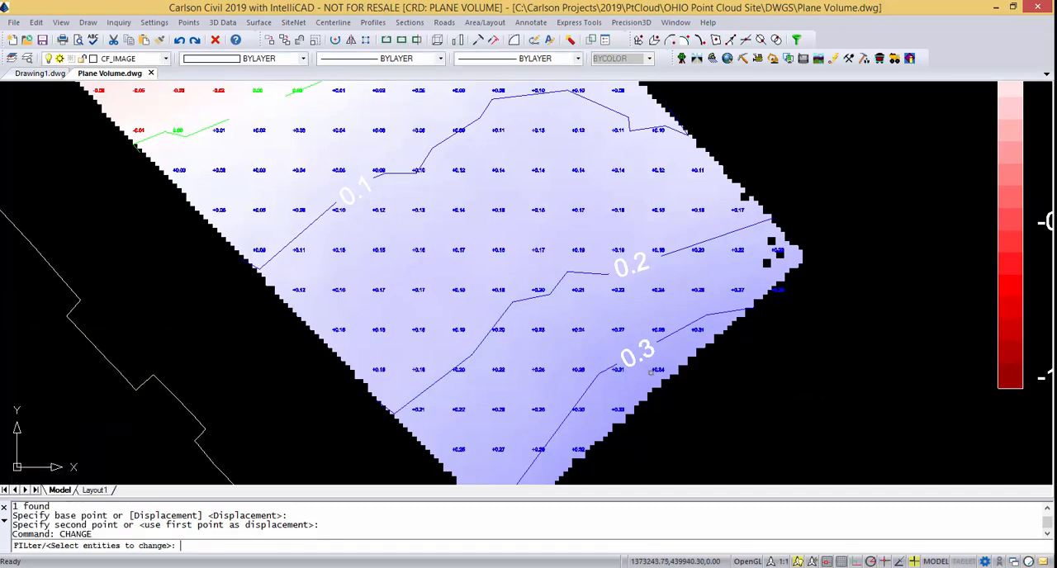
click(649, 353)
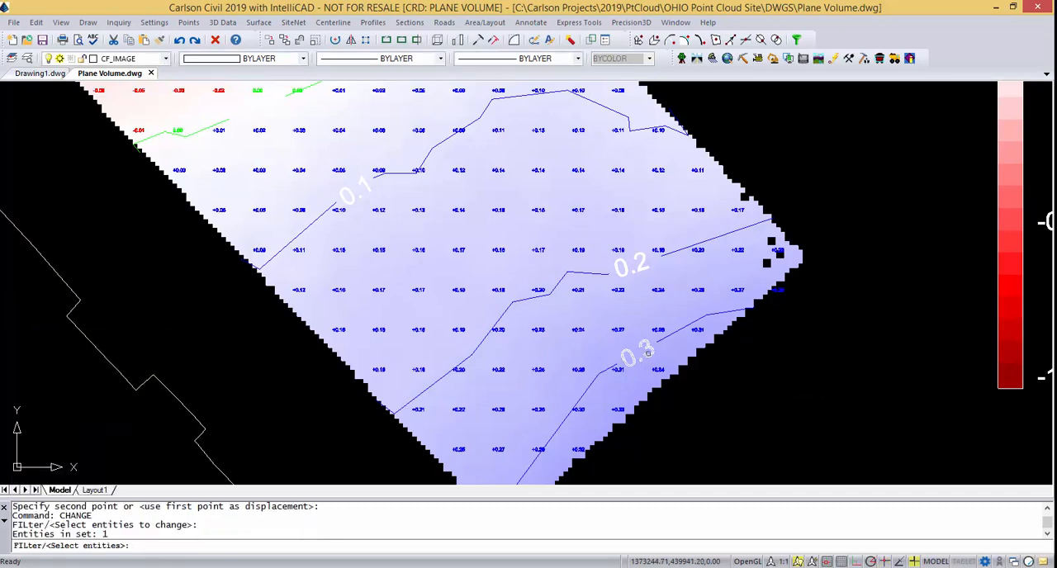
click(633, 264)
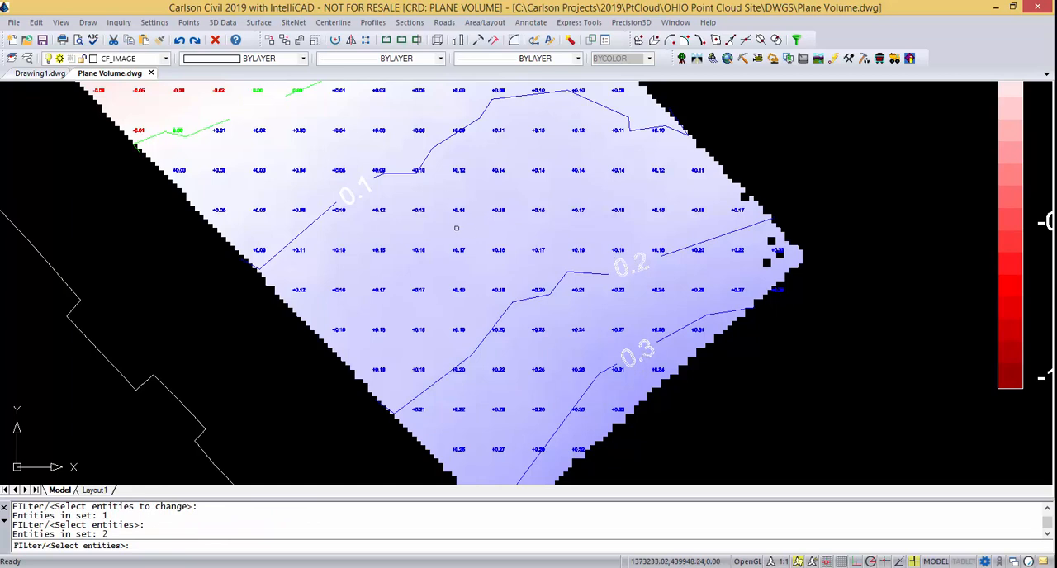
click(369, 192)
key(Return)
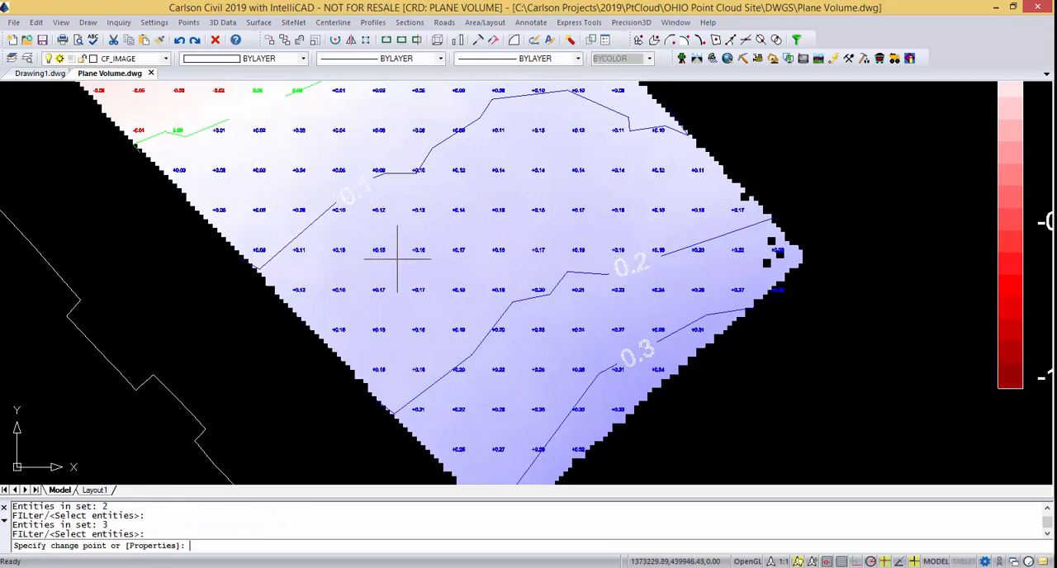
text(p)
key(Return)
text(c)
key(Return)
text(4)
key(Return)
key(Return)
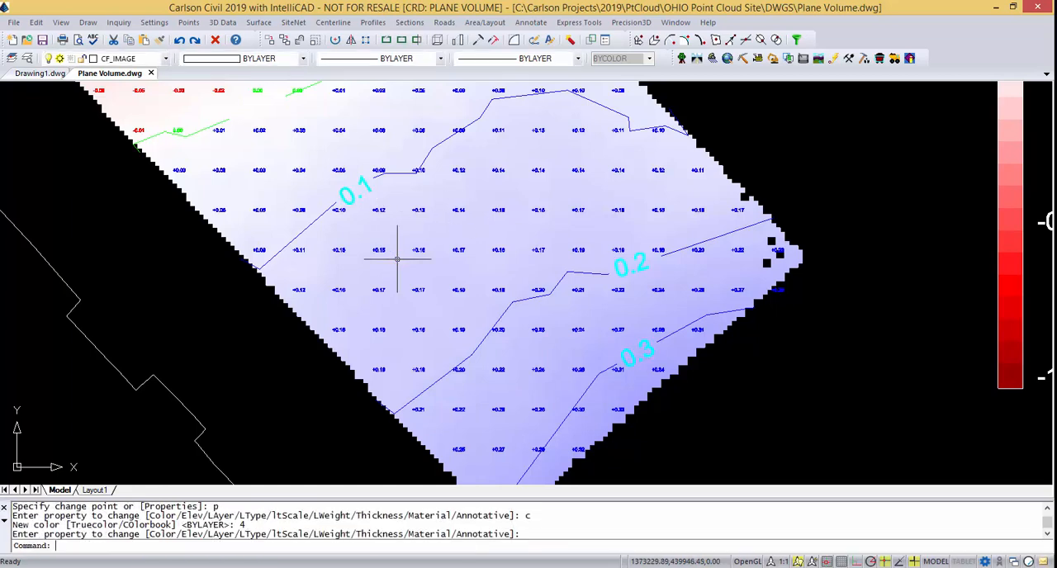
Change the color of the zero contour's label to color 3 (green).
scroll(432, 295, down, 2)
middle_drag(407, 258, 440, 404)
text(c)
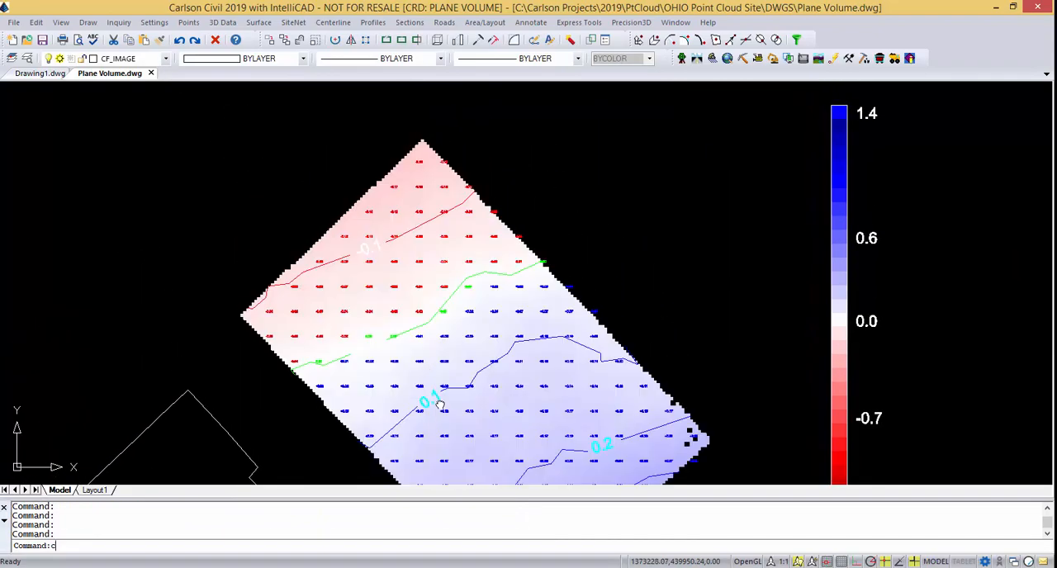
text(hange)
key(Return)
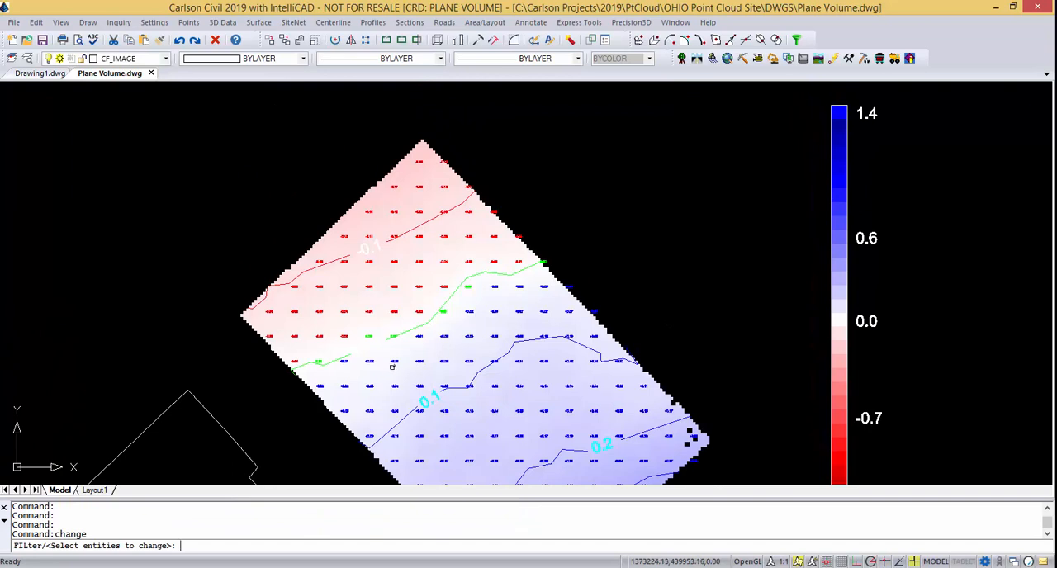
click(363, 351)
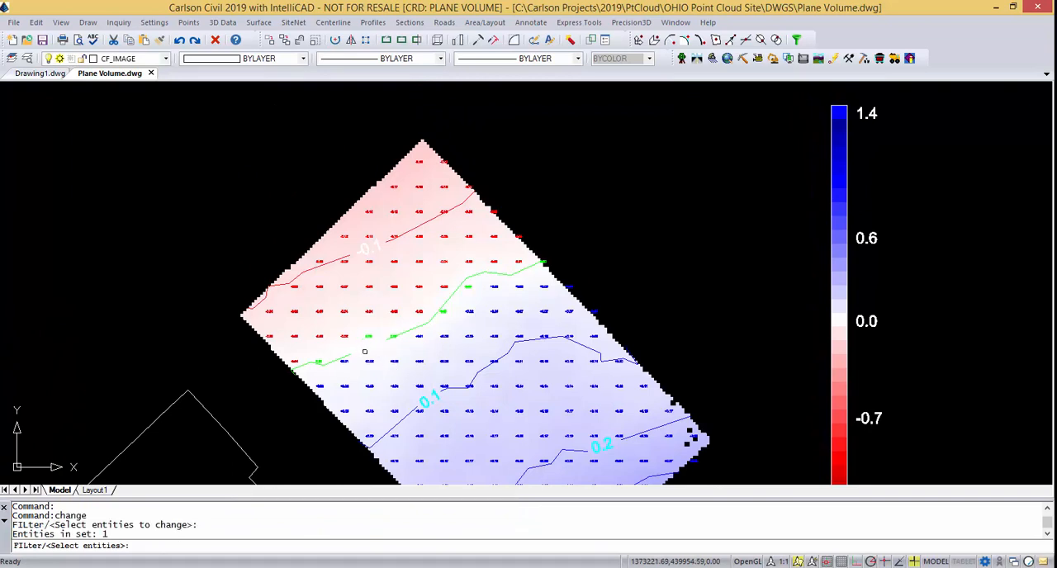
key(Return)
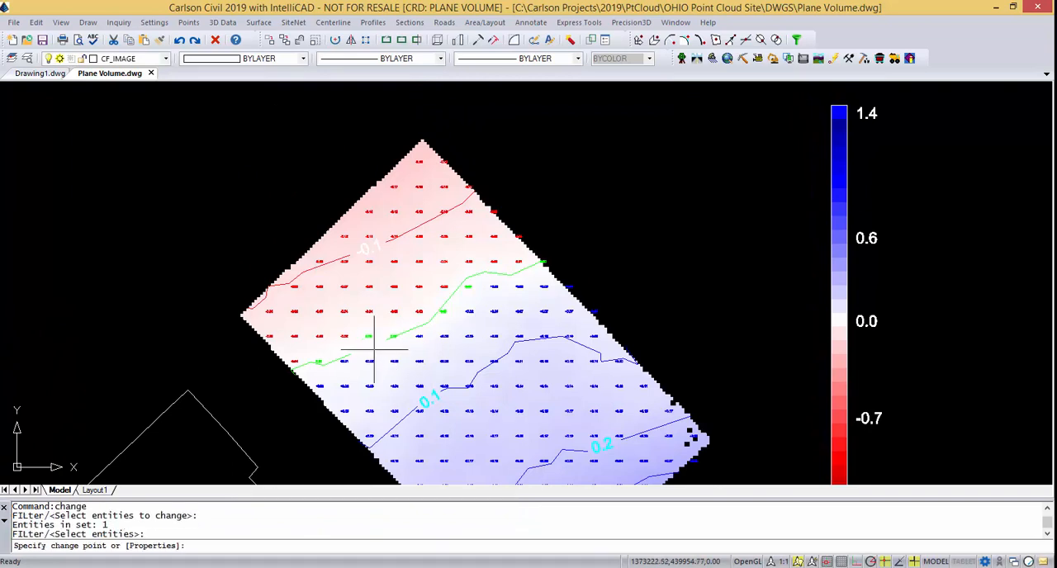
text(p)
key(Return)
text(c)
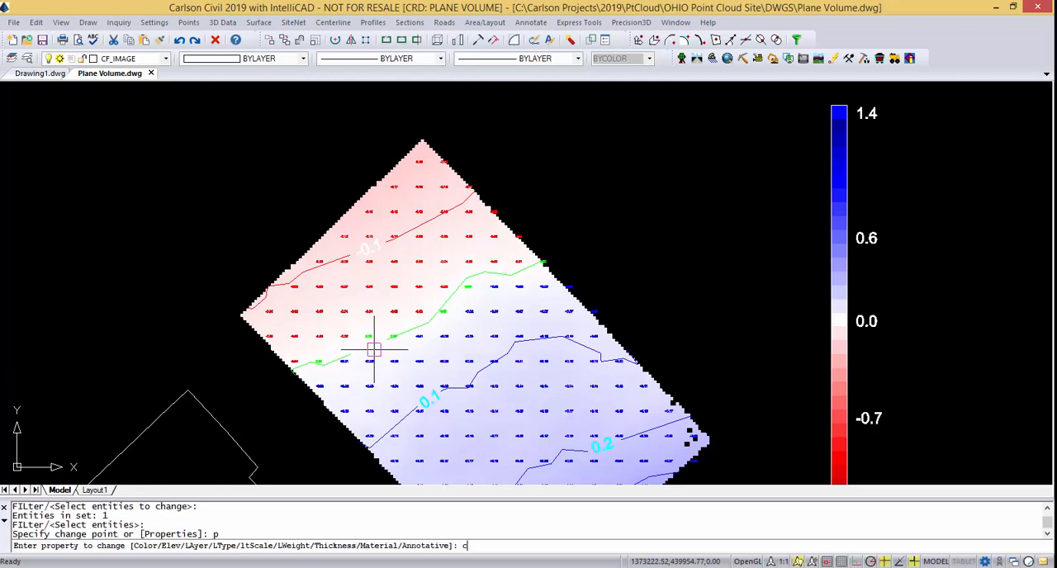
key(Return)
text(3)
key(Return)
key(Return)
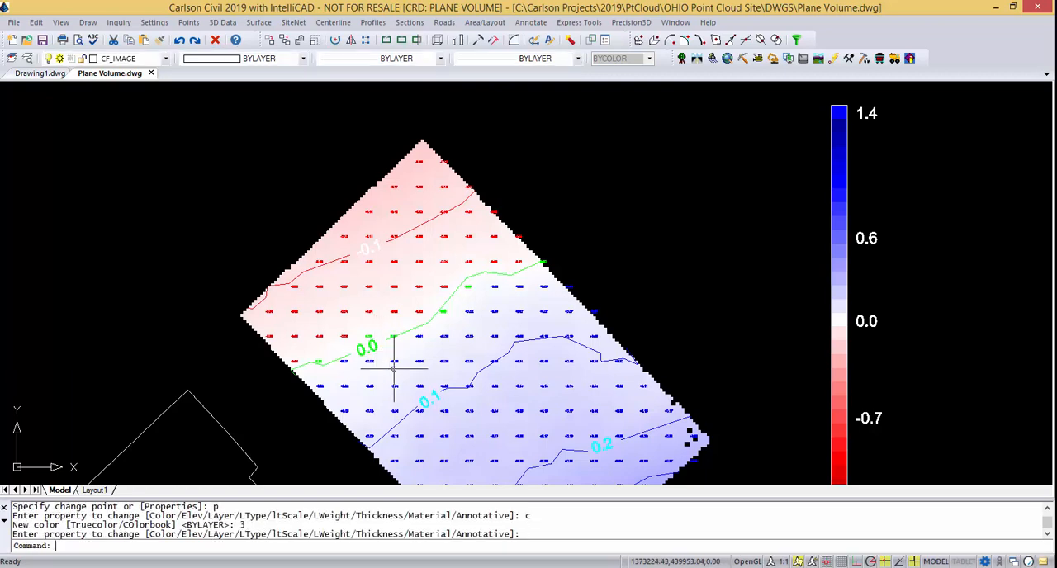
Change the color of the -0.1 cut contour's label to color 1 (red).
key(Return)
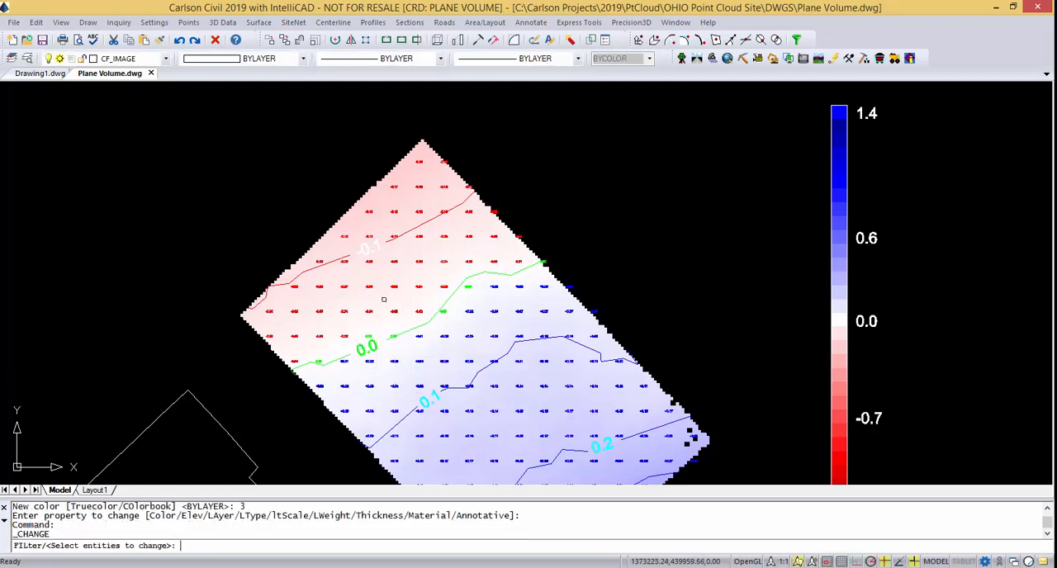
click(360, 251)
key(Return)
text(p)
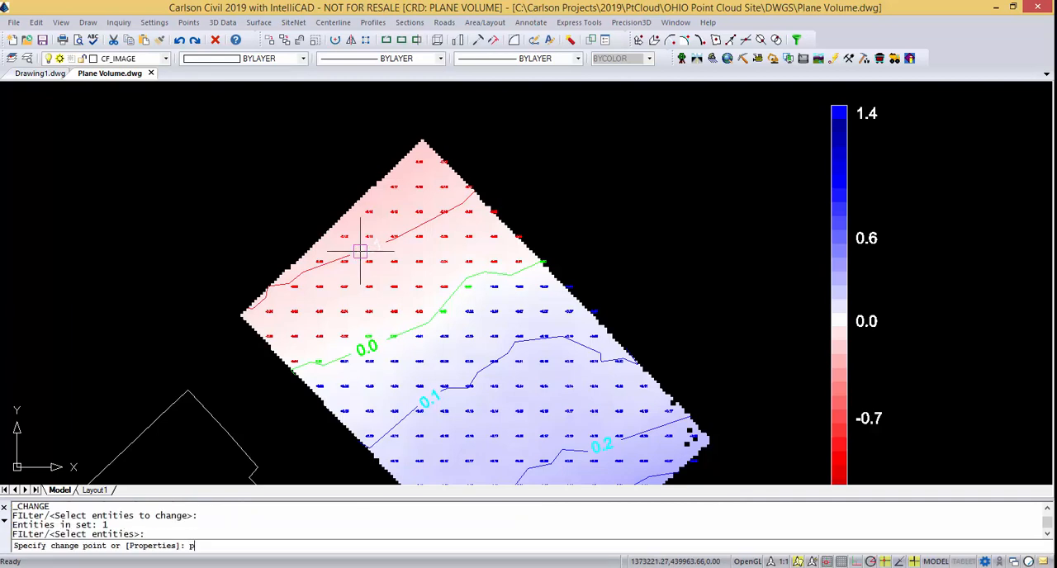
key(Return)
text(c)
key(Return)
text(1)
key(Return)
key(Return)
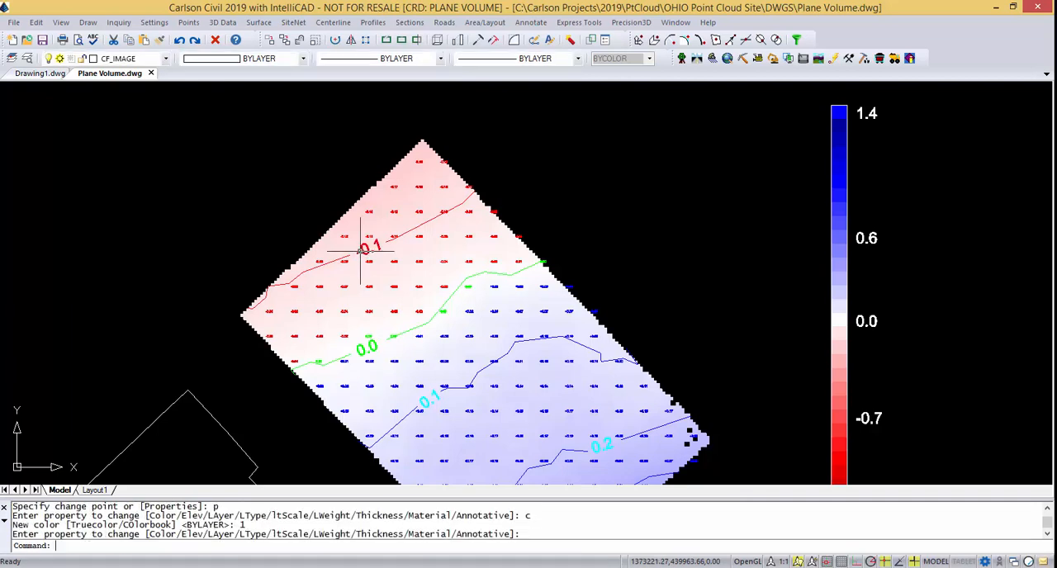
Extend the color legend's zero label to read "0.0 - Base Elevation 934.00'" and end the text editing.
scroll(399, 248, down, 2)
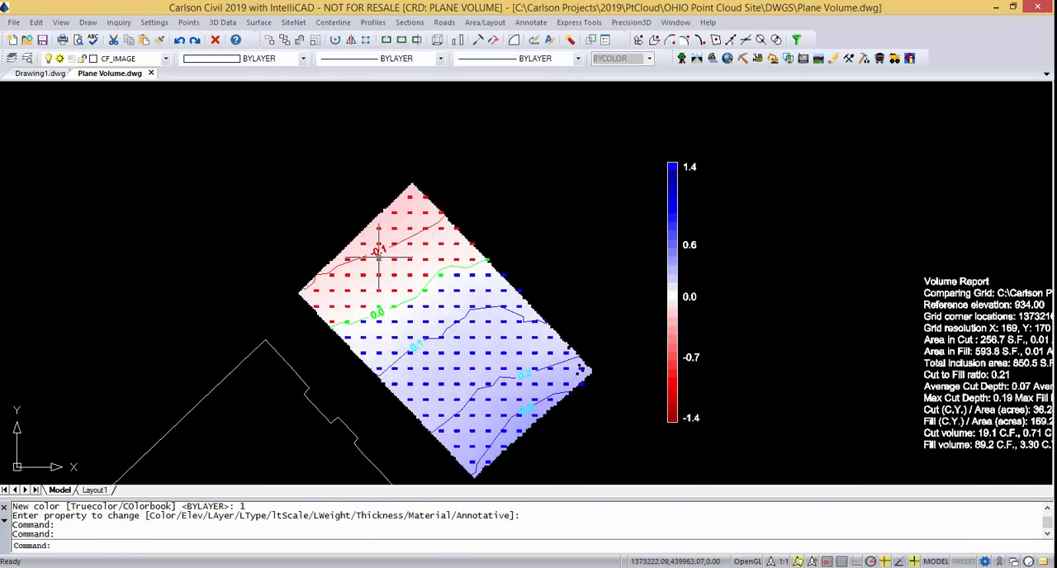
scroll(380, 256, up, 3)
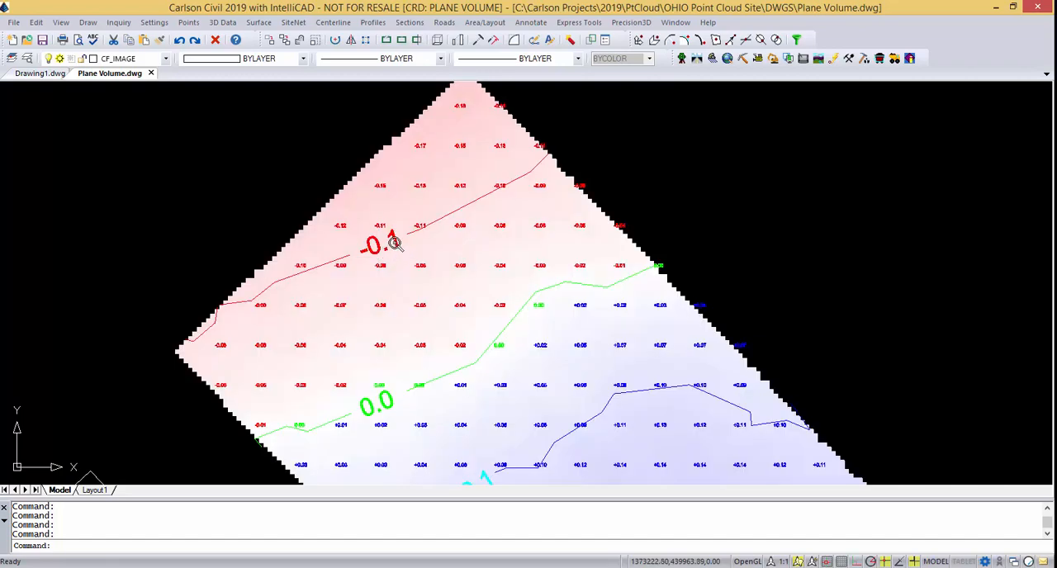
scroll(397, 256, down, 2)
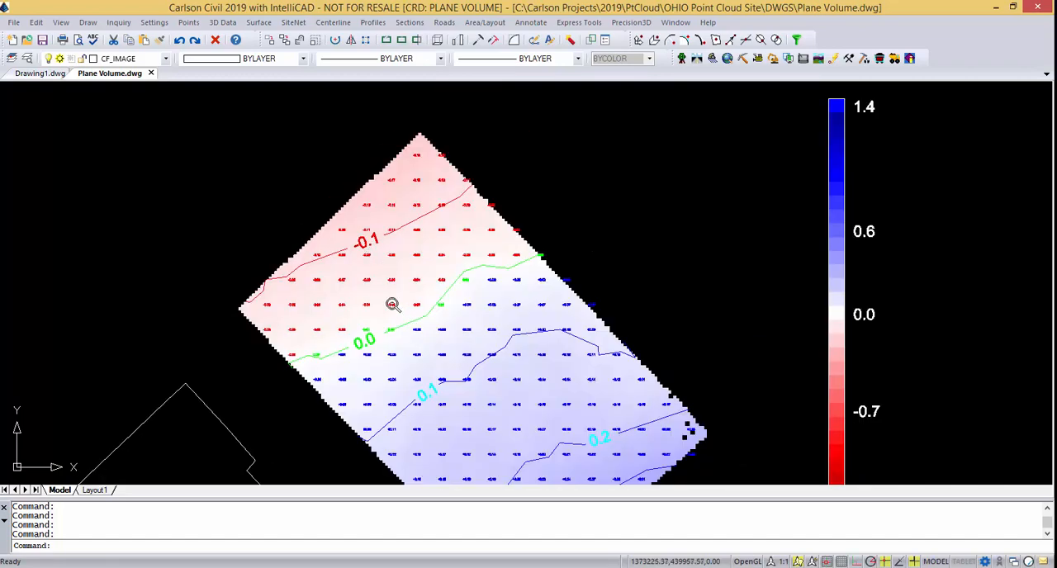
scroll(394, 304, down, 2)
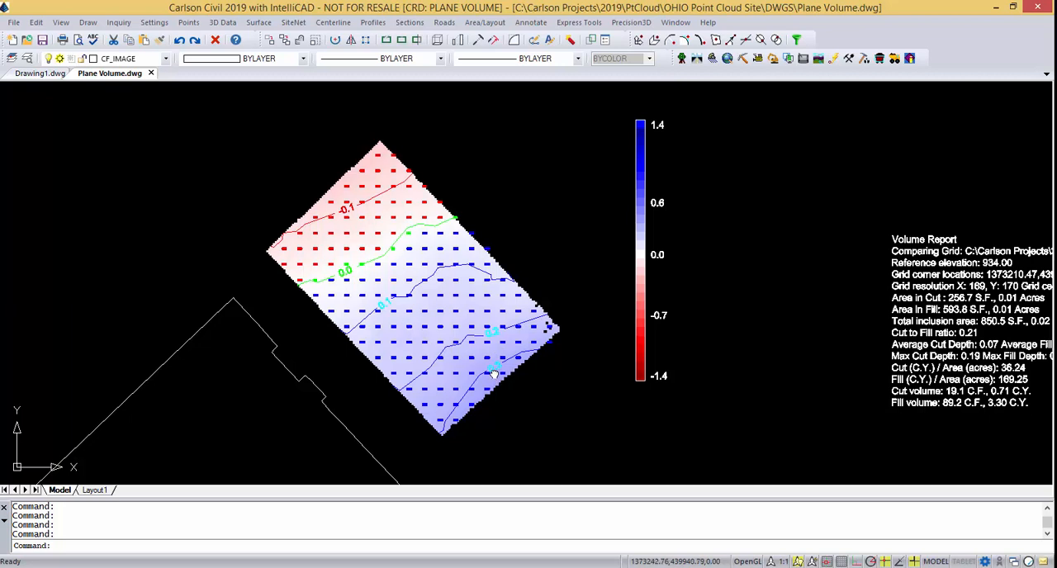
right_click(670, 267)
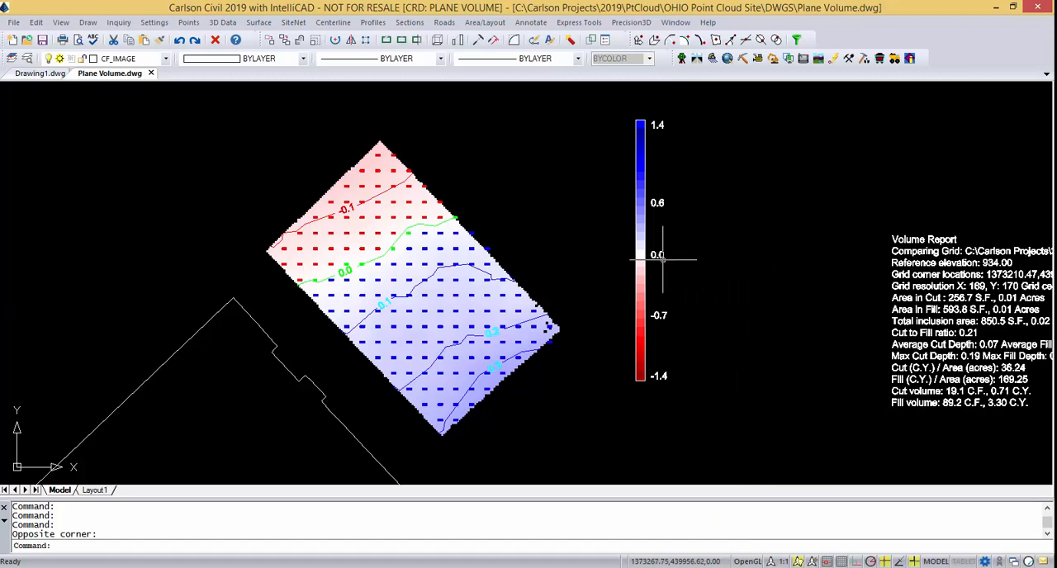
click(656, 256)
double_click(661, 257)
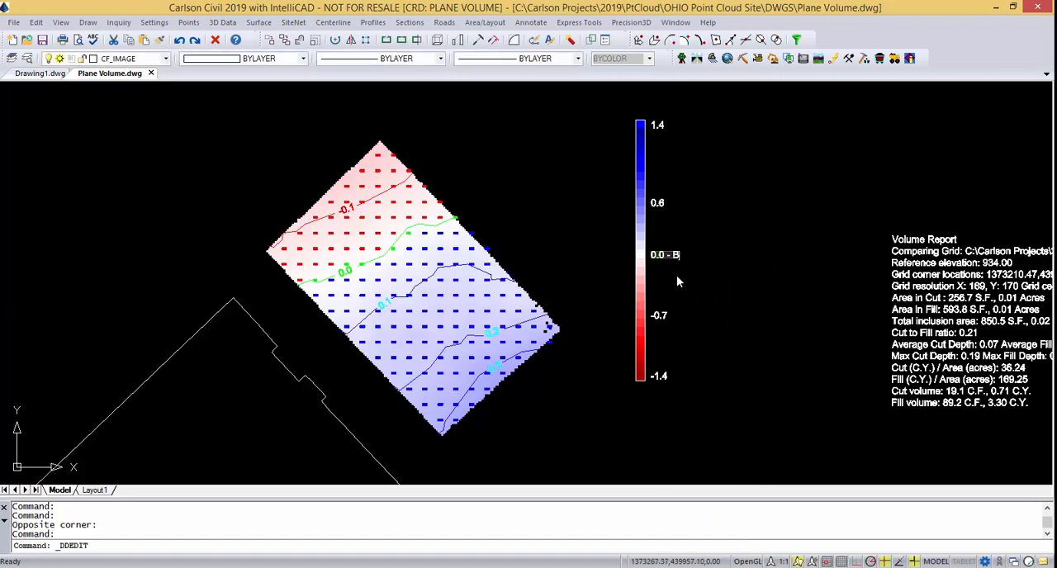
text(- Base Elevation 934)
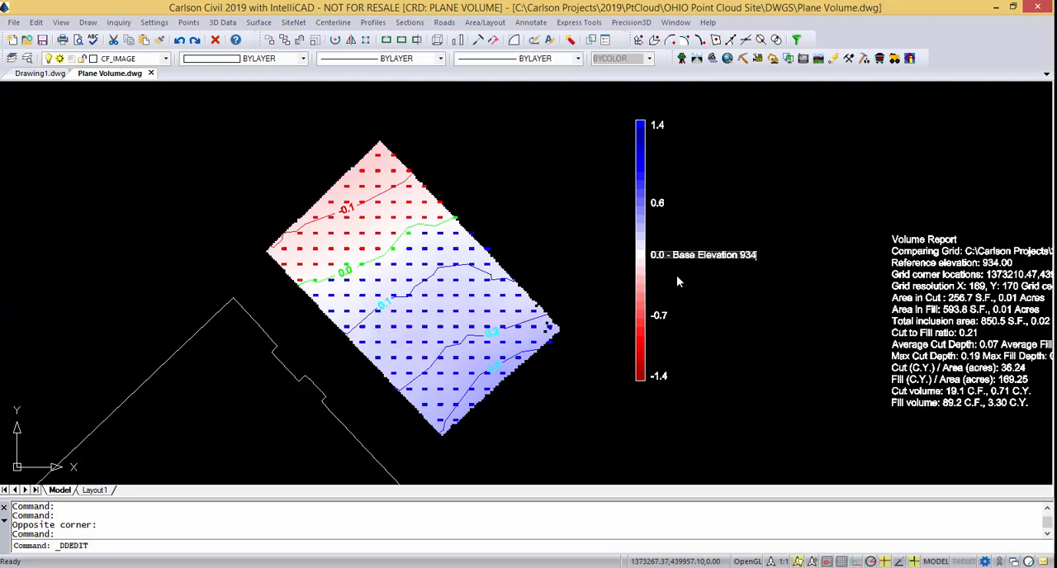
text(.00')
key(Return)
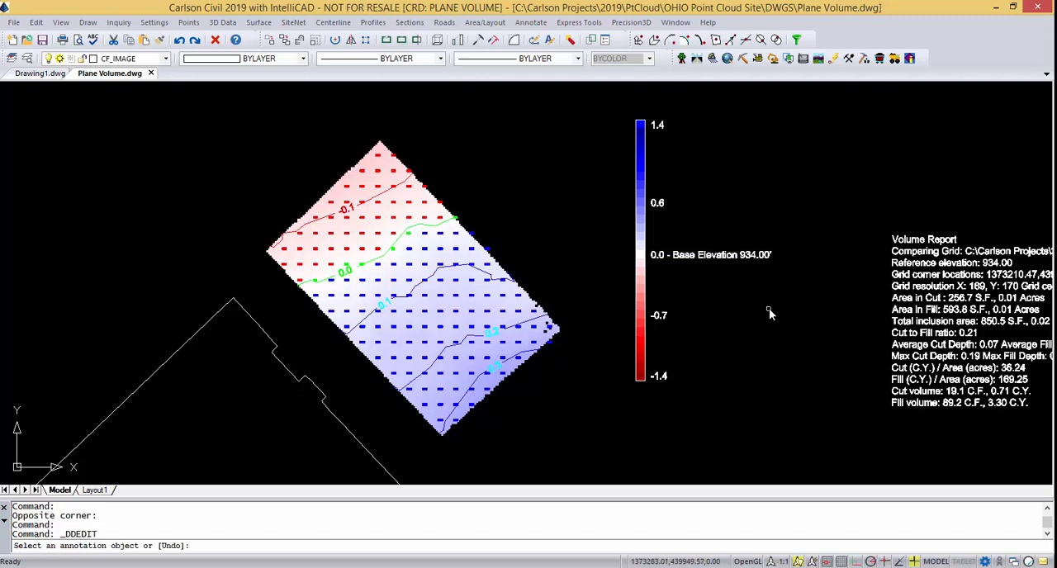
text(change)
key(Return)
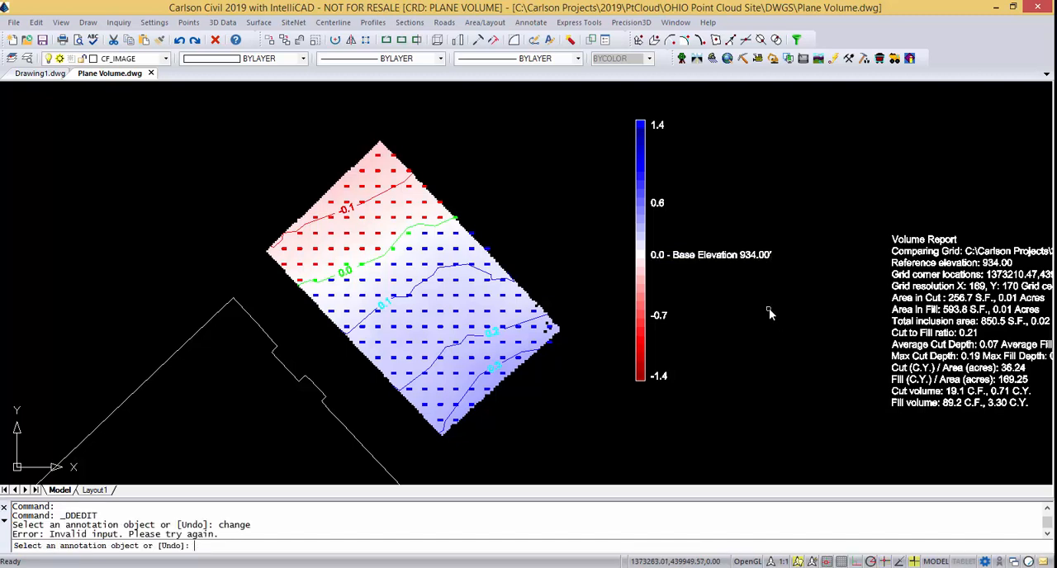
key(Return)
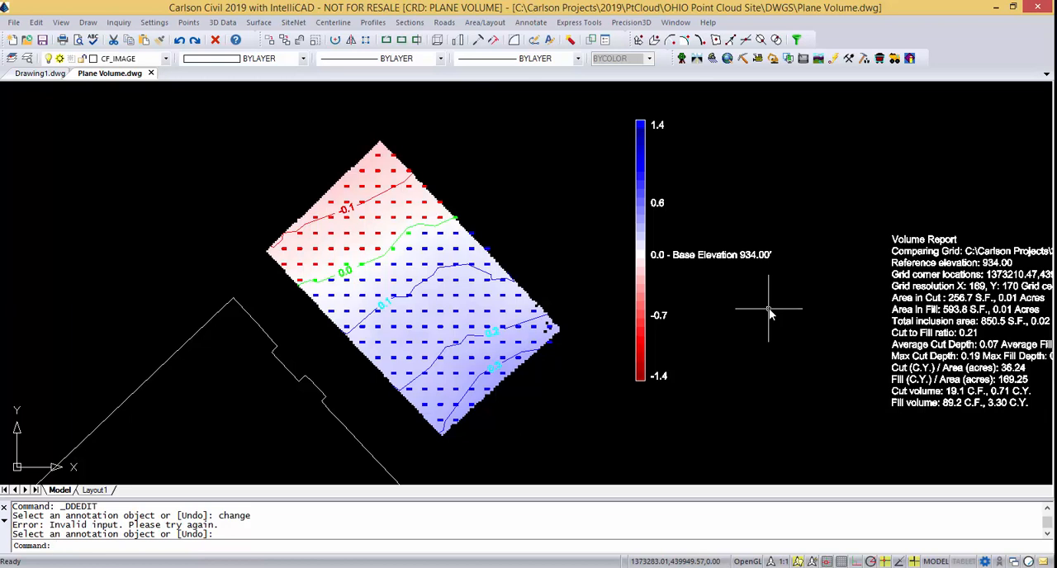
Change the color of the legend's Base Elevation text to color 3 (green).
text(change)
key(Return)
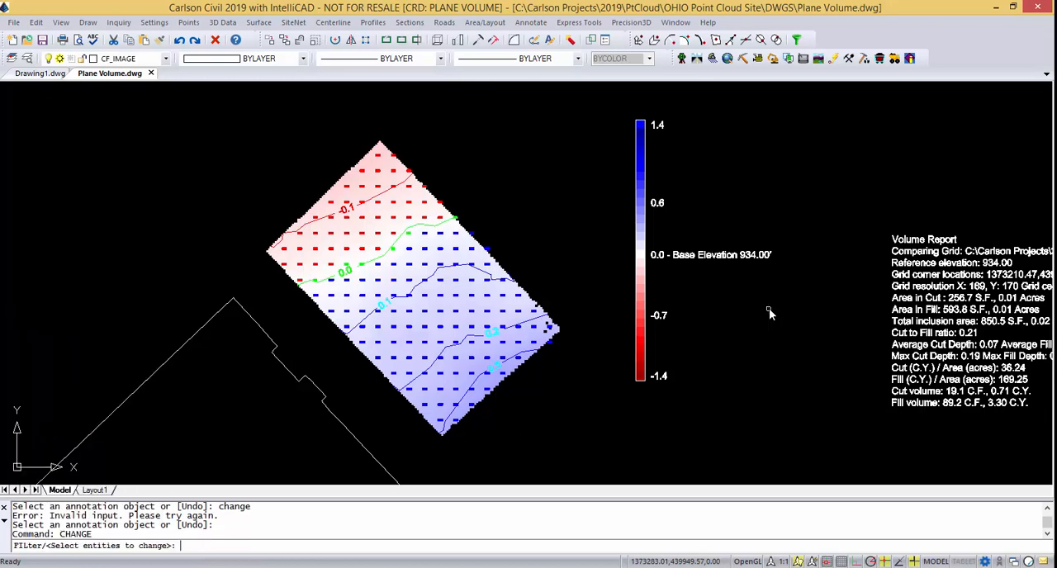
click(727, 255)
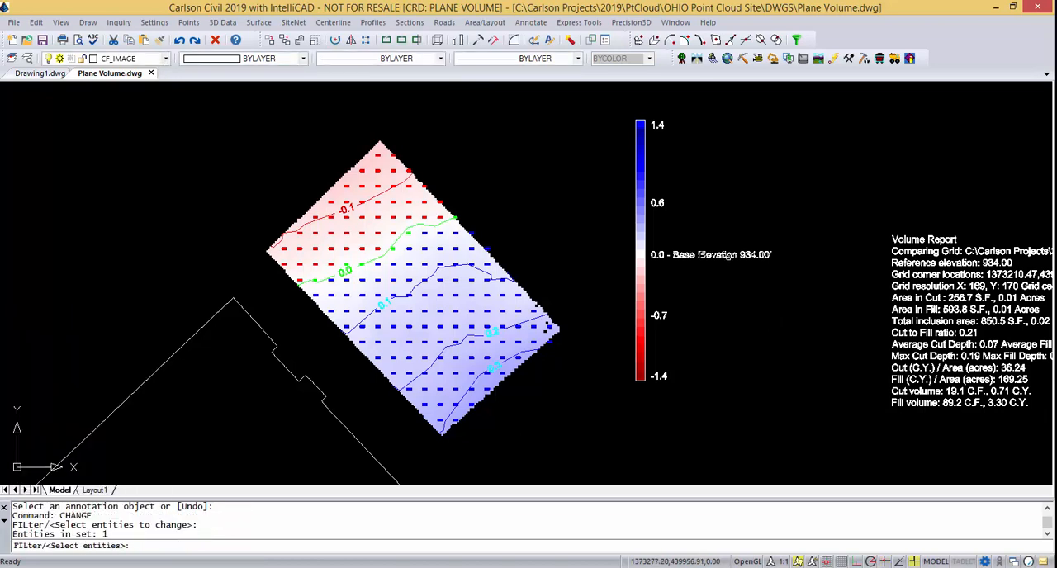
key(Return)
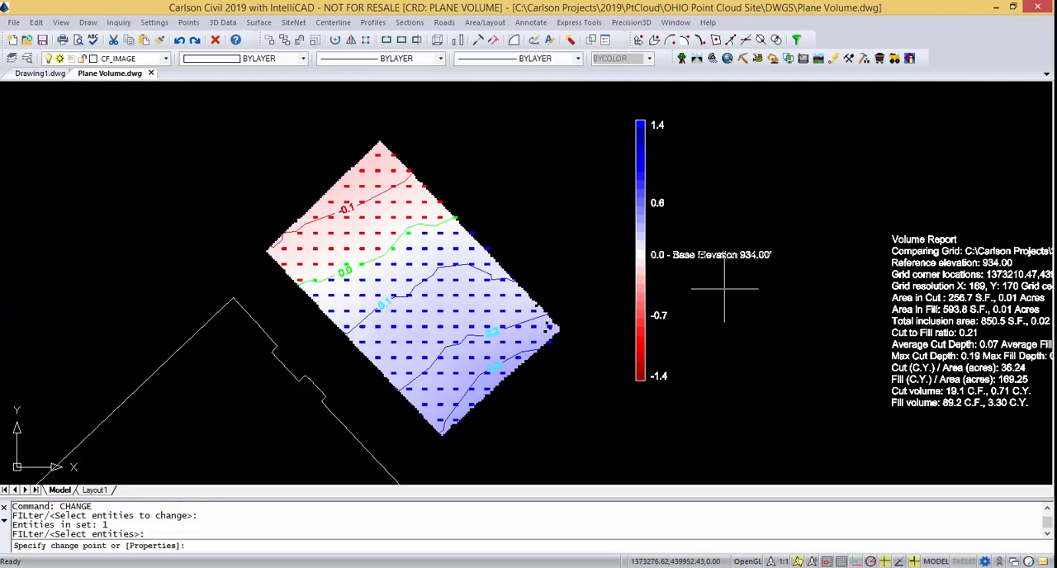
text(p)
key(Return)
text(c)
key(Return)
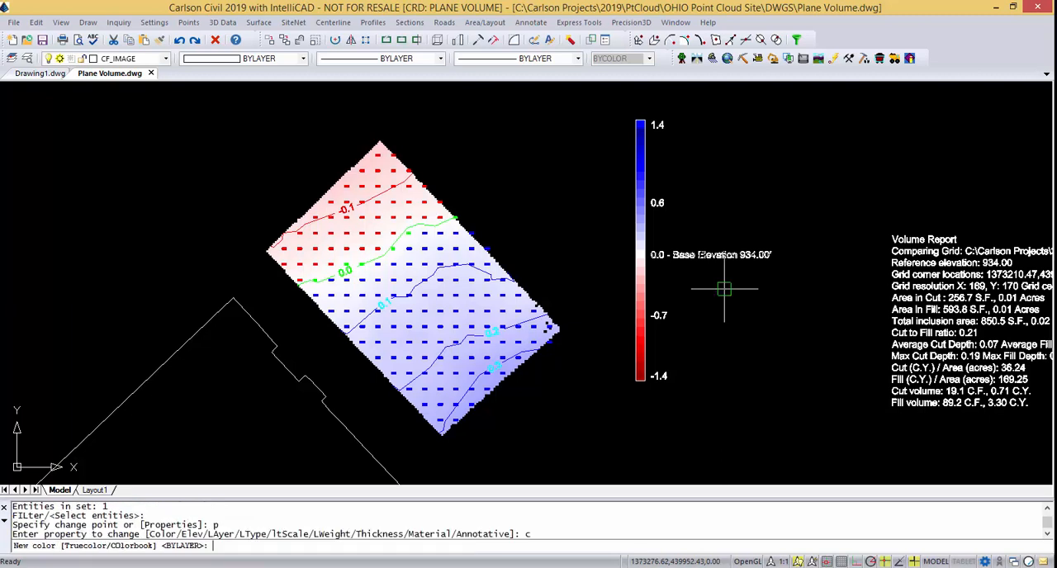
text(3)
key(Return)
key(Return)
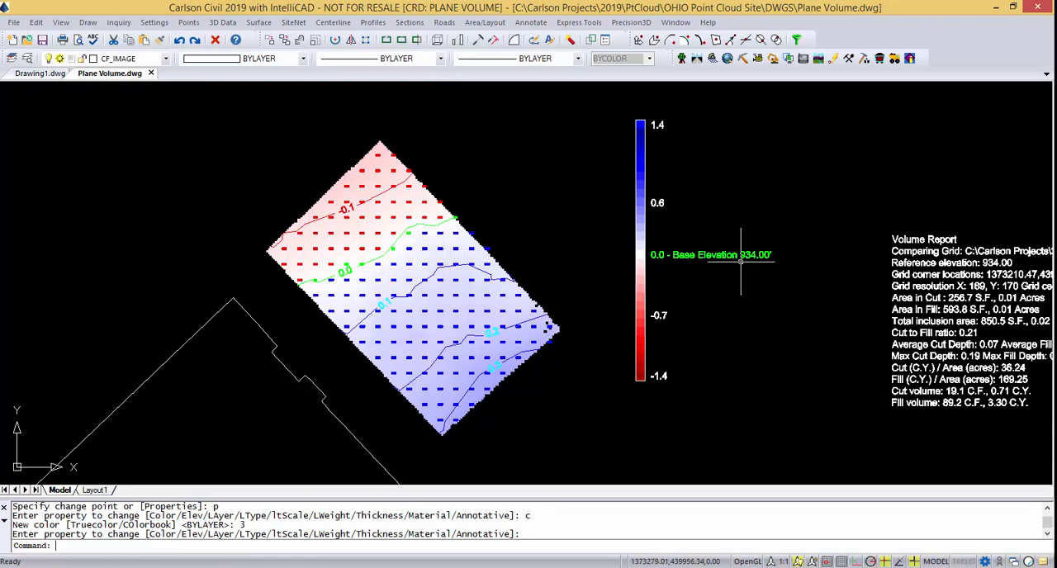
Move the Volume Report text block northwest, closer to the color legend, and check its placement.
scroll(764, 358, down, 3)
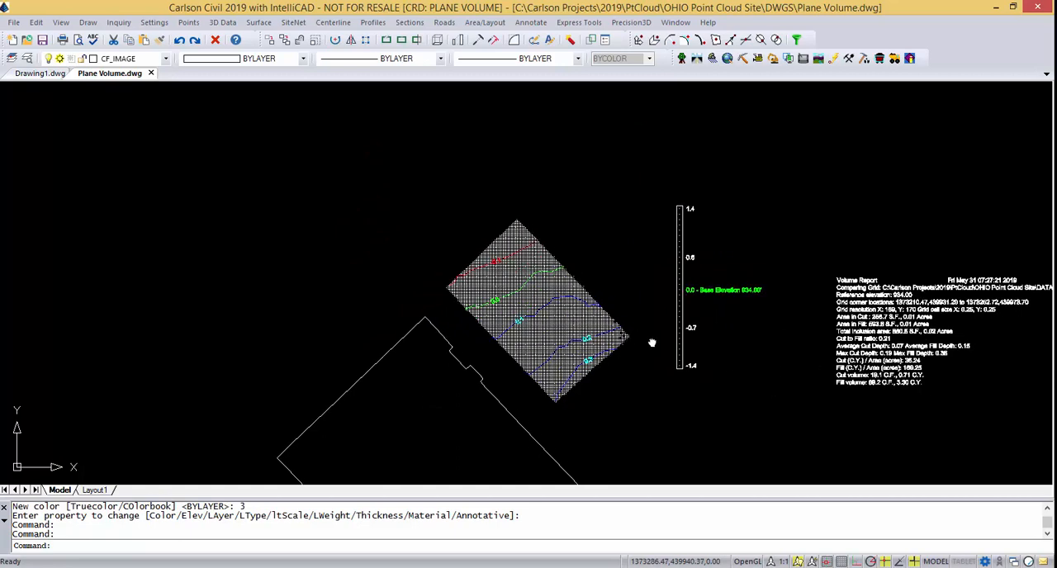
middle_drag(652, 341, 612, 306)
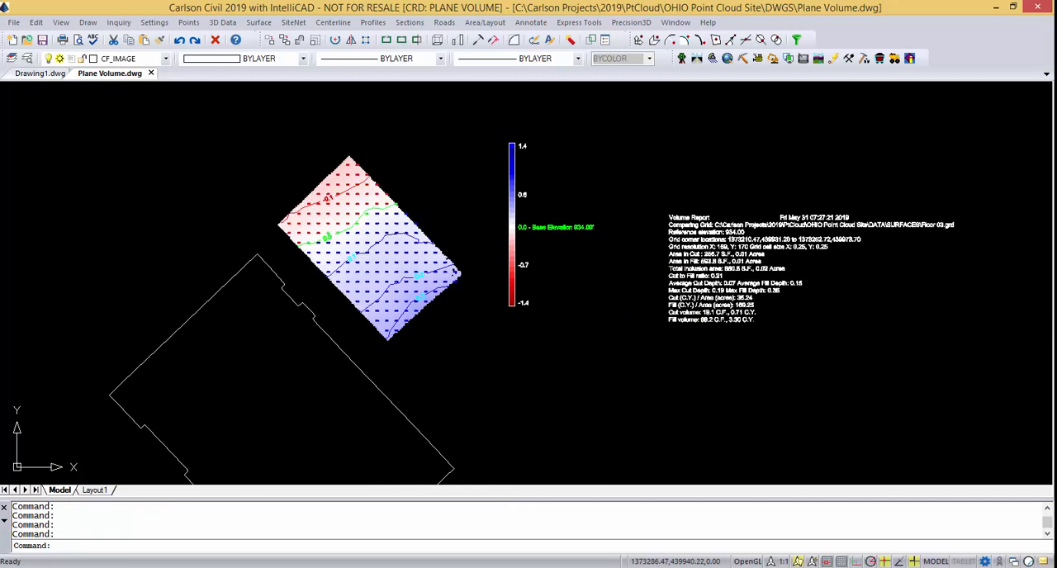
text(m)
key(Return)
click(674, 297)
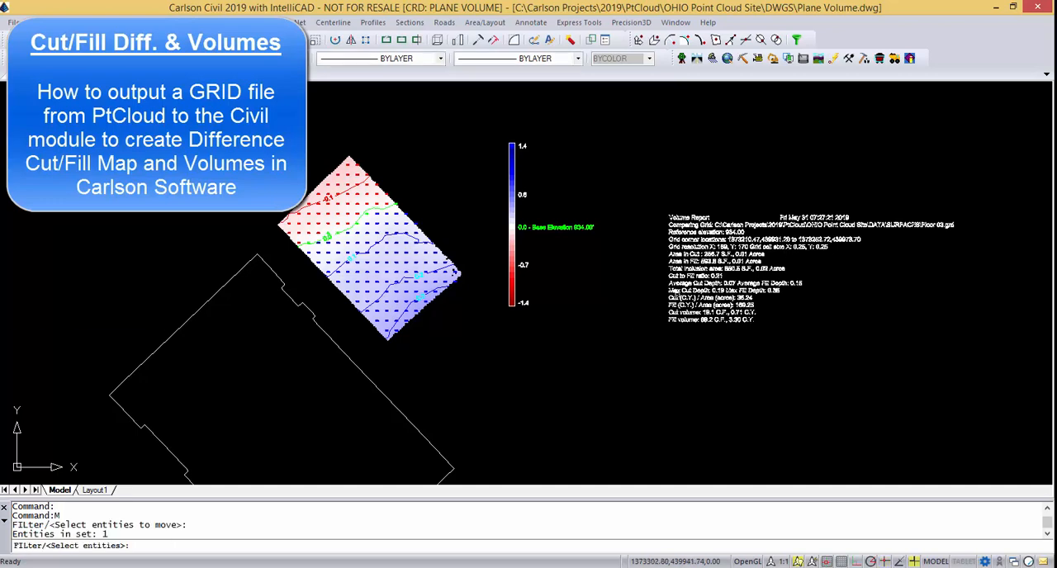
key(Return)
click(719, 318)
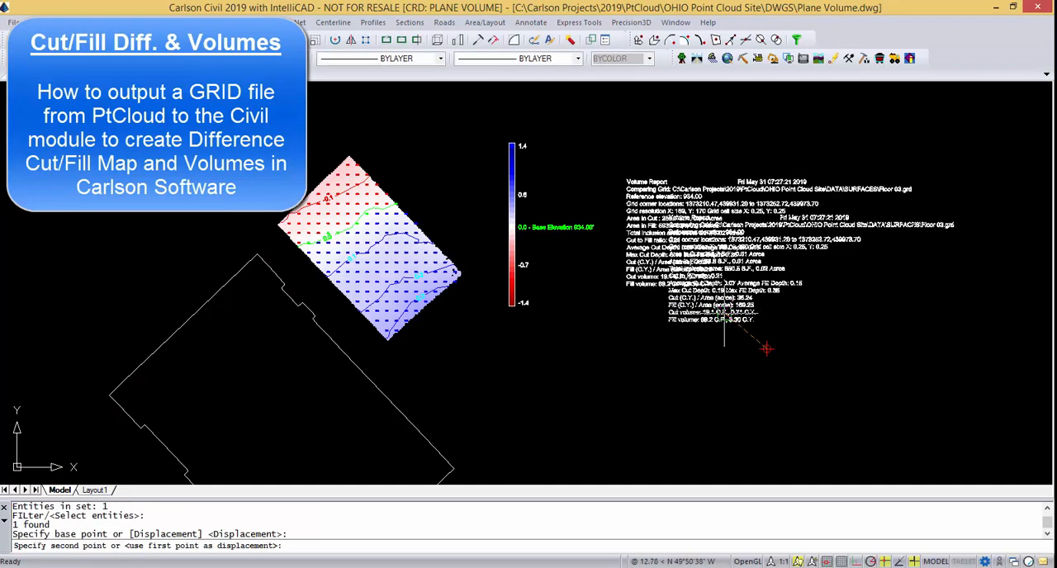
click(715, 313)
scroll(668, 226, up, 2)
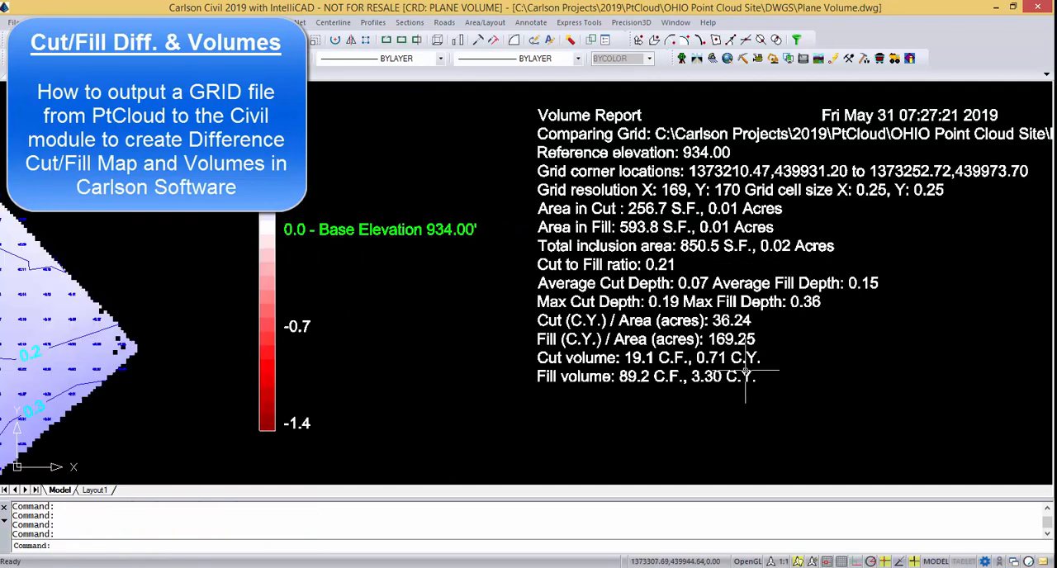
scroll(702, 384, down, 3)
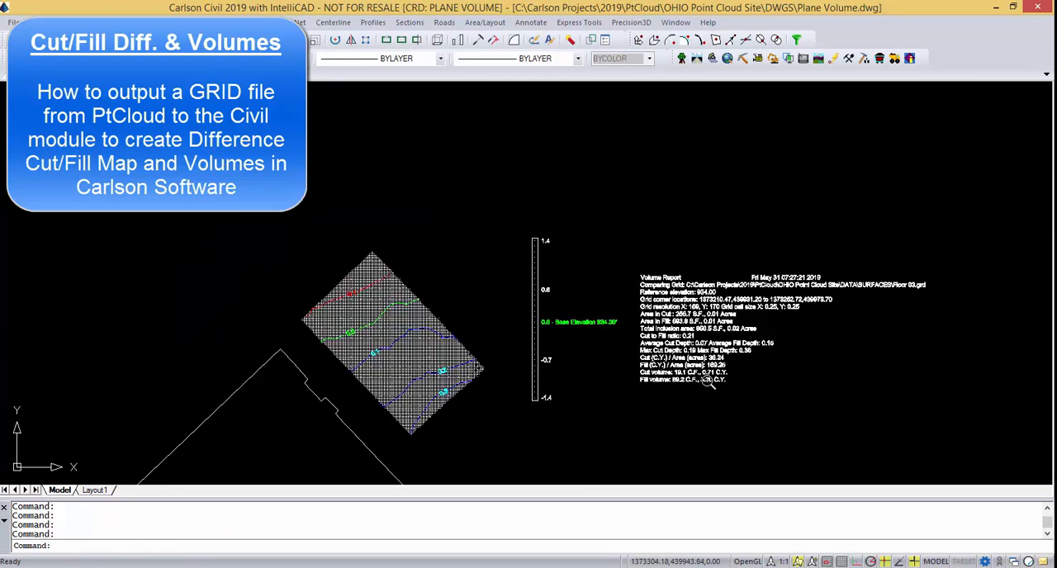